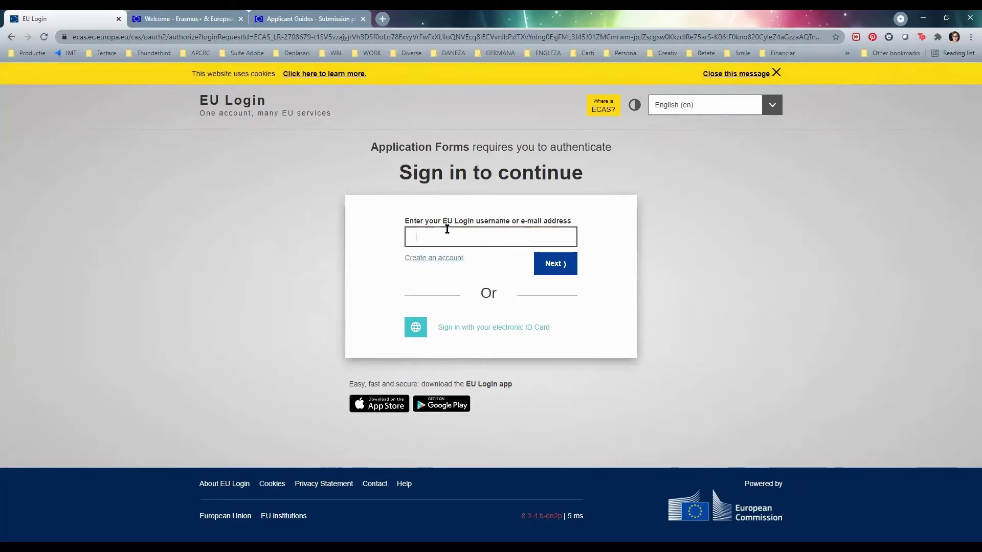
- Sign in to EU Login with the saved e-mail and password, declining Chrome's password update
click(462, 262)
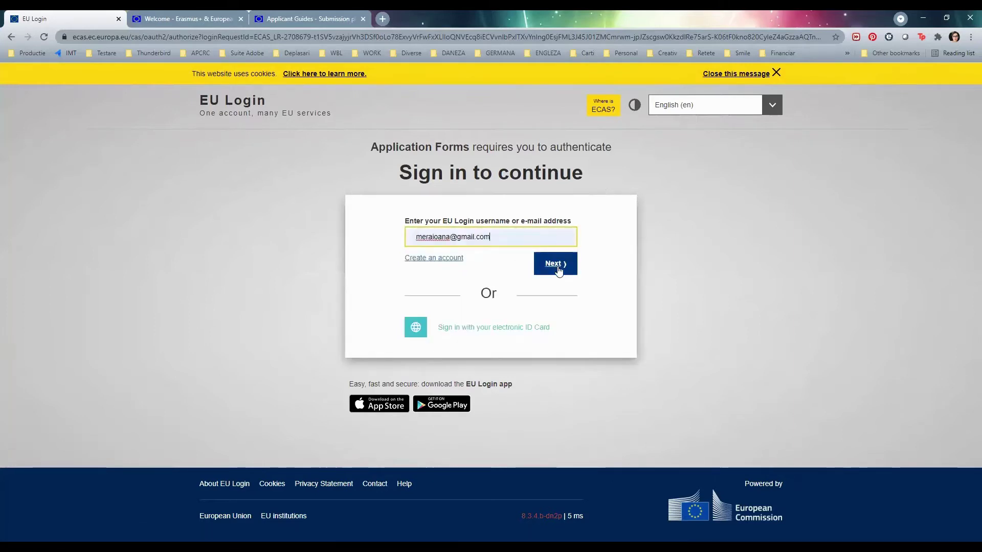
click(555, 265)
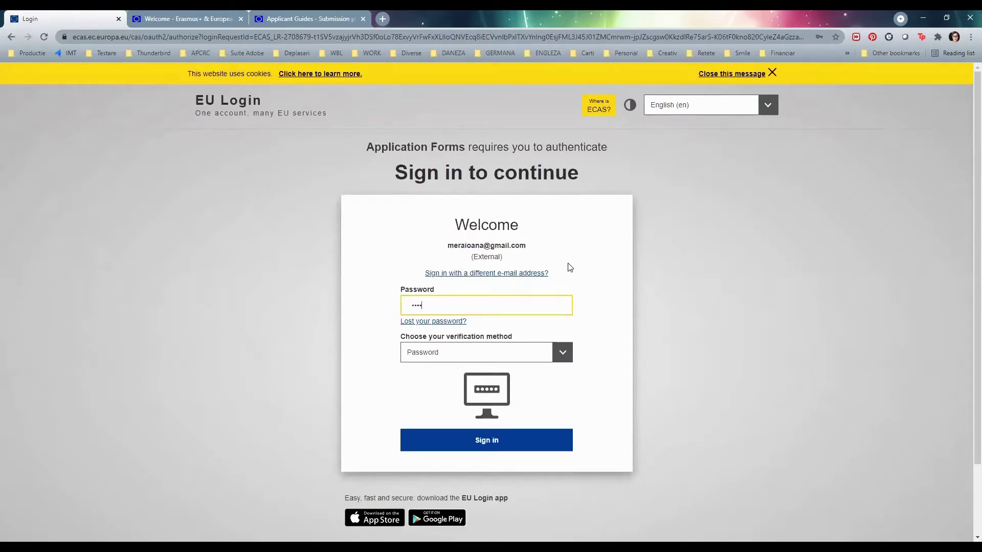
key(Return)
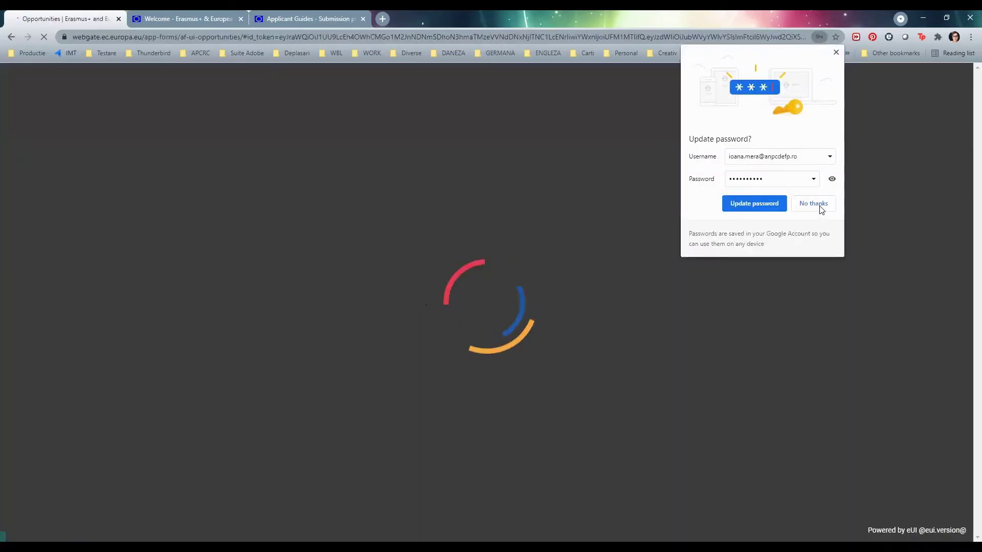
click(814, 204)
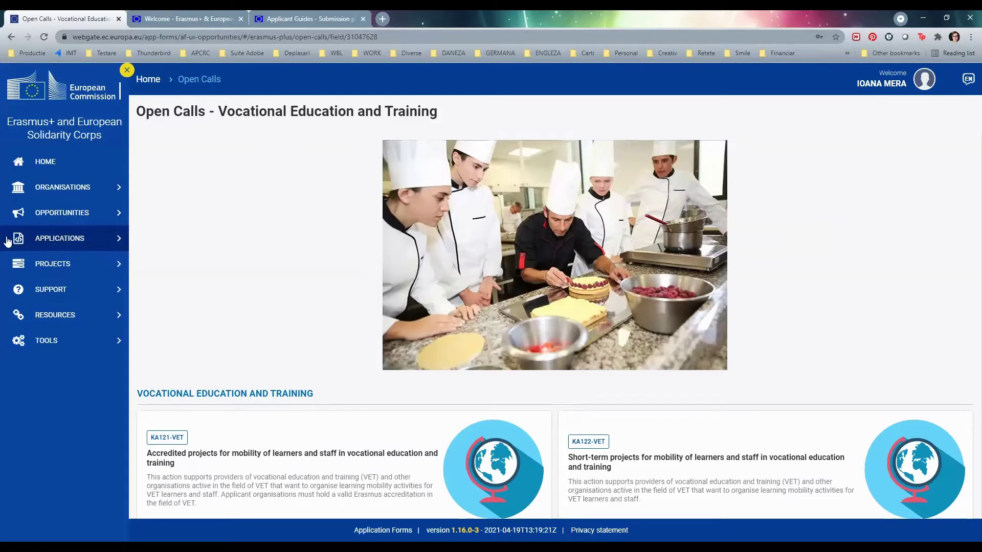
- Open Applications > My Applications and scroll through the 46 draft application forms
click(112, 241)
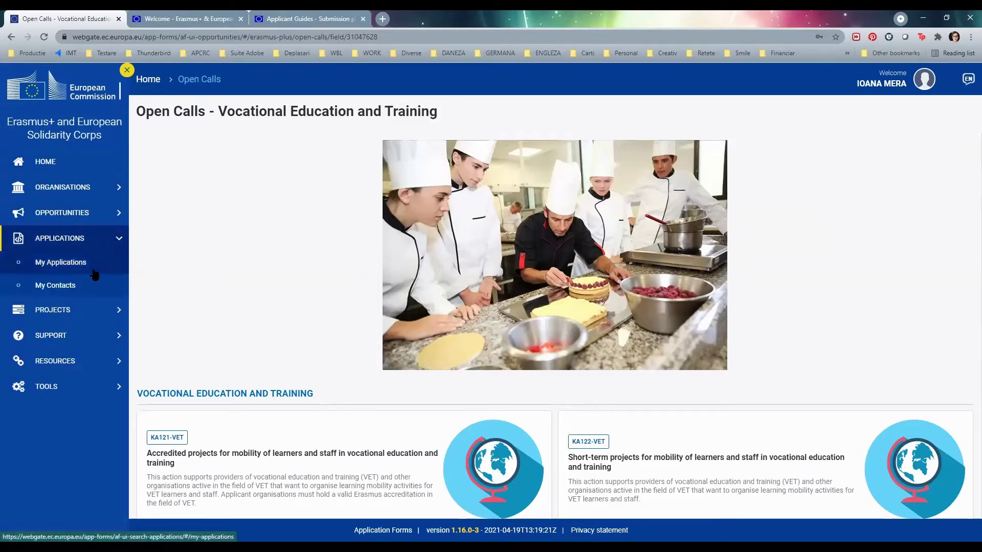
click(92, 271)
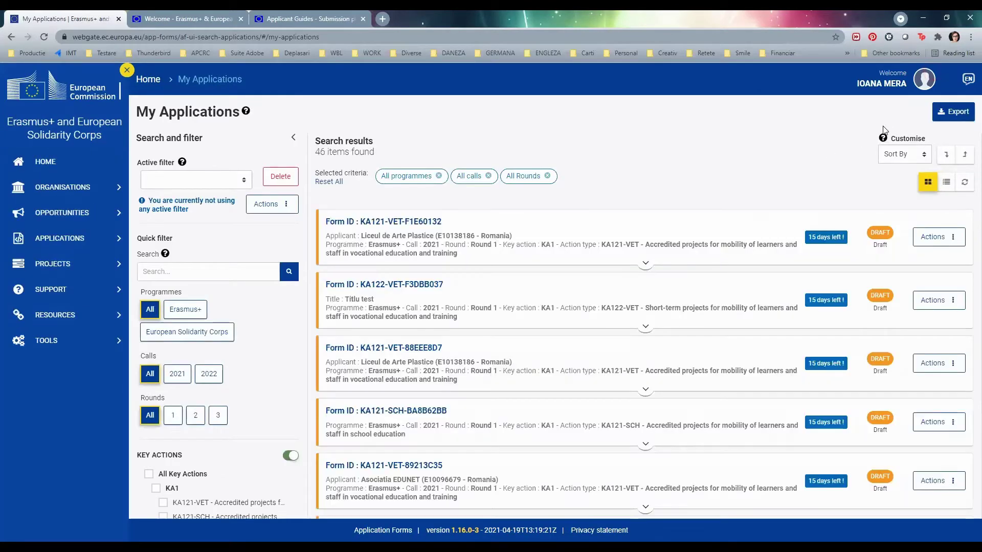
scroll(730, 258, down, 5)
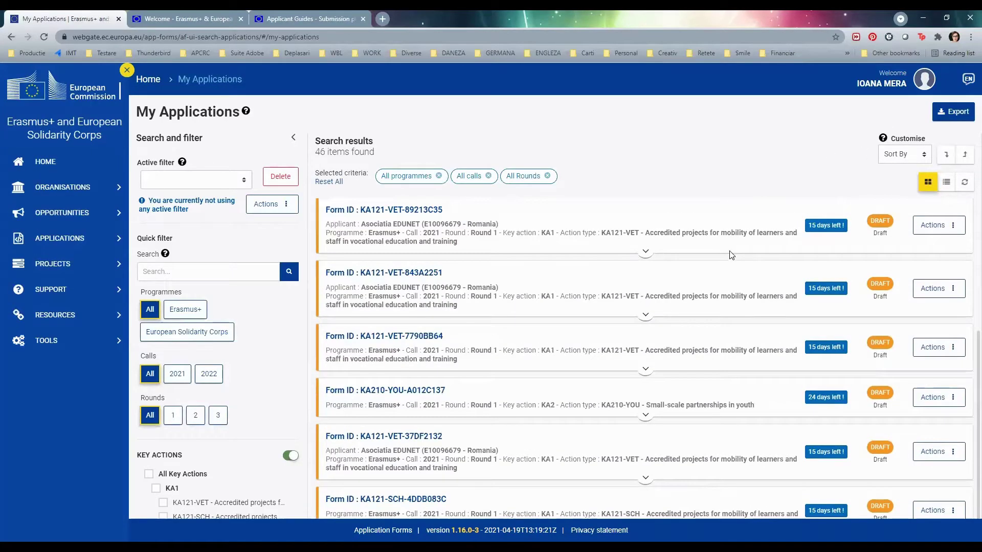
scroll(732, 256, down, 3)
scroll(732, 255, up, 6)
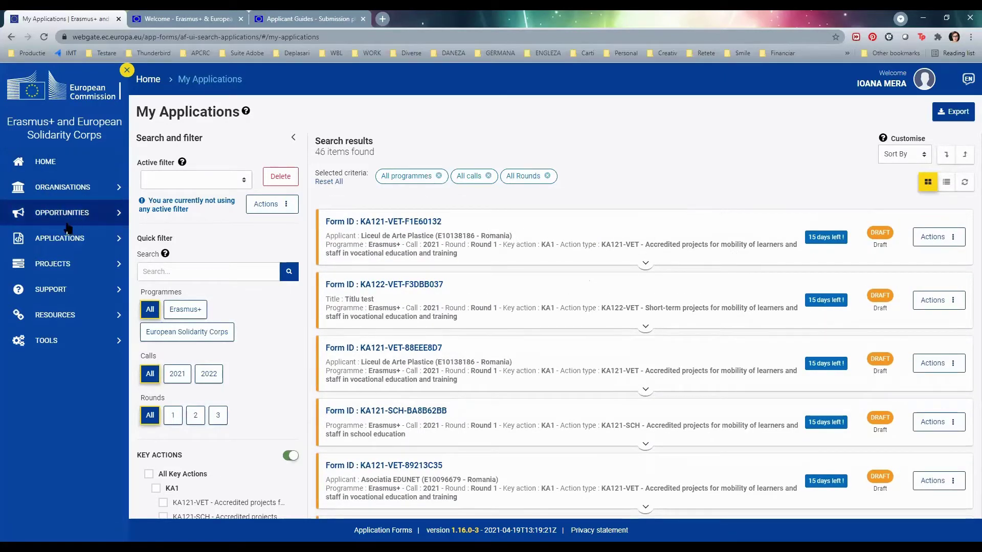
- Open the Erasmus+ Vocational Education and Training open calls and apply to KA122-VET
click(103, 215)
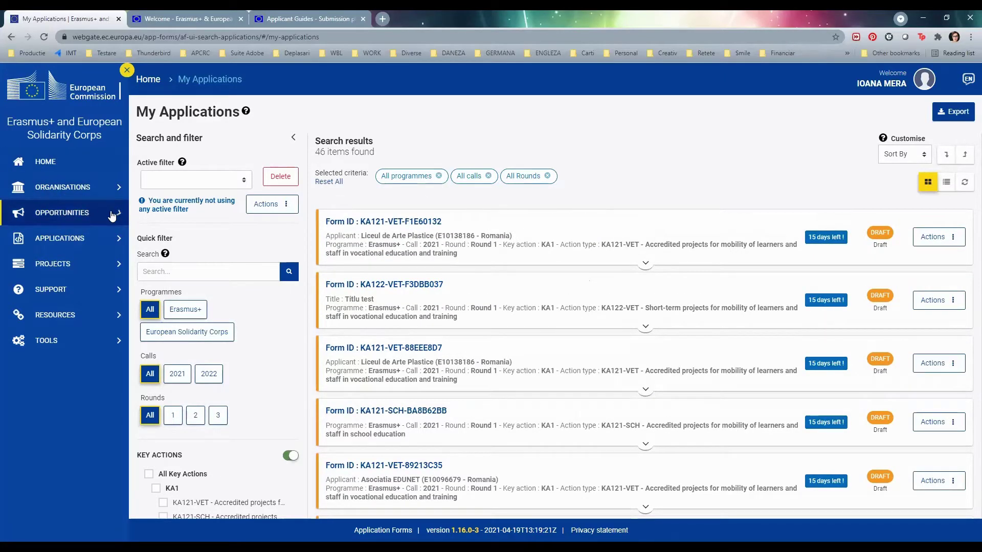
click(87, 239)
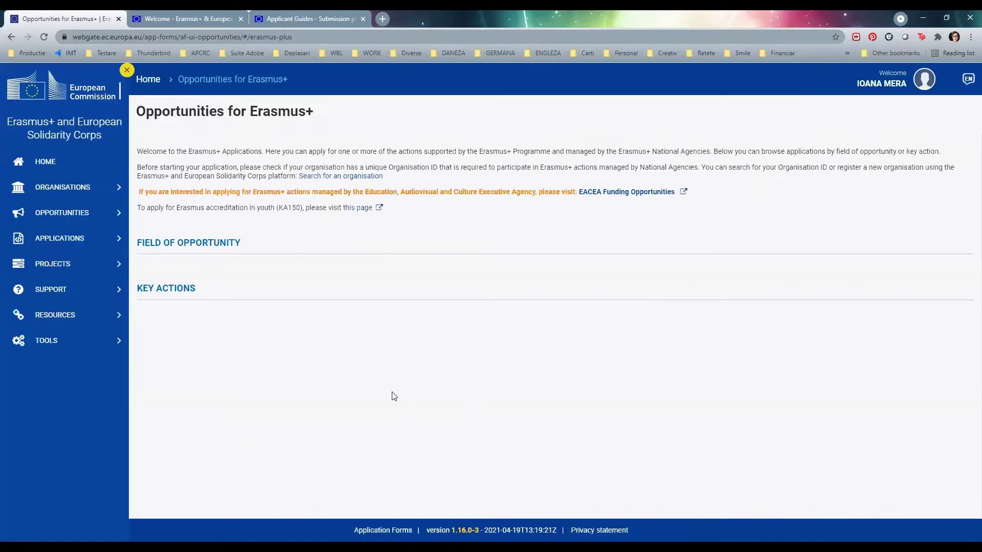
click(602, 429)
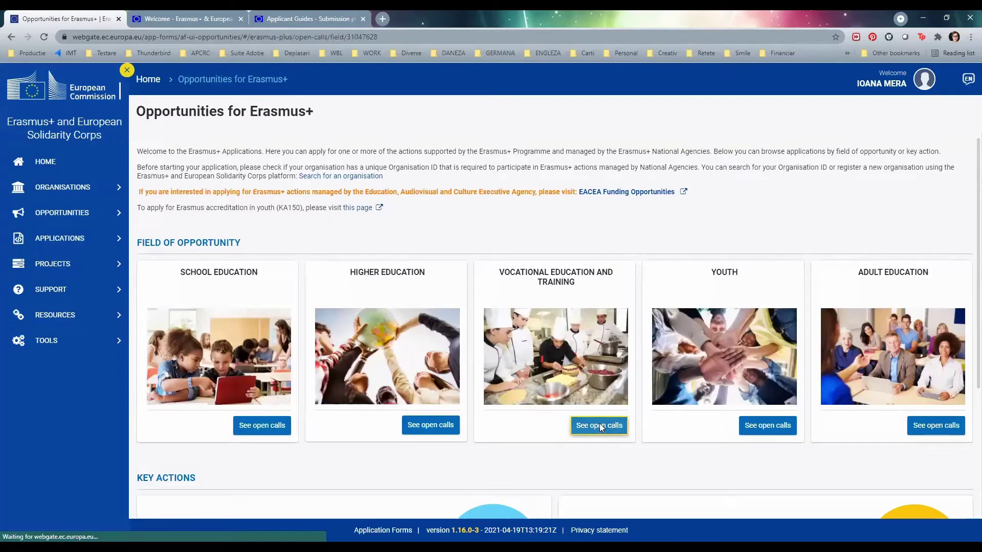
scroll(857, 306, down, 2)
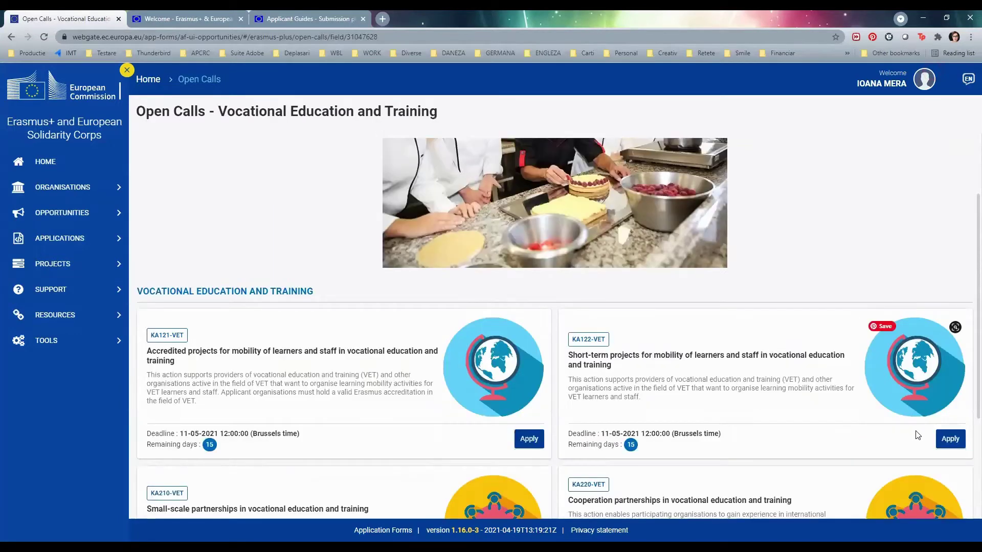
click(951, 446)
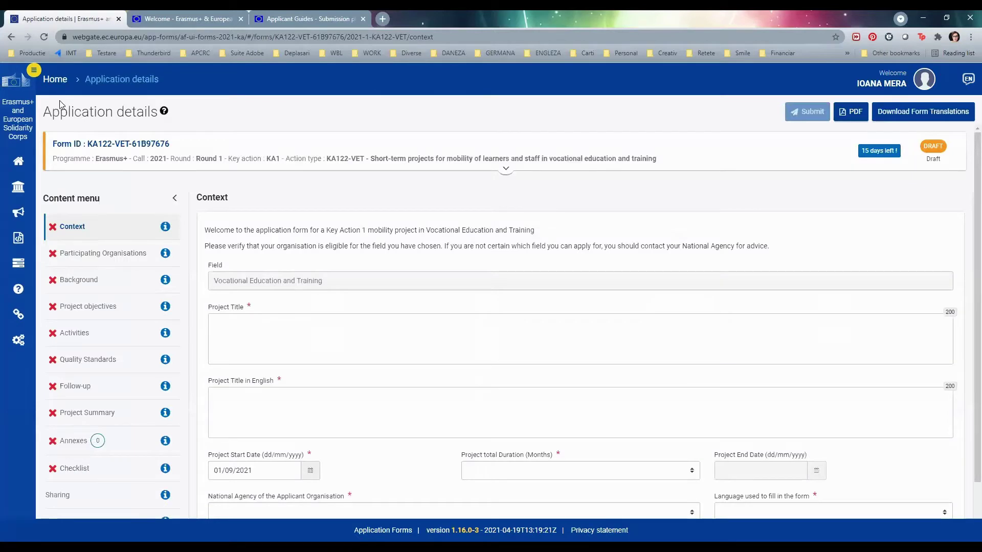
scroll(94, 307, down, 3)
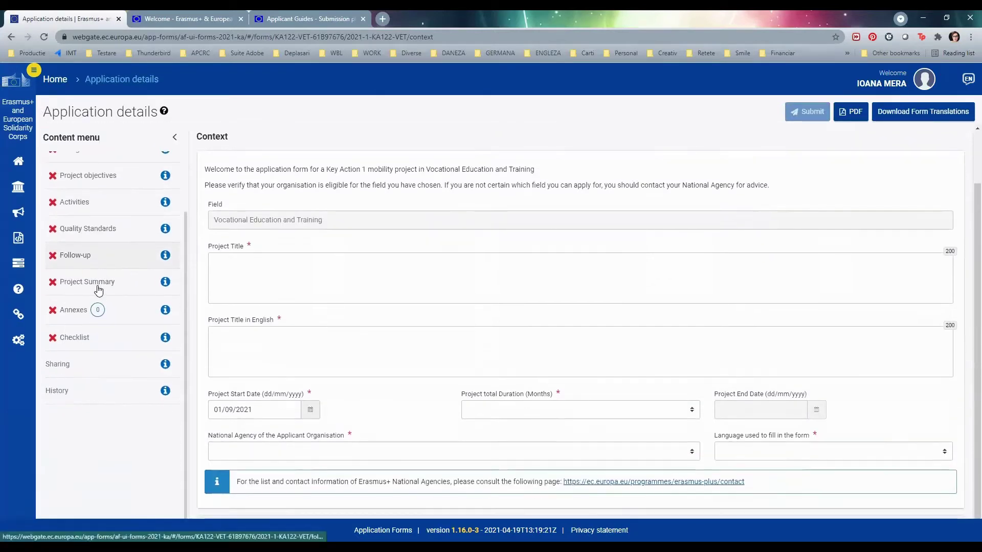
scroll(98, 286, up, 3)
scroll(100, 283, down, 2)
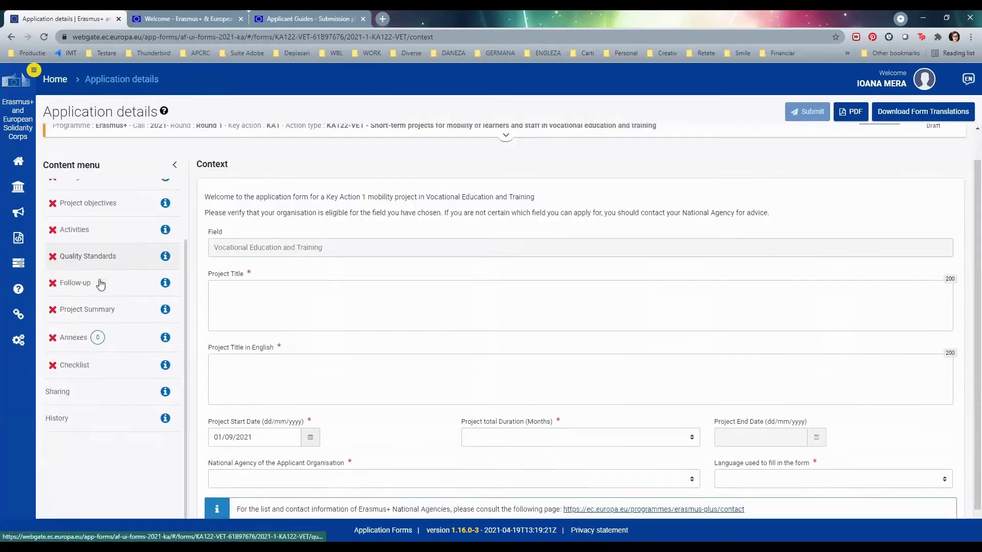
scroll(101, 284, down, 1)
scroll(97, 287, up, 3)
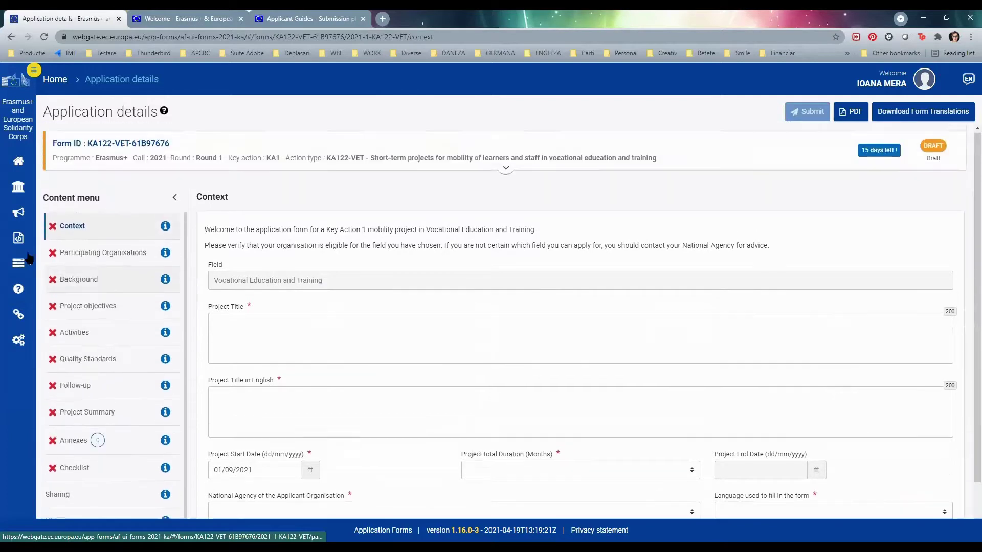
click(32, 71)
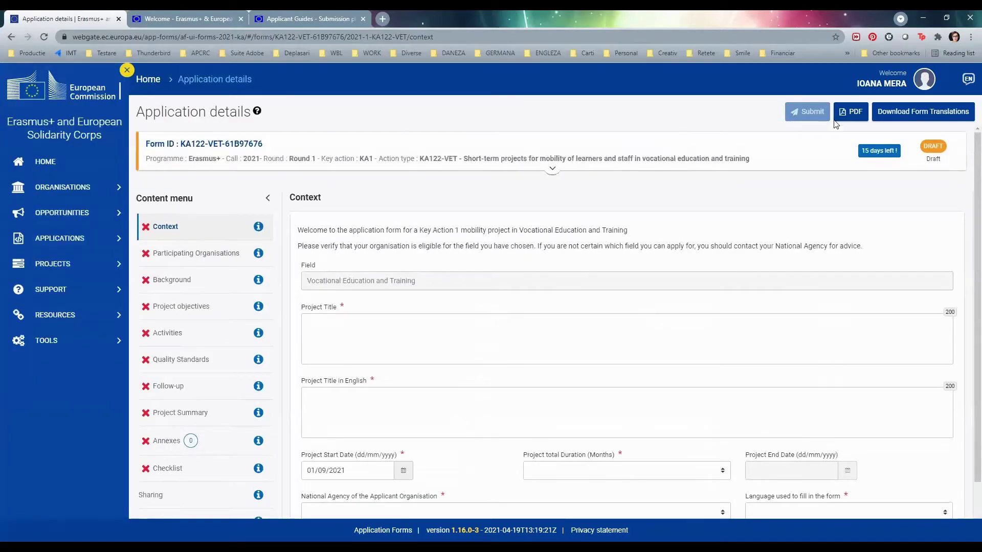
click(852, 115)
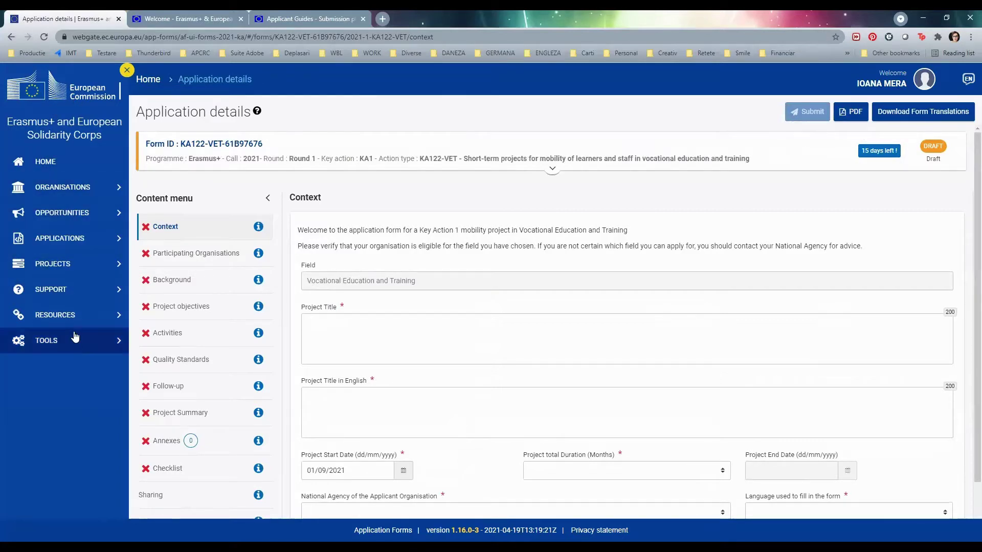
click(127, 70)
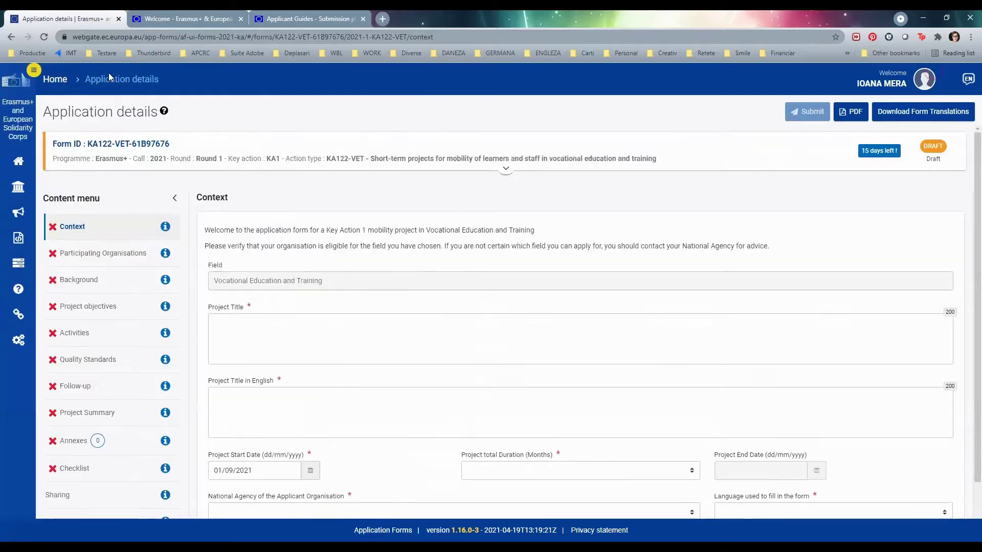
click(33, 72)
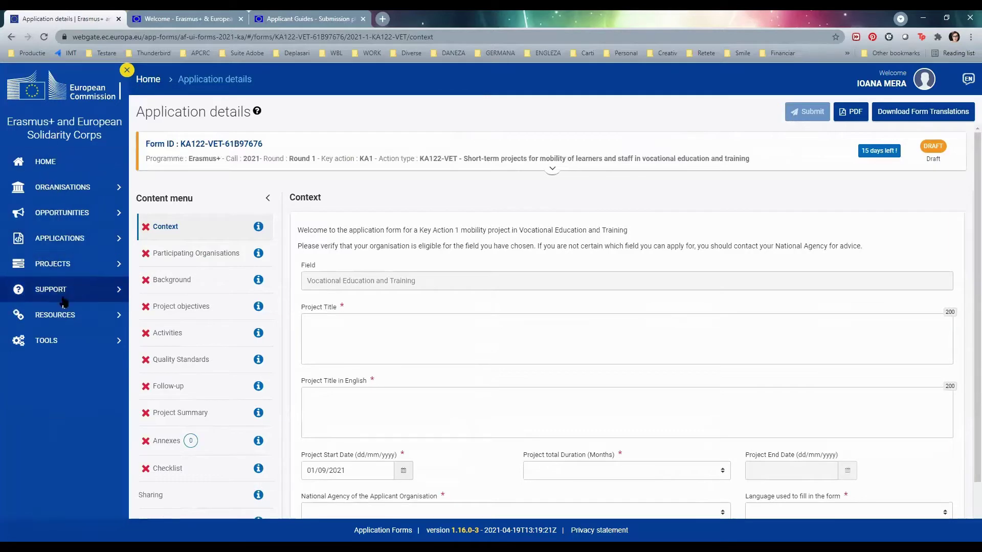
click(126, 72)
click(308, 339)
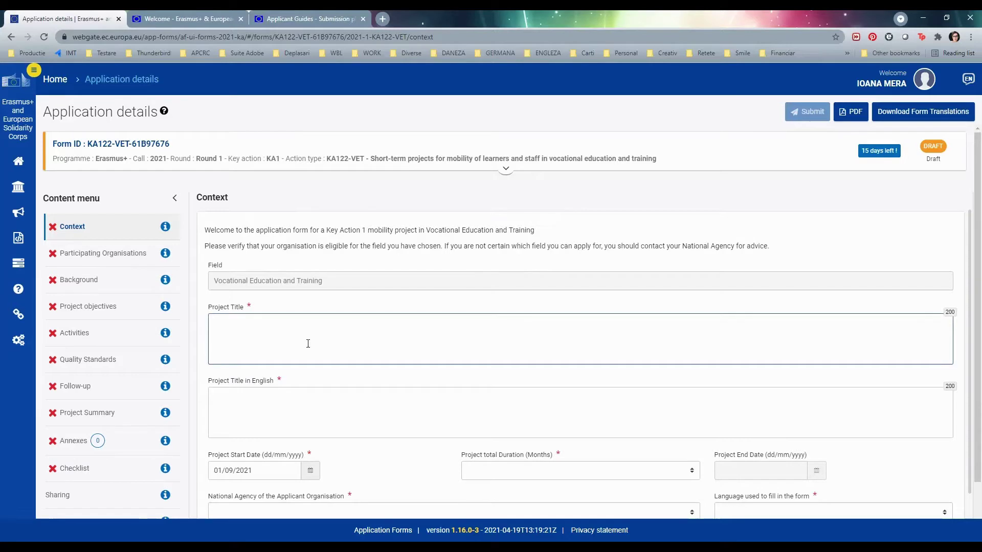
- Enter 'Test Titlu' as the project title in both title fields
text(Test Titlu)
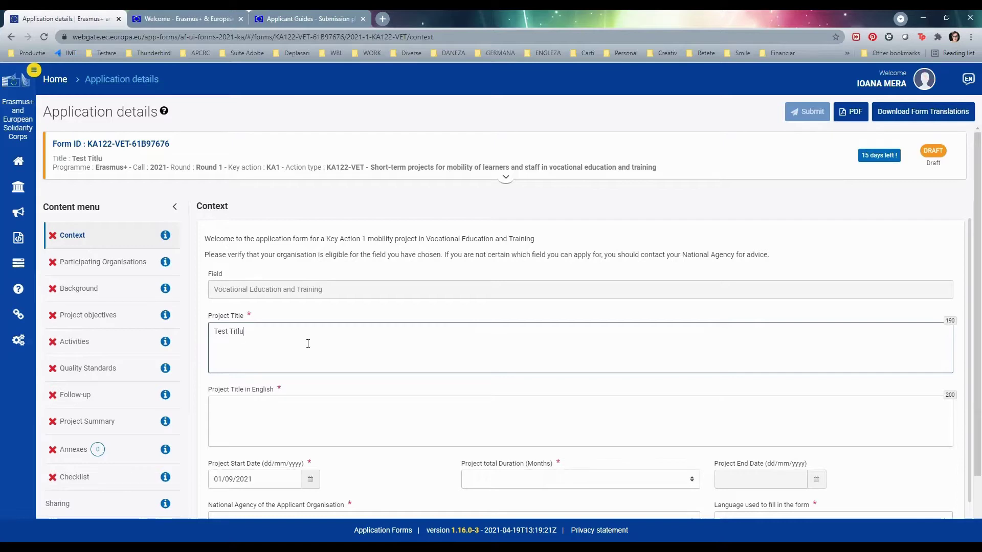
click(325, 413)
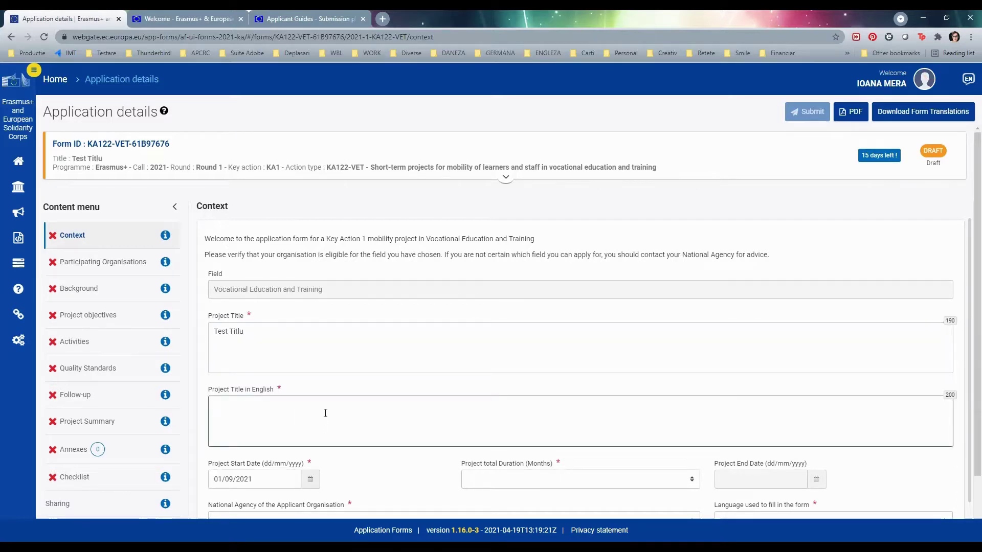
text(Test Titlu)
- Set a 12-month project duration starting 01/09/2021, ending 01/09/2022
scroll(754, 246, down, 1)
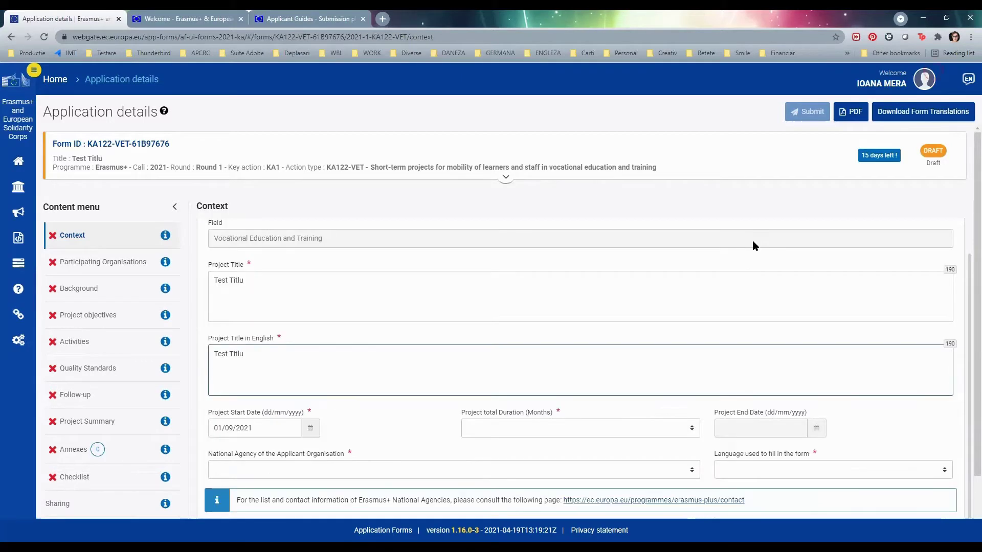
click(643, 438)
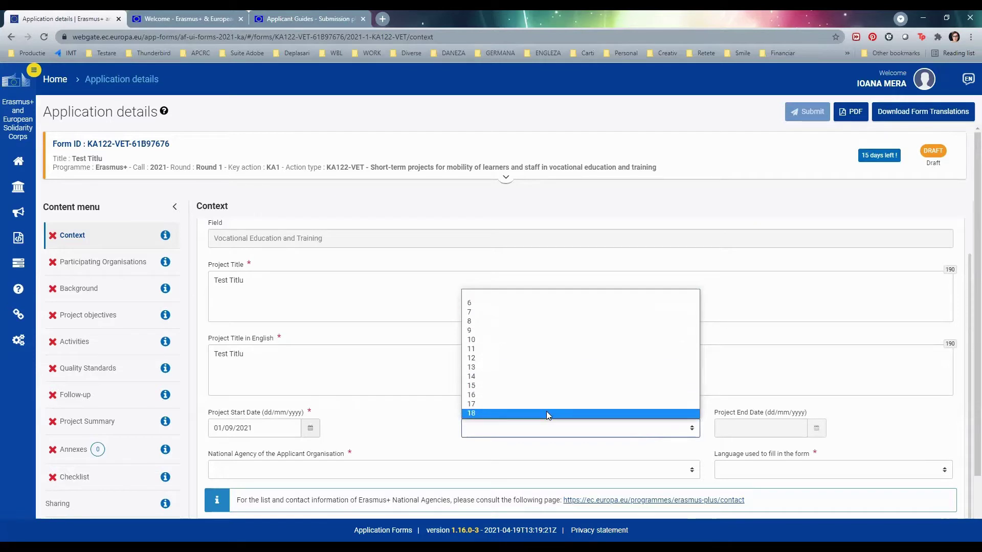
click(532, 358)
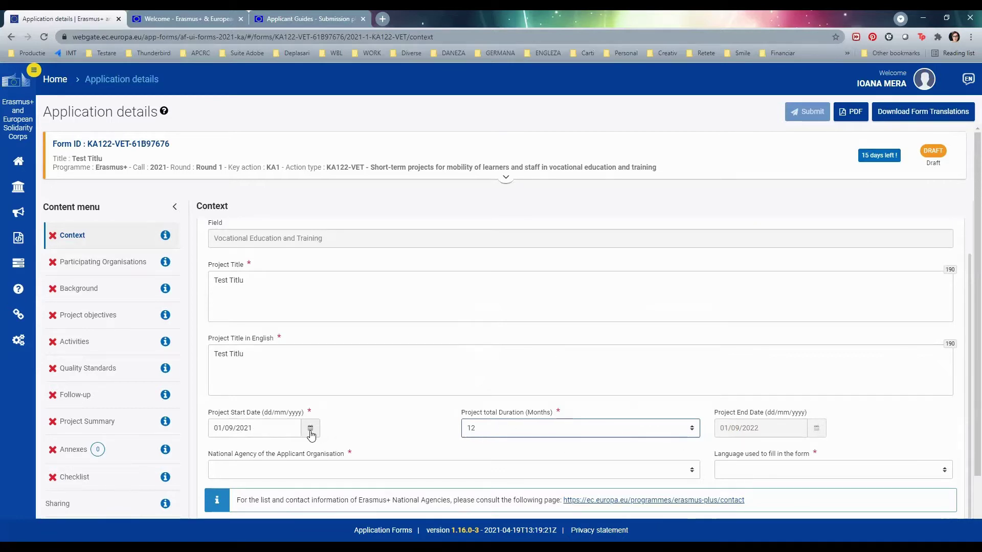
click(245, 429)
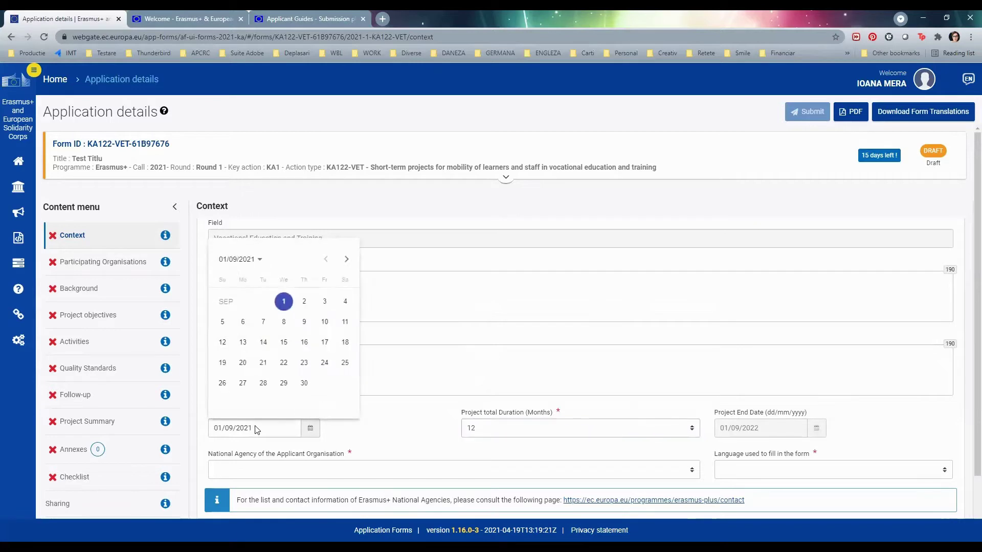
click(346, 302)
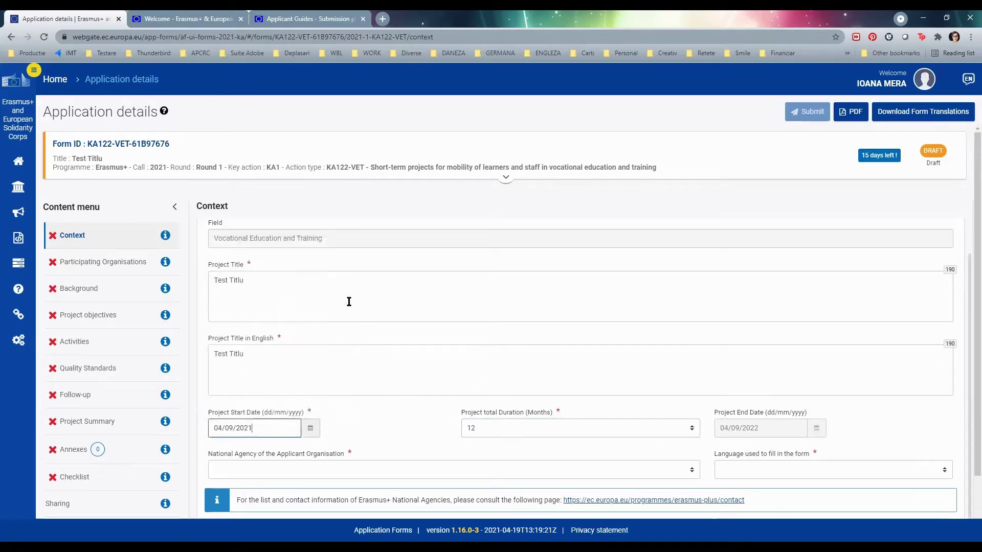
click(310, 428)
click(284, 301)
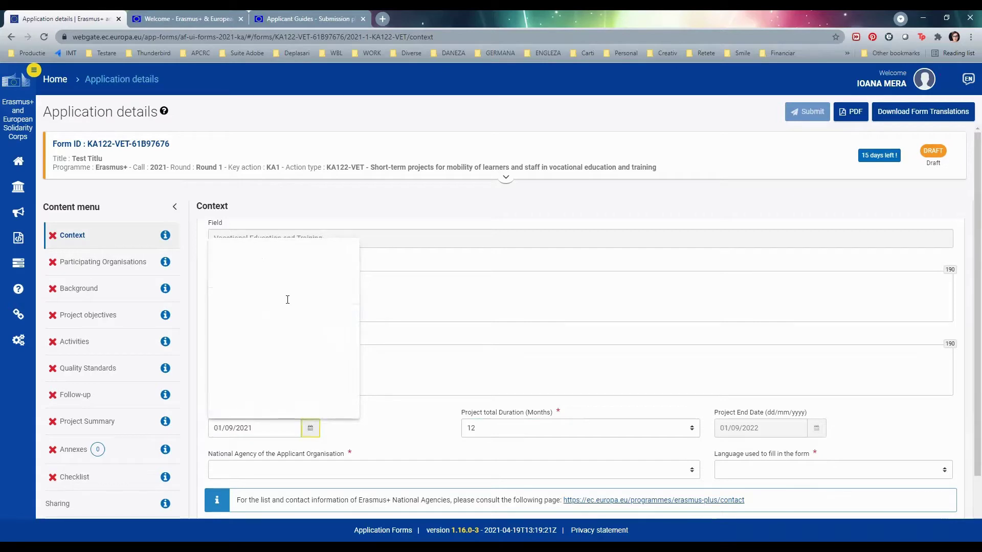
scroll(404, 389, down, 2)
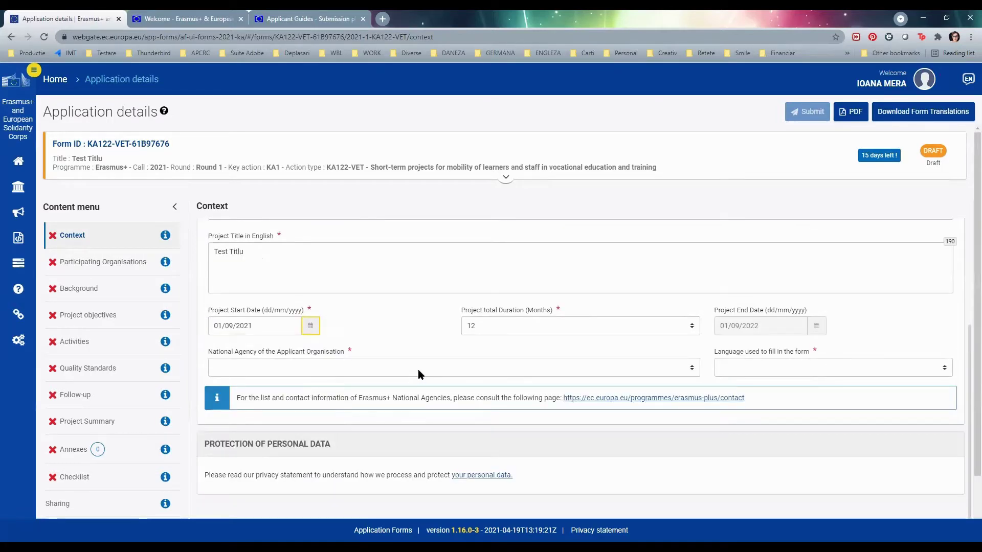
- Select RO01 as the national agency and Romanian as the form language
click(418, 369)
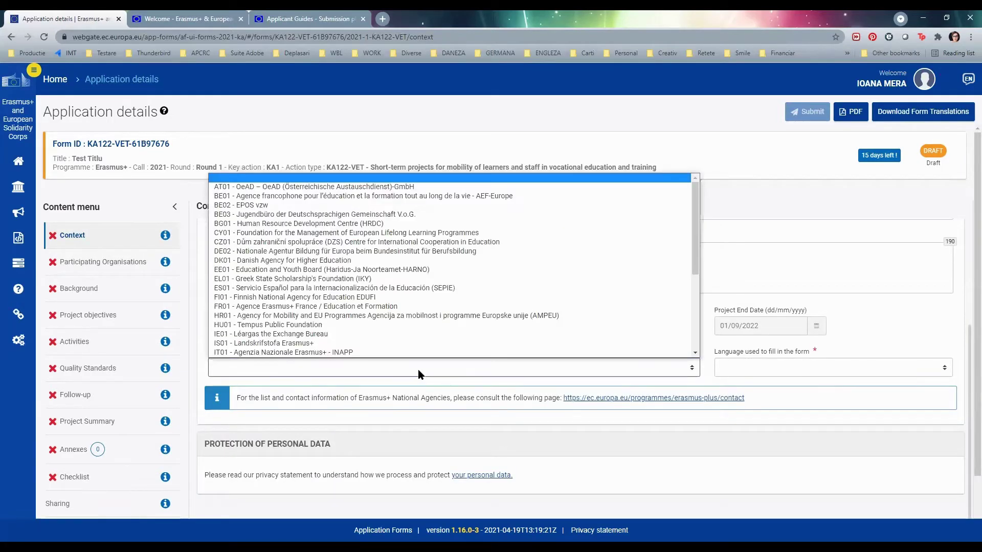
key(r)
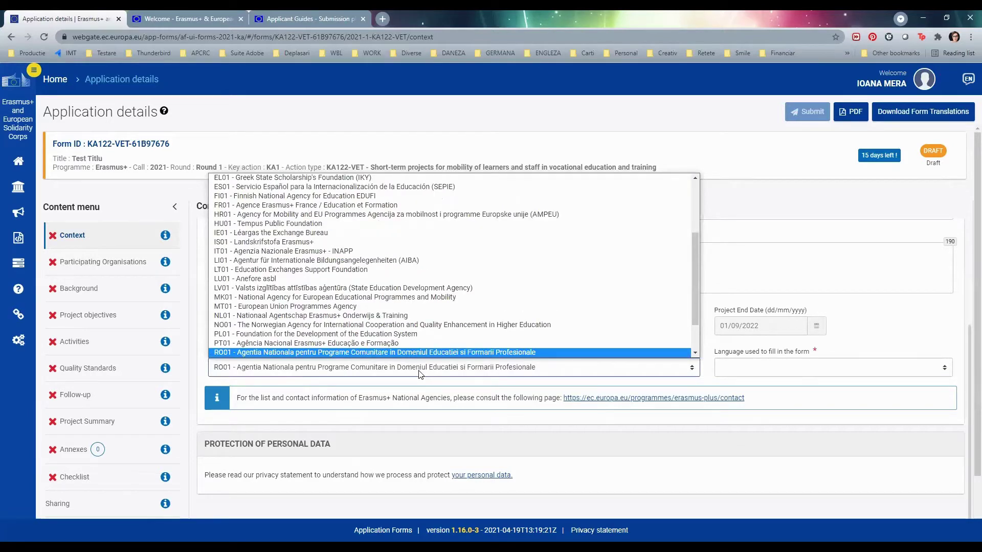
click(385, 352)
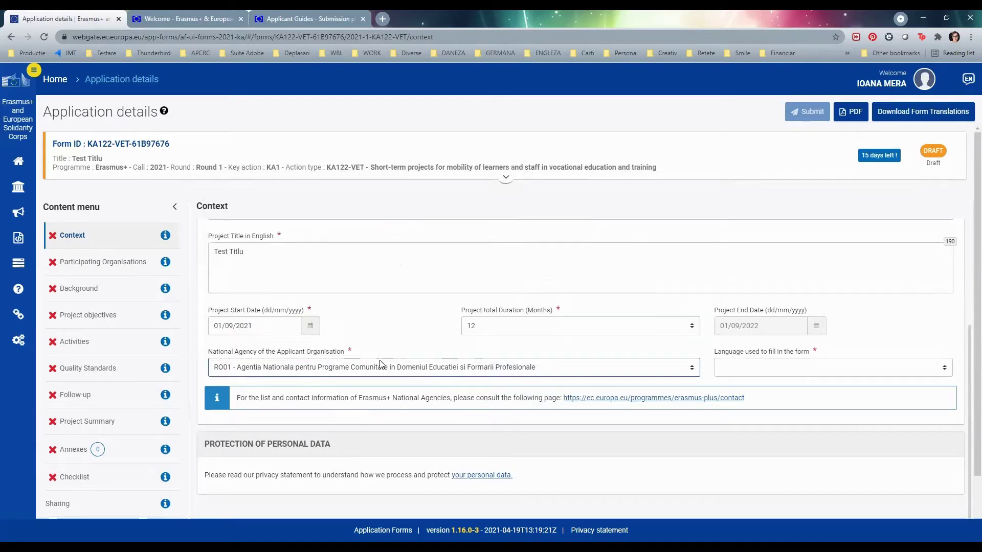
click(776, 370)
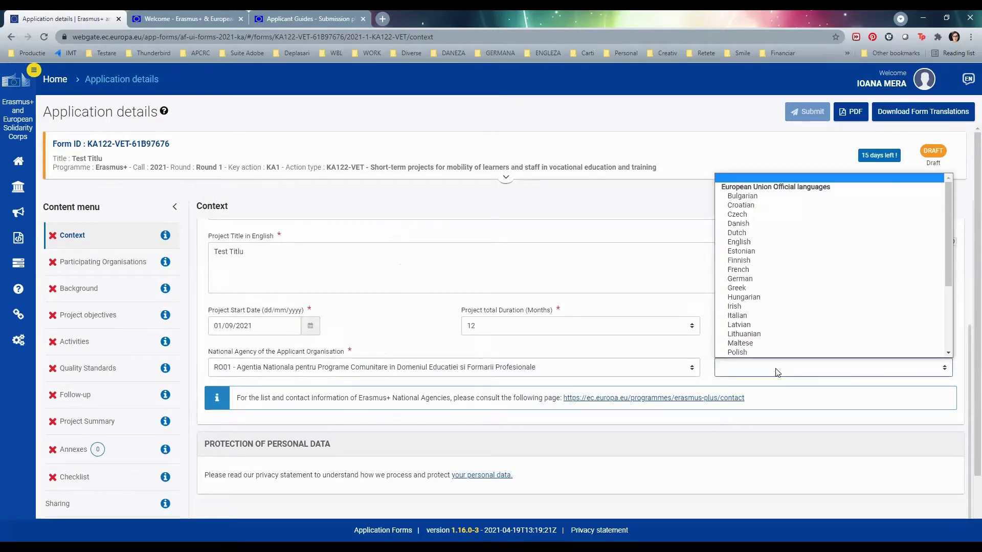
key(r)
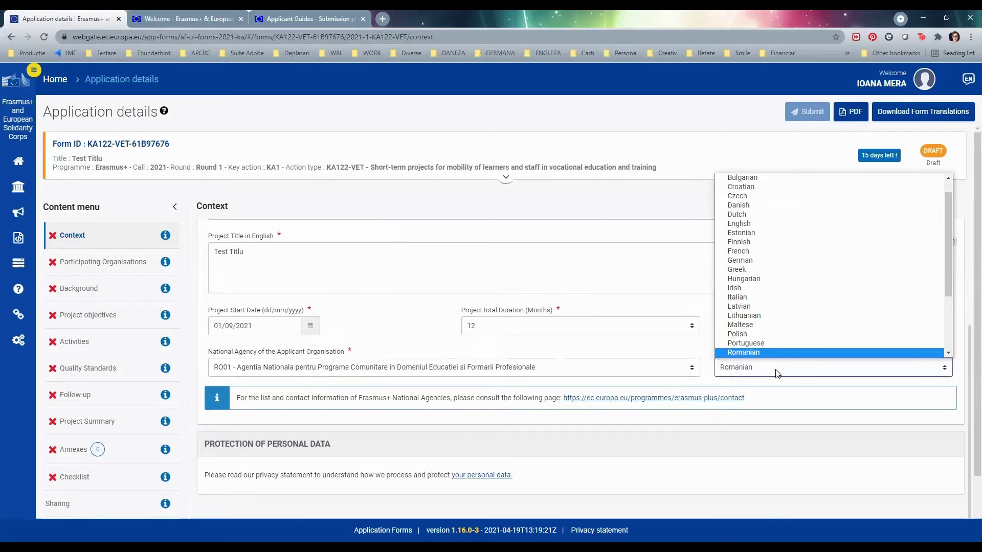
key(Return)
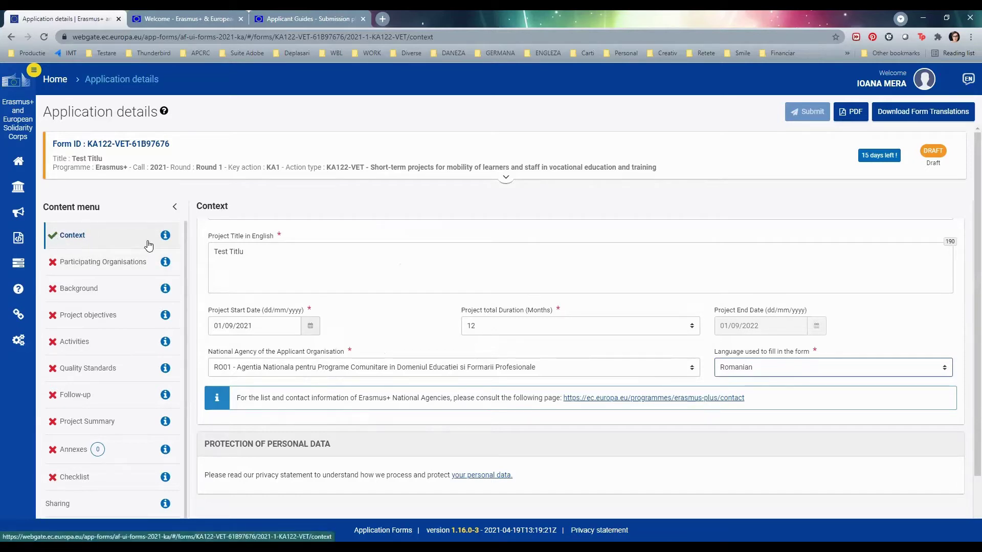
click(99, 269)
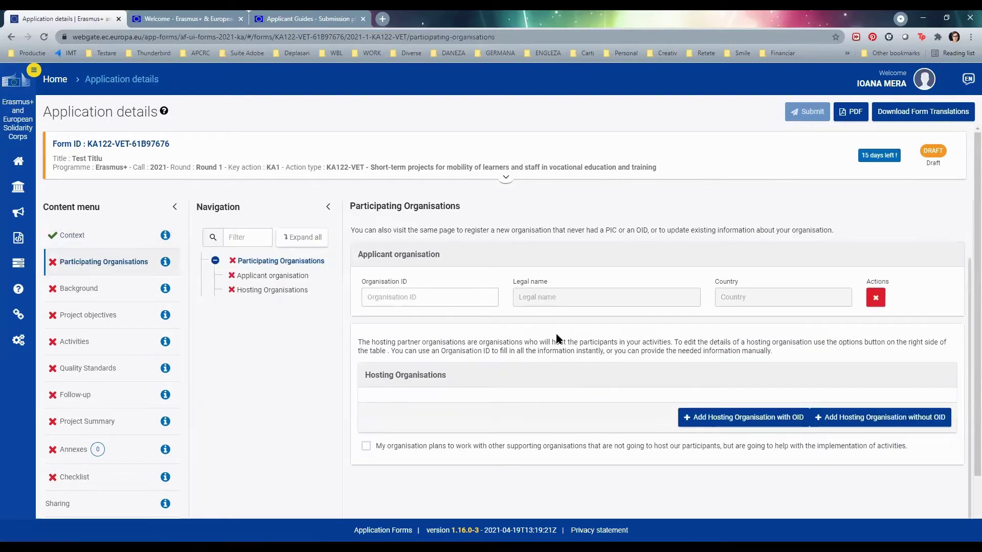
- Paste the school's organisation ID so the applicant fills in as LICEUL UNIREA, Romania
click(438, 299)
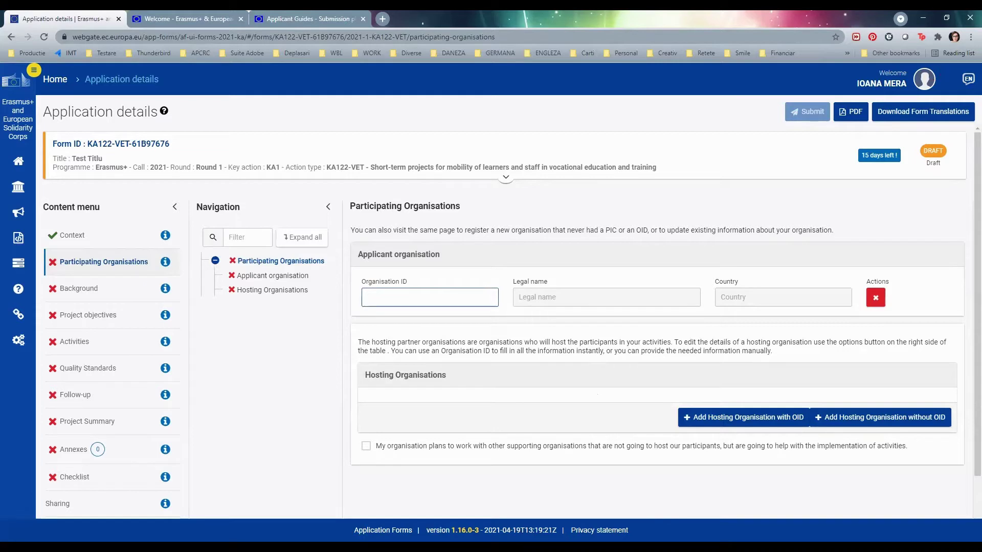
click(924, 366)
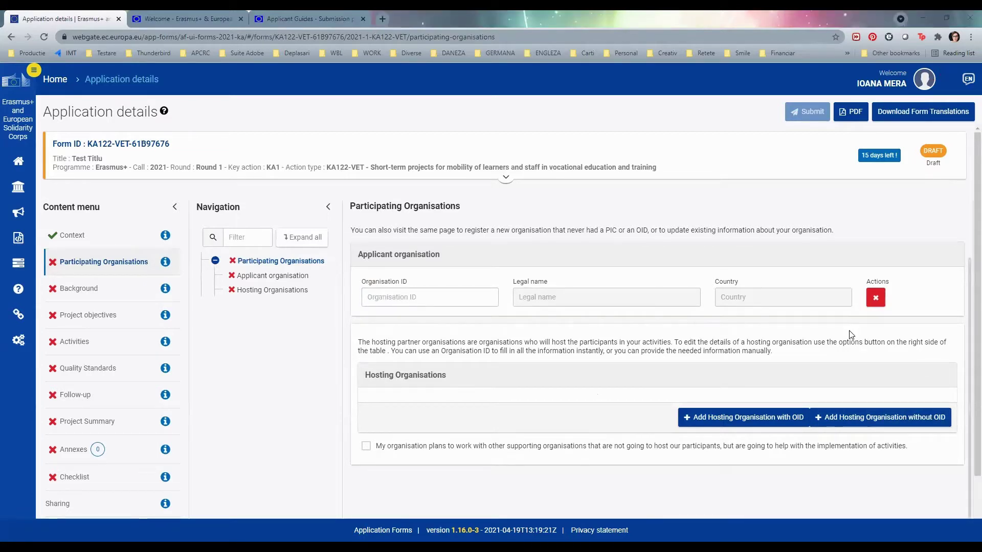
click(431, 298)
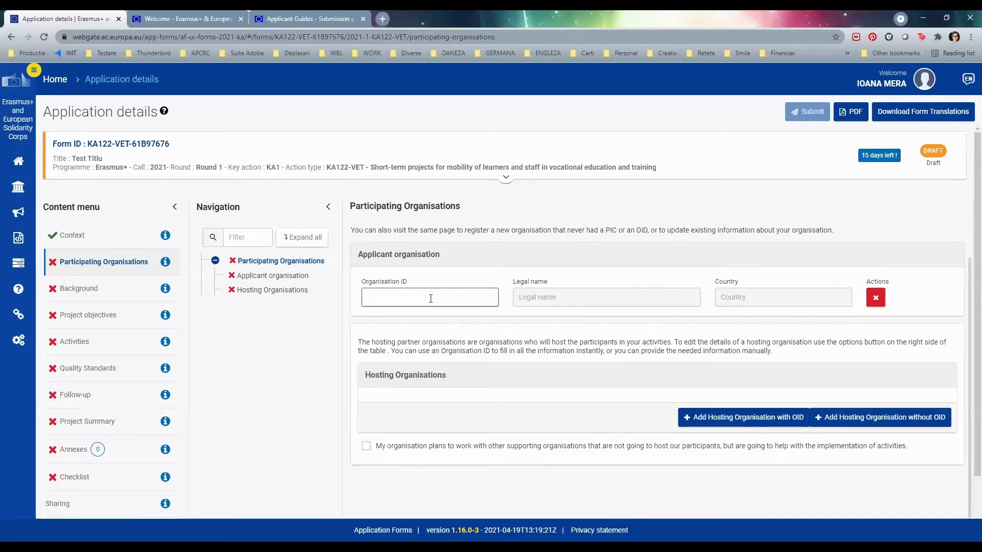
text(E10187768)
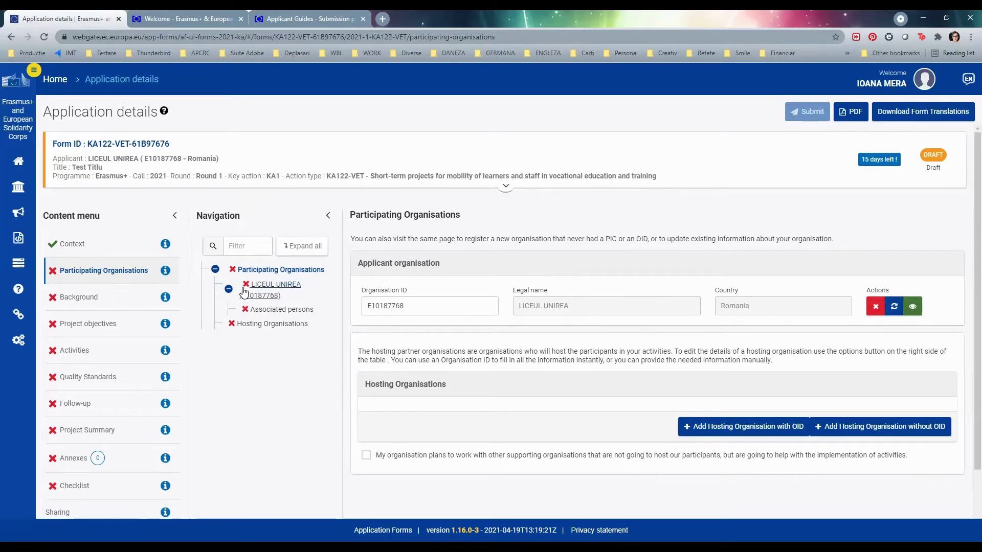
- Add a saved contact as associated person, legal representative and online language support contact
click(260, 311)
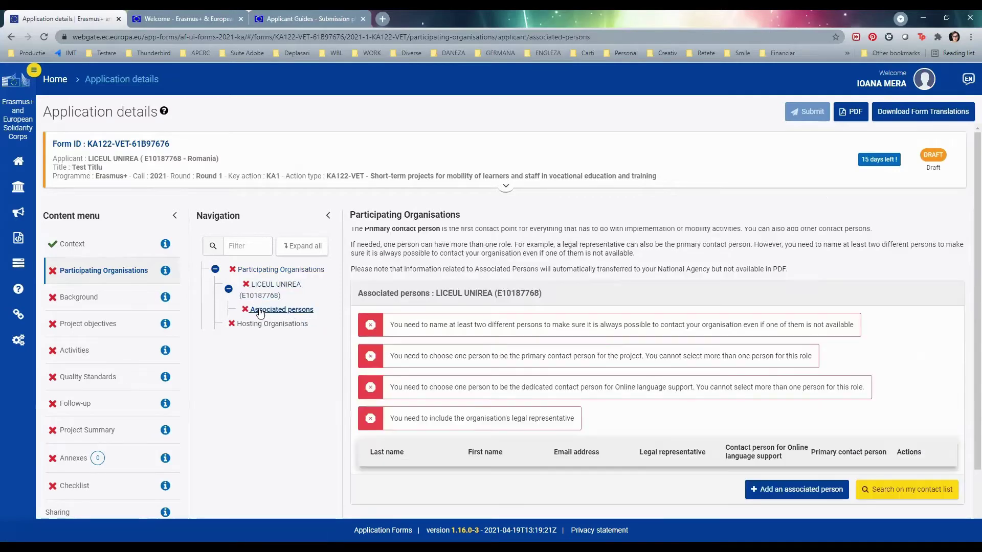
scroll(678, 340, down, 4)
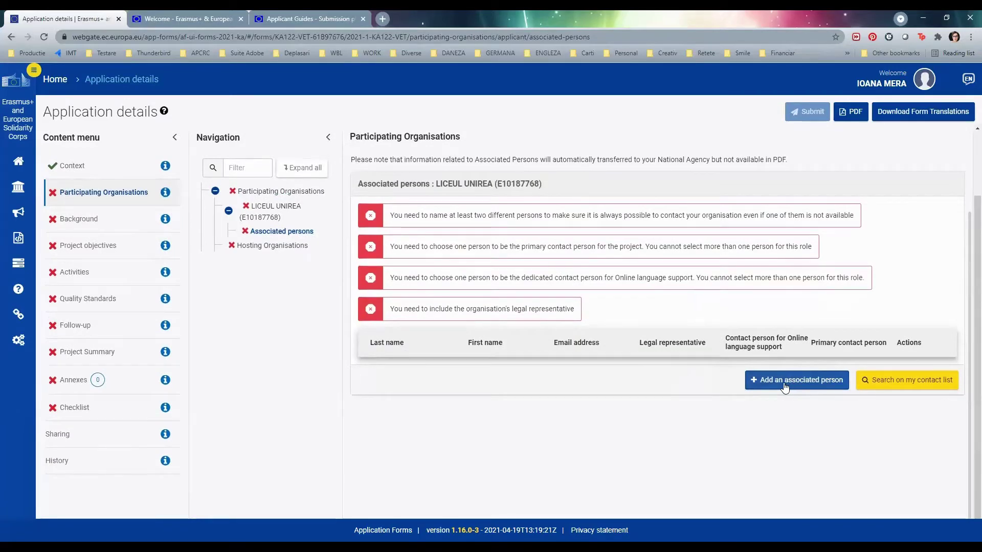
click(785, 384)
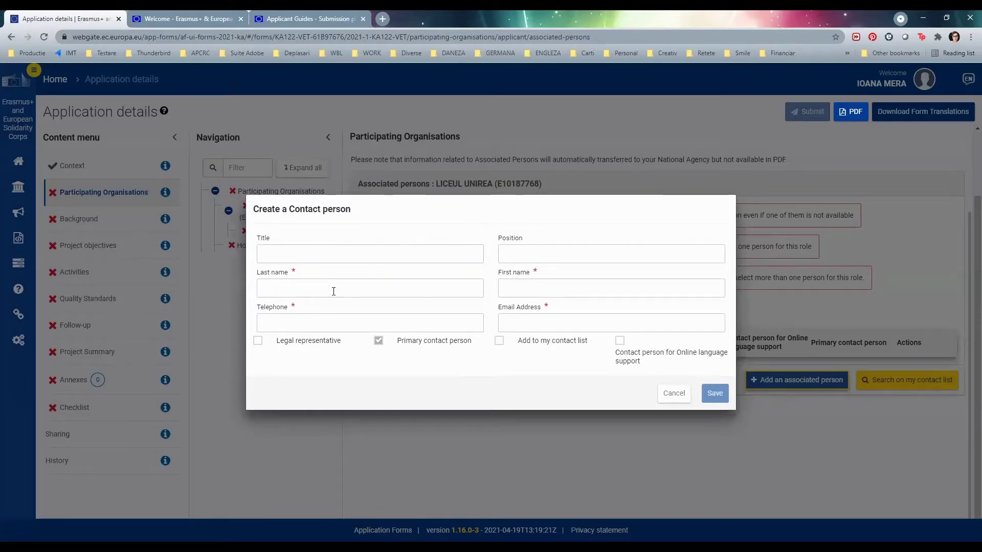
click(334, 291)
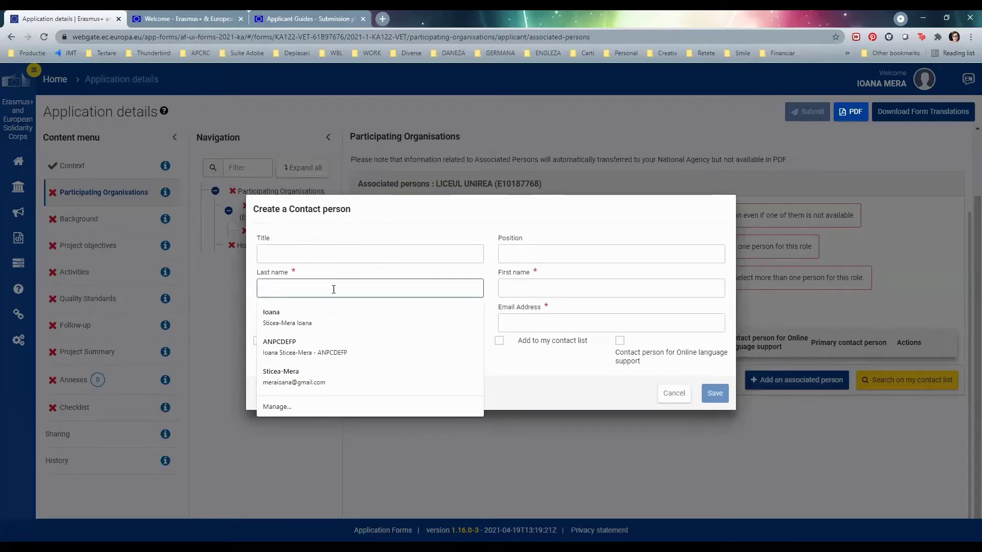
click(332, 322)
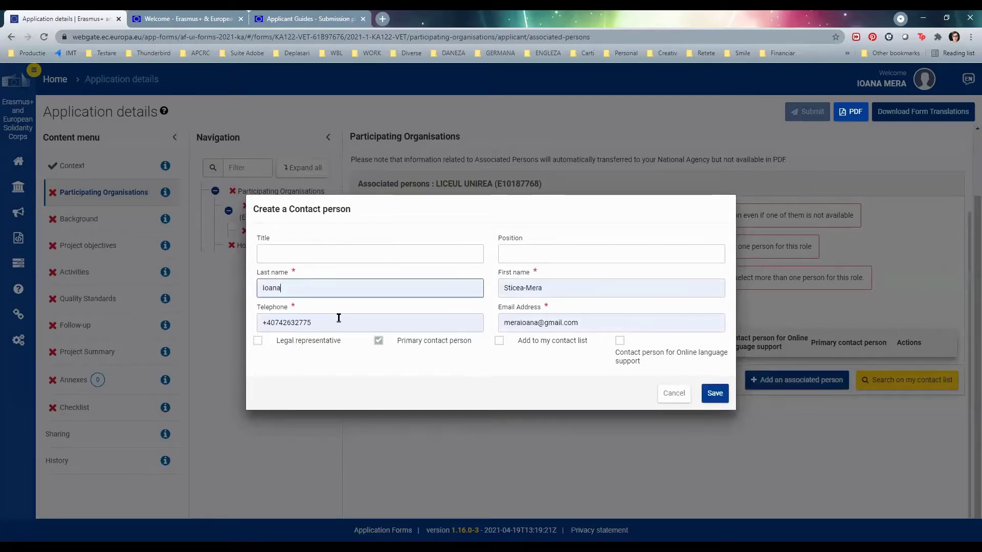
click(257, 341)
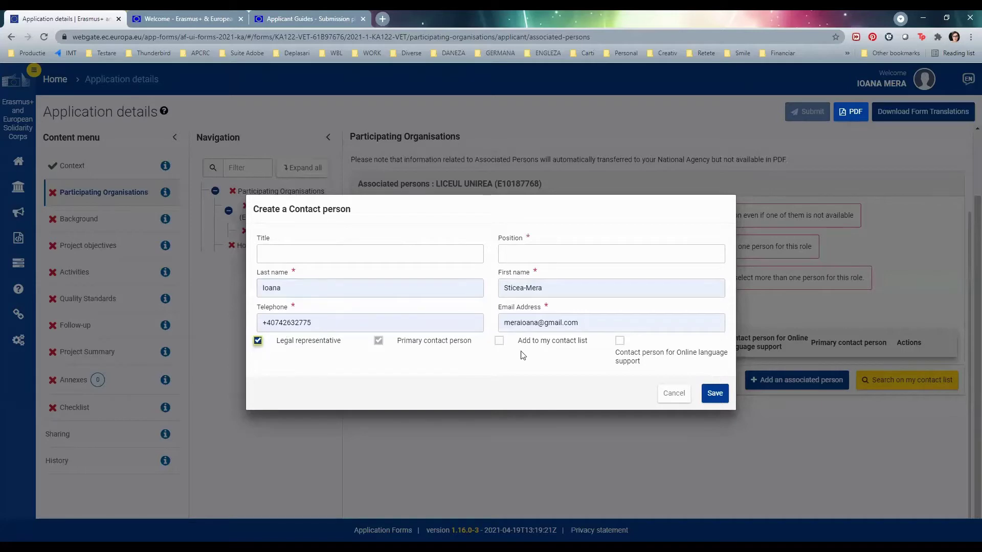
click(620, 341)
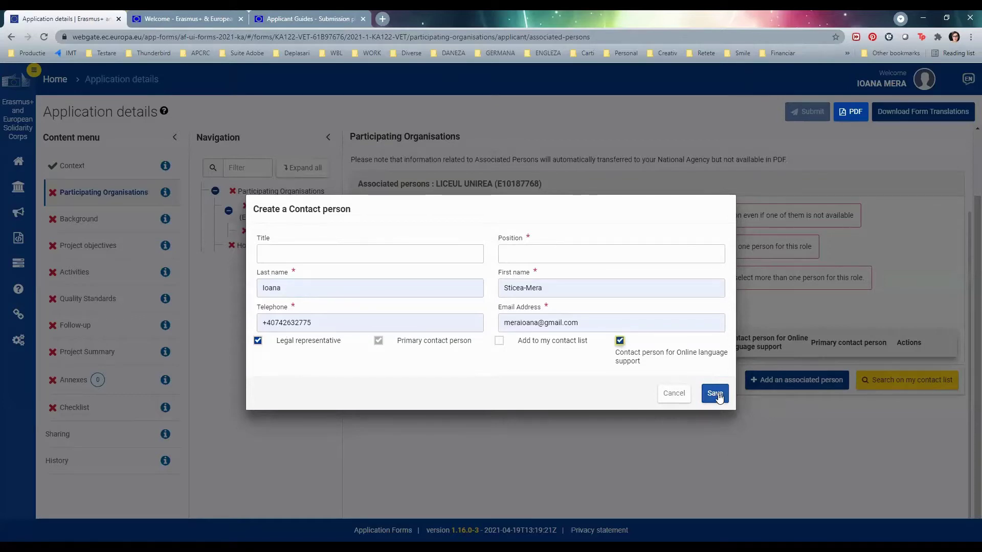
click(714, 393)
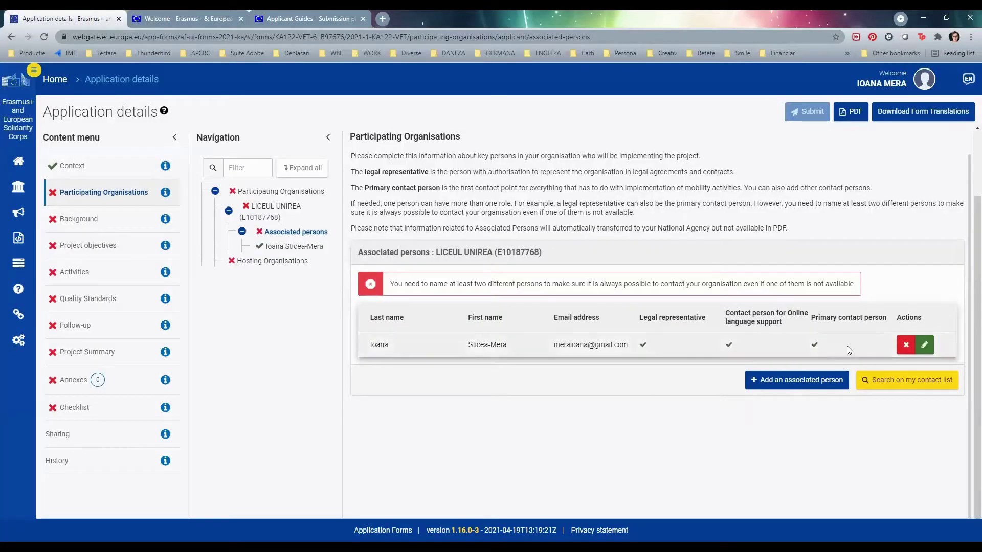
- Start a second associated person from a saved contact and replace the first name
click(799, 389)
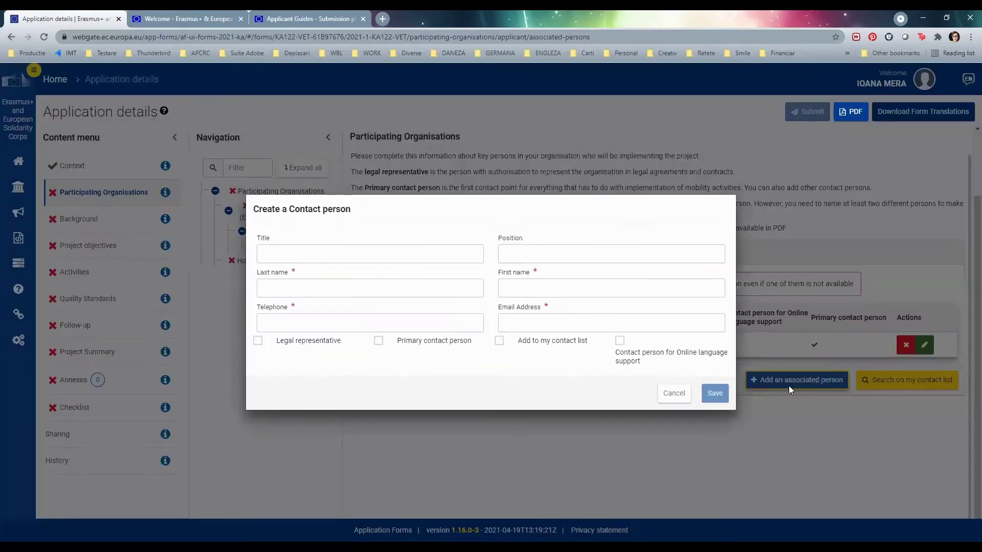
click(304, 287)
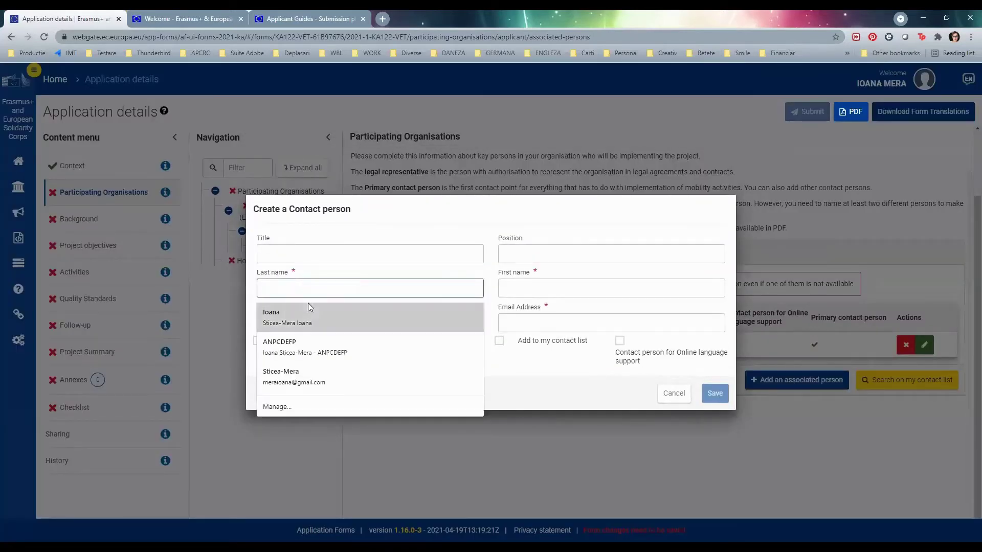
click(311, 306)
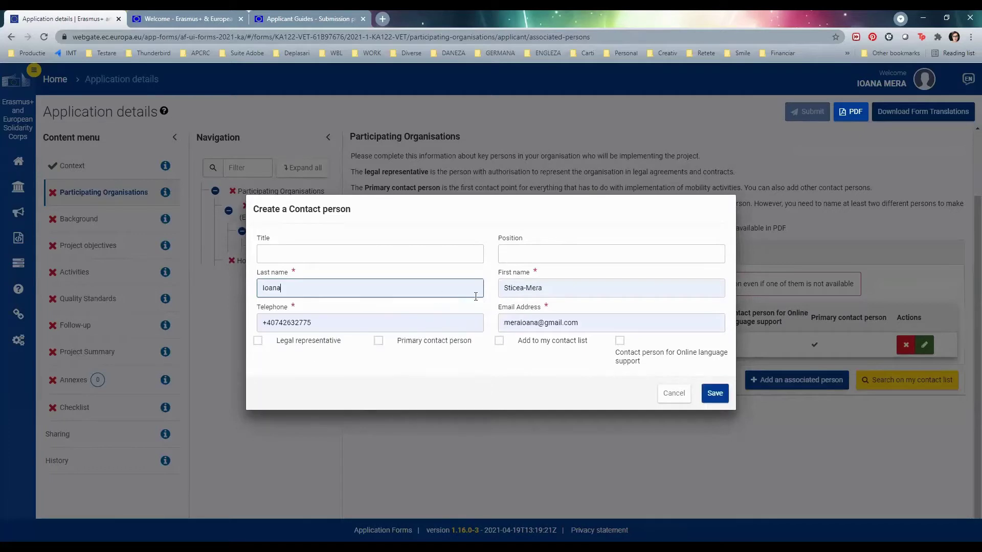
click(509, 288)
key(ctrl+a)
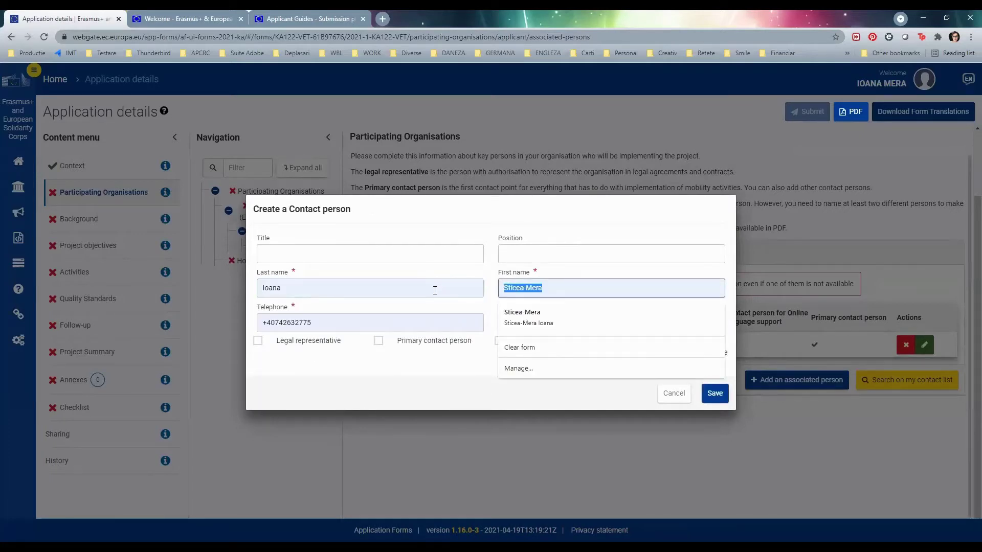
text(Me)
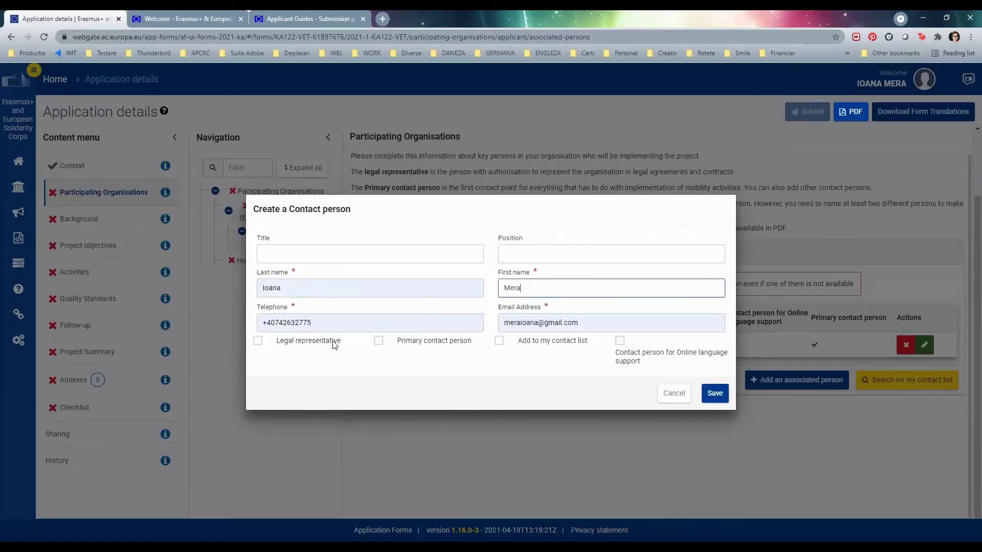
- Change the telephone number, enter a new e-mail address, and save as primary contact
click(340, 322)
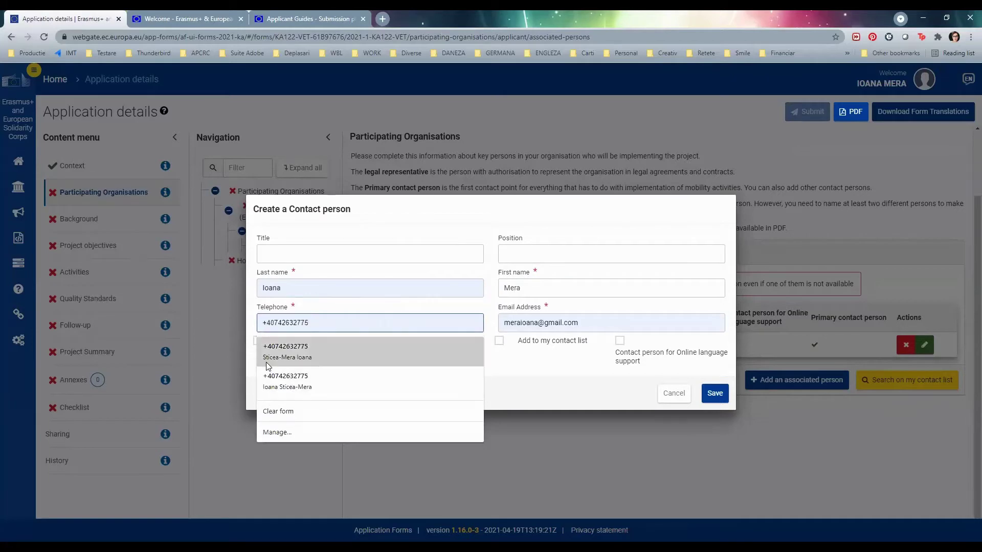
key(BackSpace)
key(BackSpace)
key(BackSpace)
key(BackSpace)
key(BackSpace)
key(BackSpace)
key(BackSpace)
key(BackSpace)
key(BackSpace)
key(BackSpace)
key(BackSpace)
key(BackSpace)
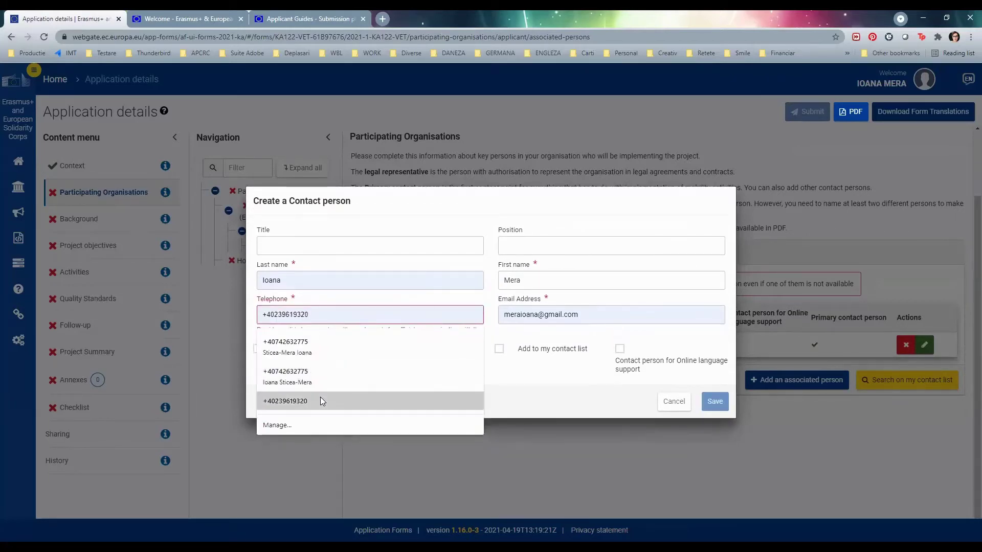
click(320, 397)
key(Tab)
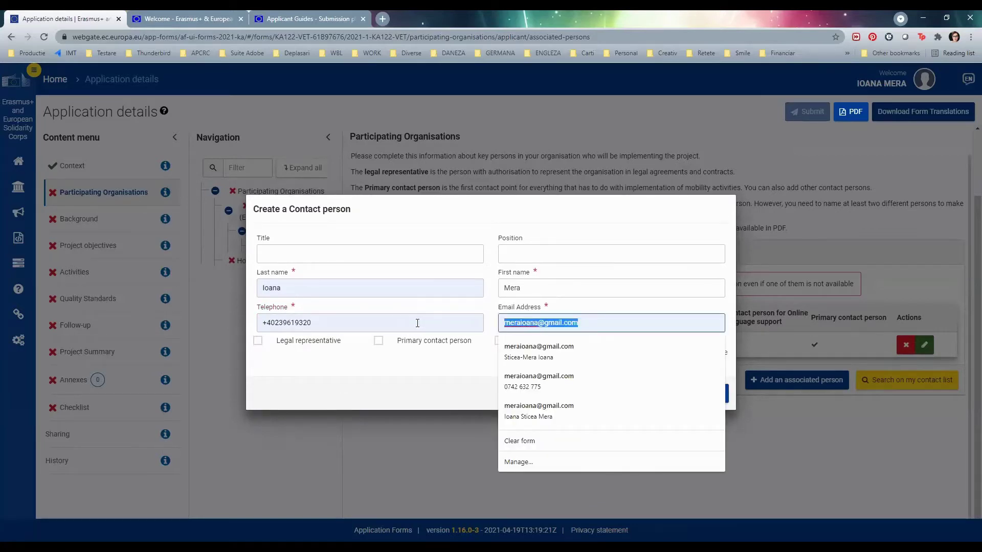
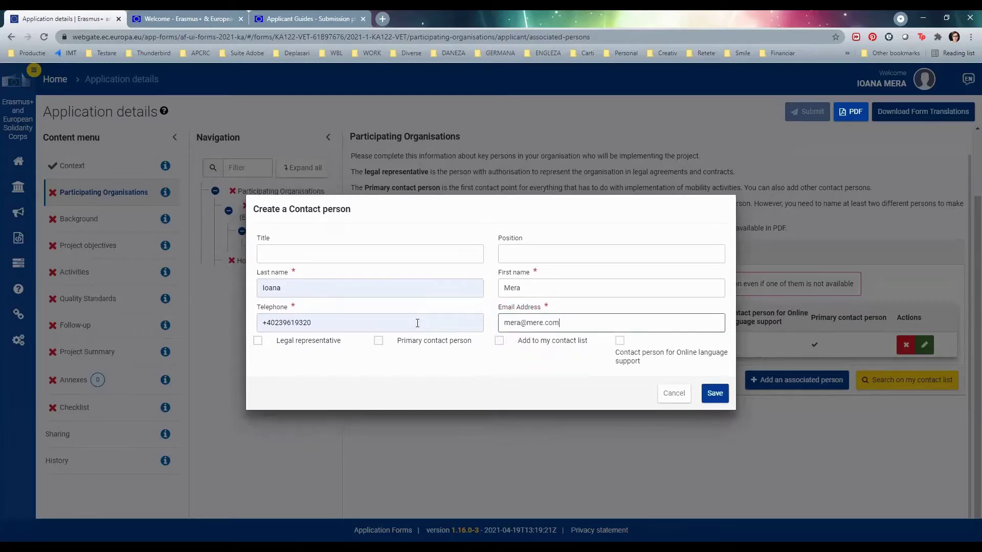
click(378, 341)
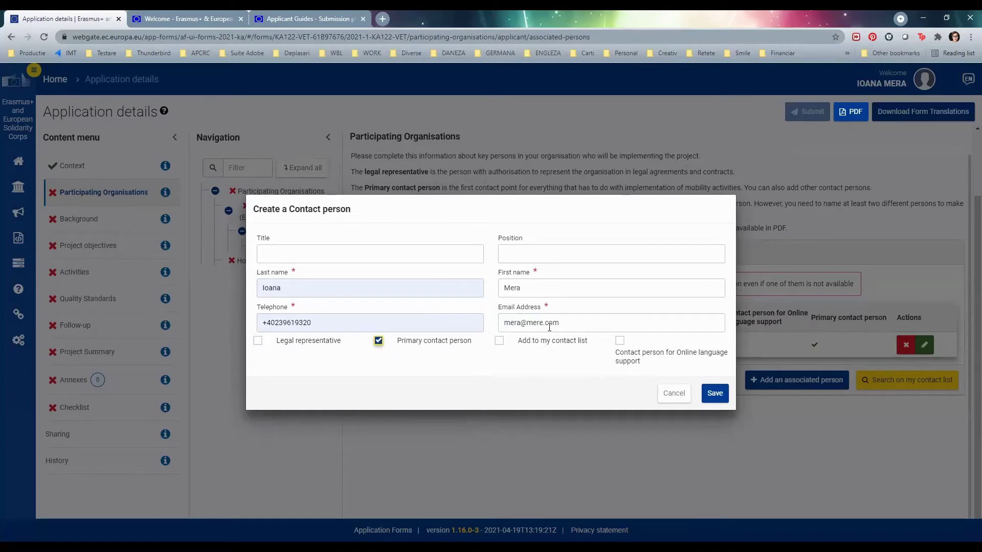
click(715, 394)
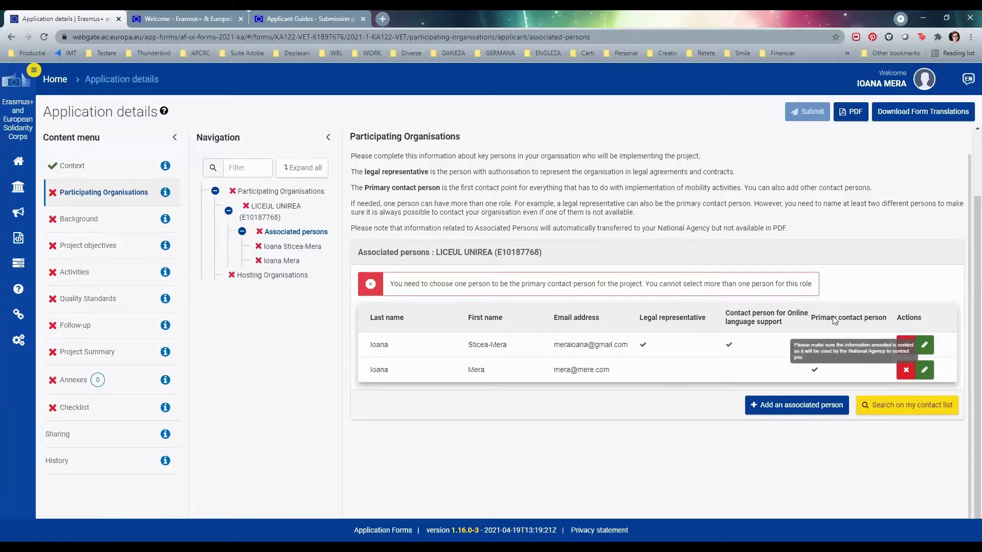
- Remove the primary contact role from the first associated person, then go to Hosting Organisations
click(924, 348)
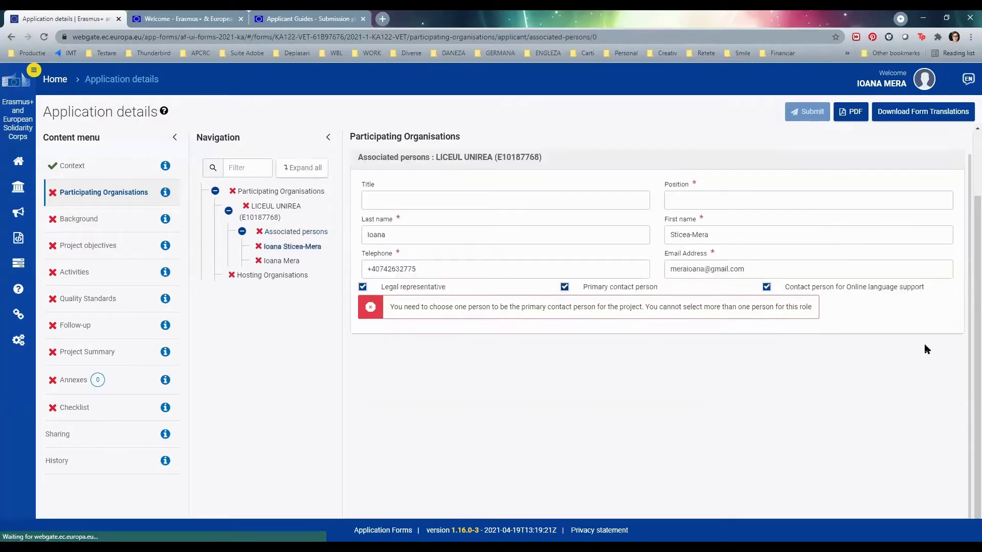
click(564, 292)
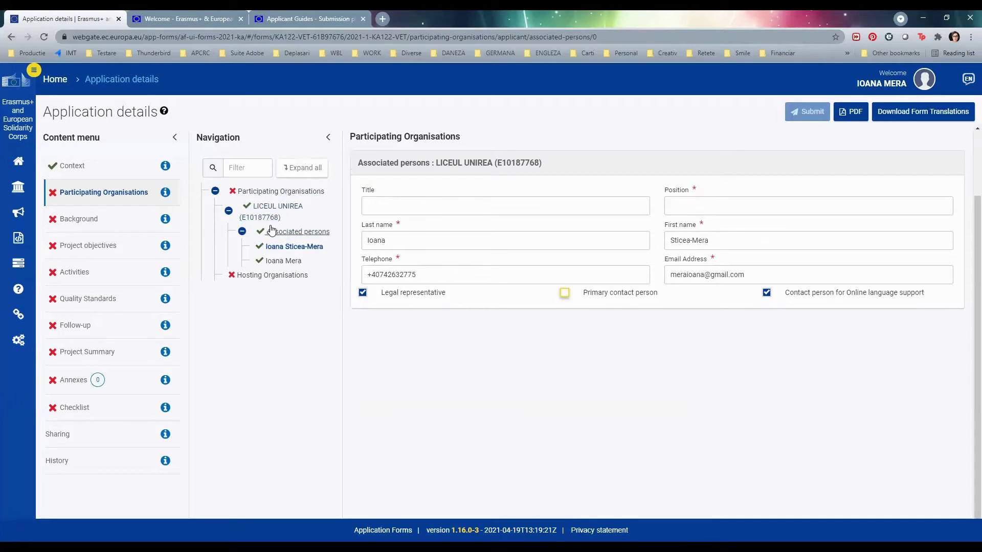
click(261, 276)
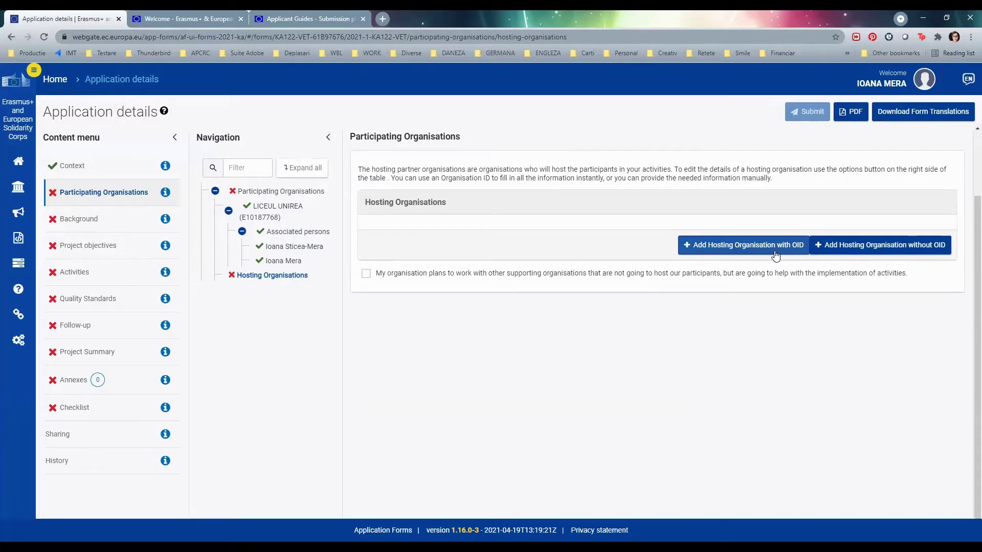
- Add PELUQUERÍA Y BELLEZA ALGAR, Spain, by OID, then begin a hosting organisation without OID
click(749, 251)
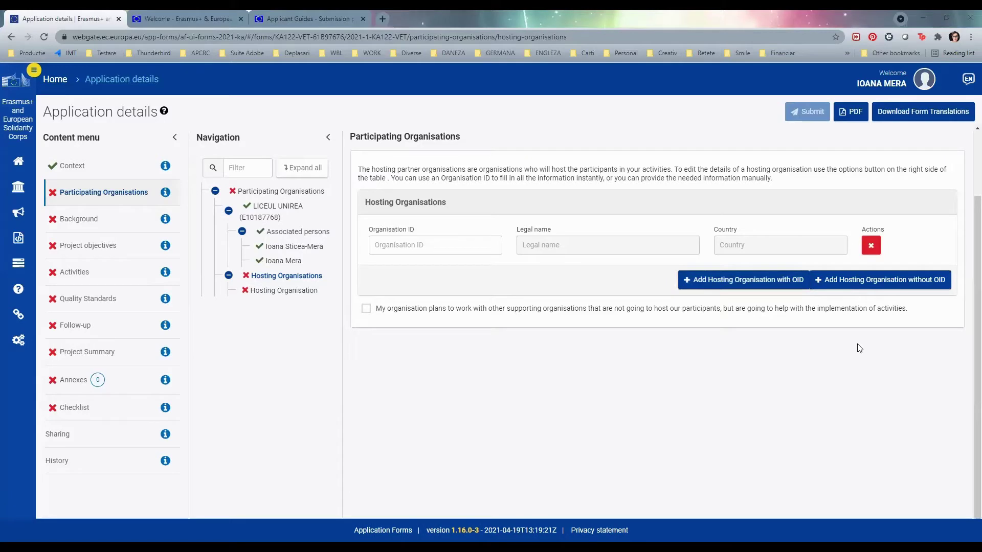
click(454, 246)
text(E10153624)
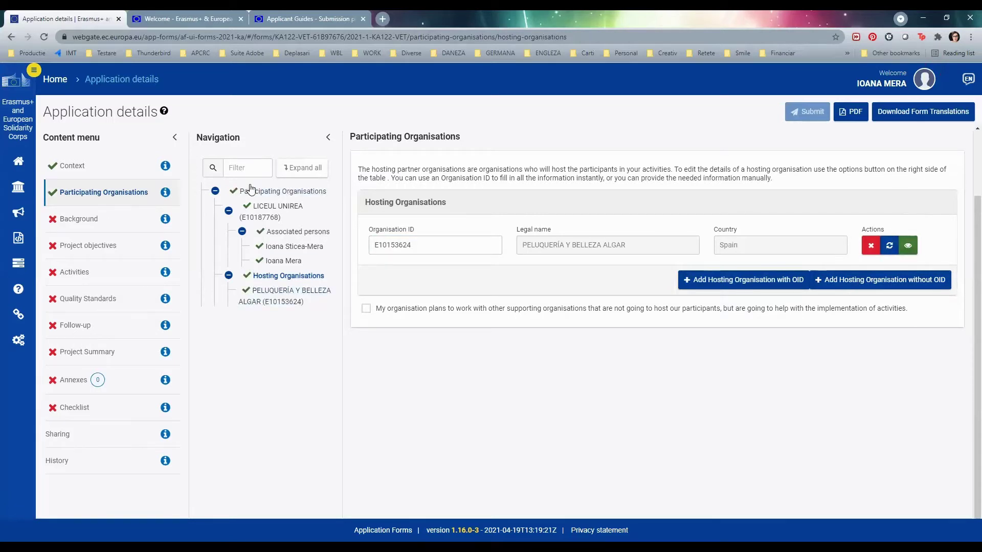
click(865, 286)
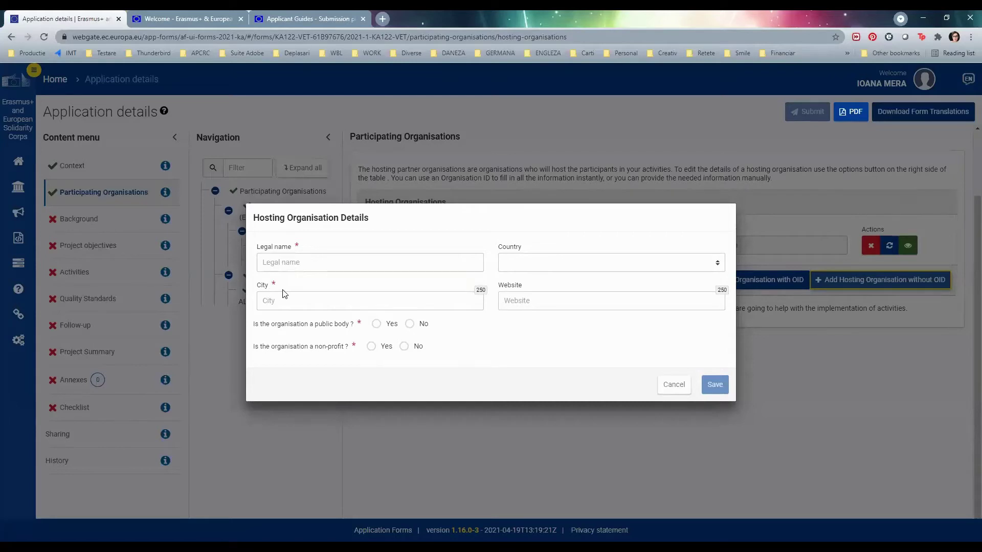
- Save hosting organisation 'Nume' (Oras, Basse-Normandie, France) with Yes for public body and non-profit
click(309, 265)
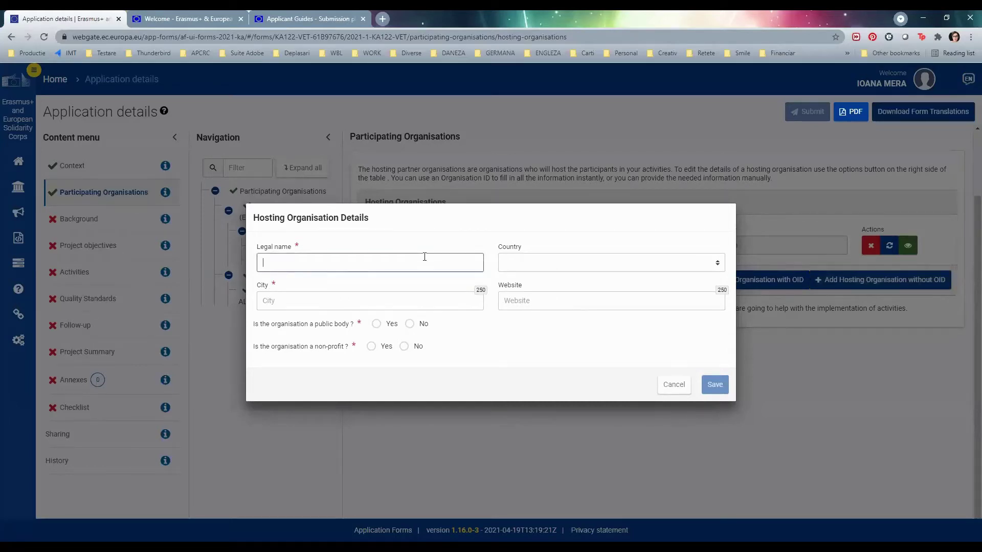
key(Tab)
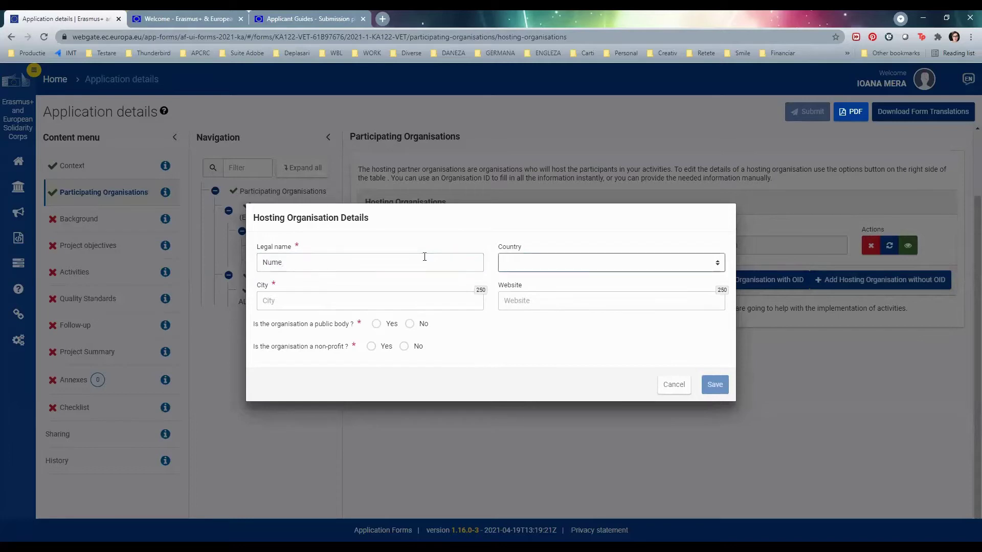
text(fr)
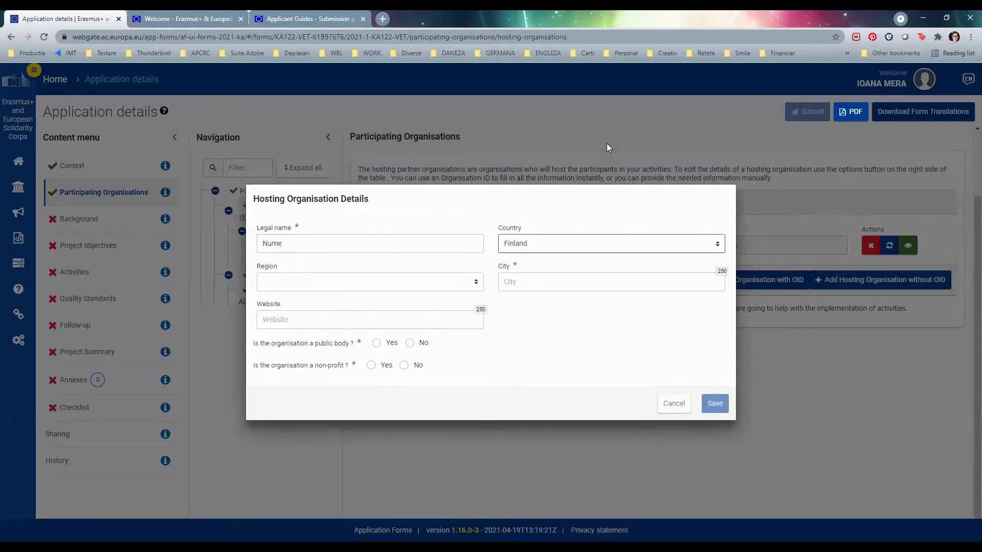
click(365, 284)
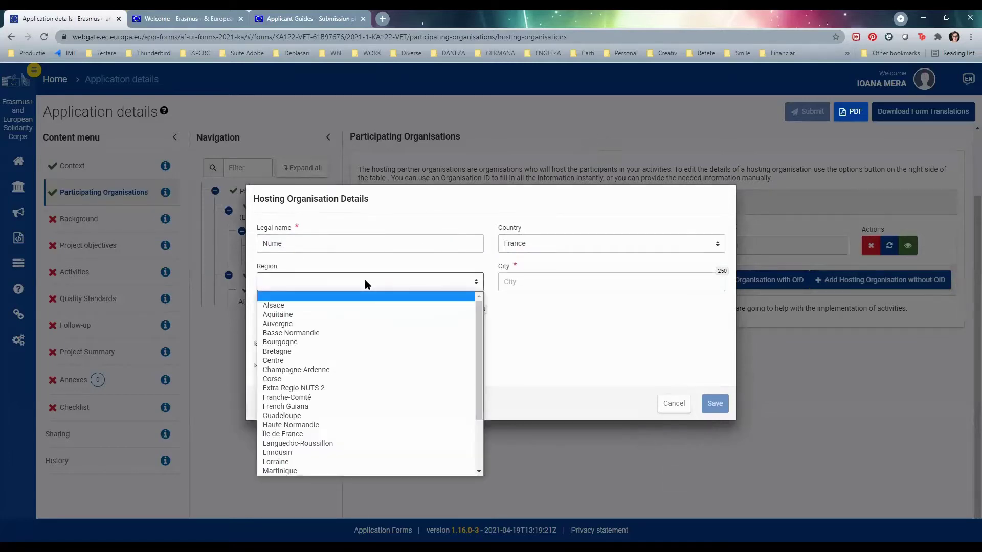
click(363, 333)
click(578, 279)
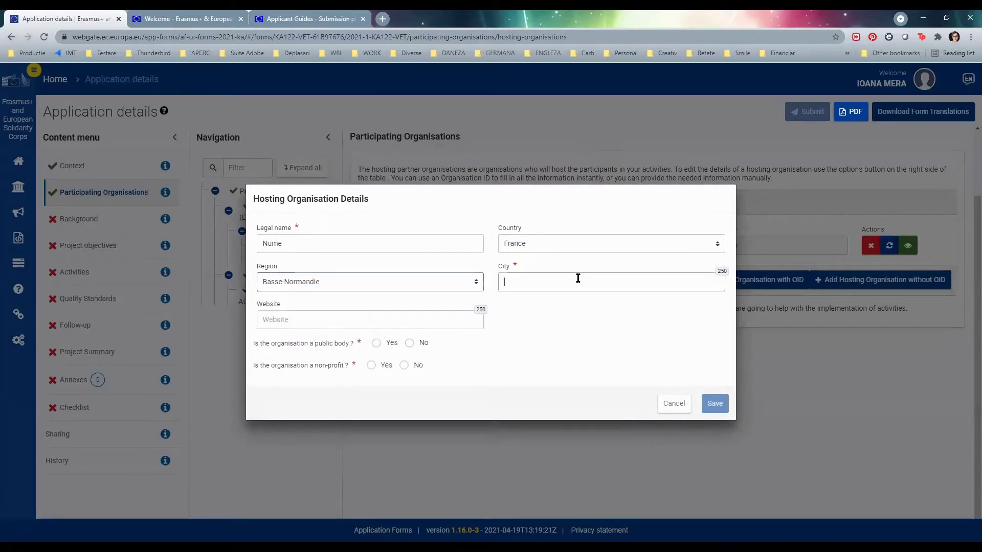
text(Oras)
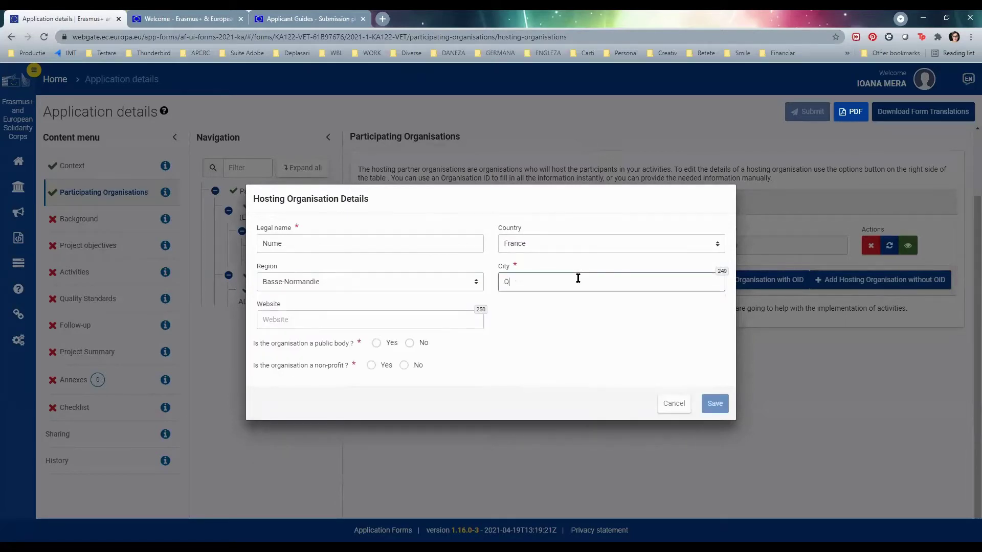
click(376, 321)
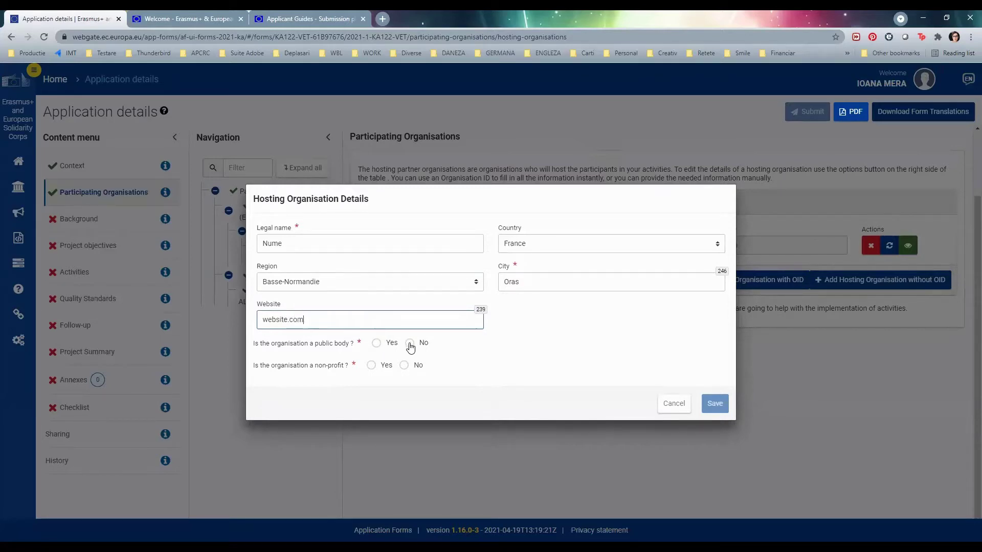
click(376, 343)
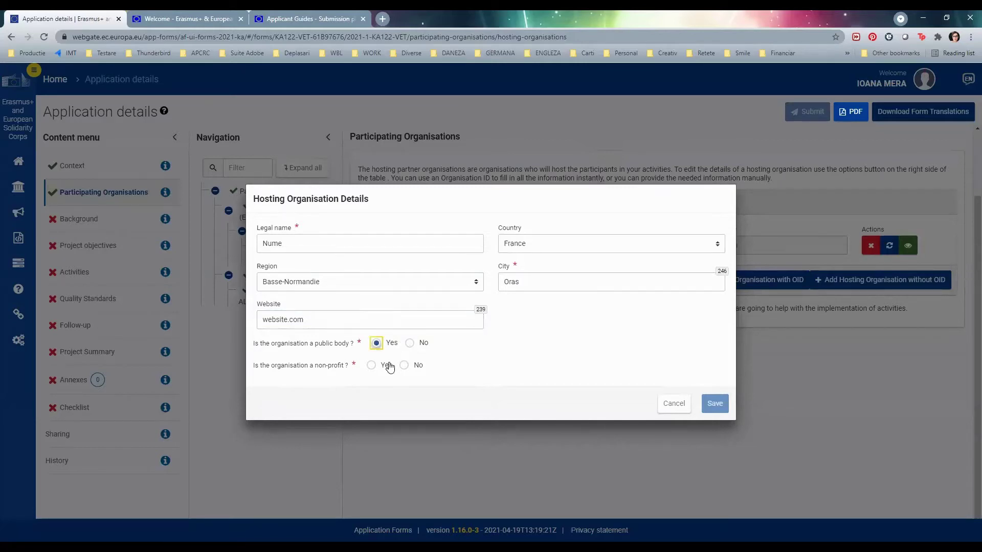
click(371, 366)
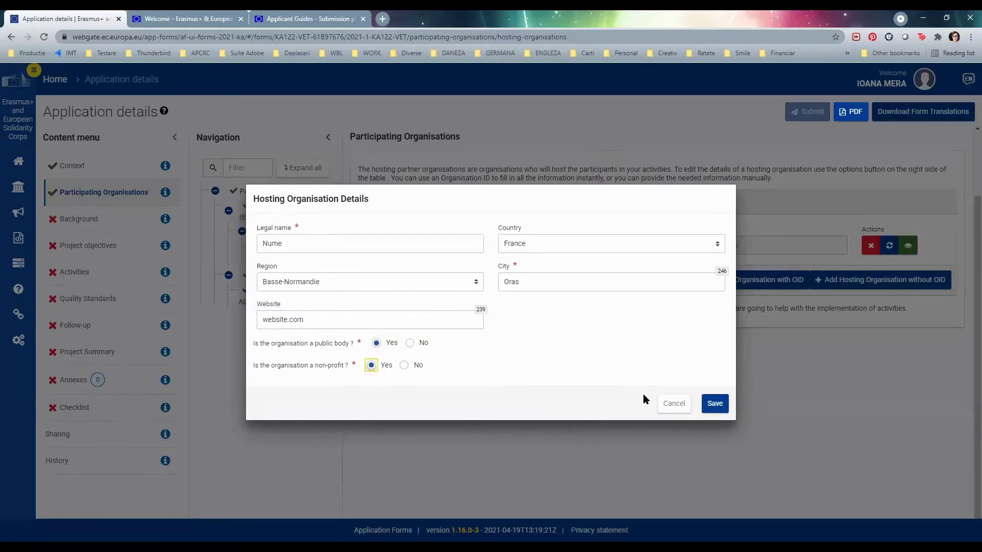
click(715, 409)
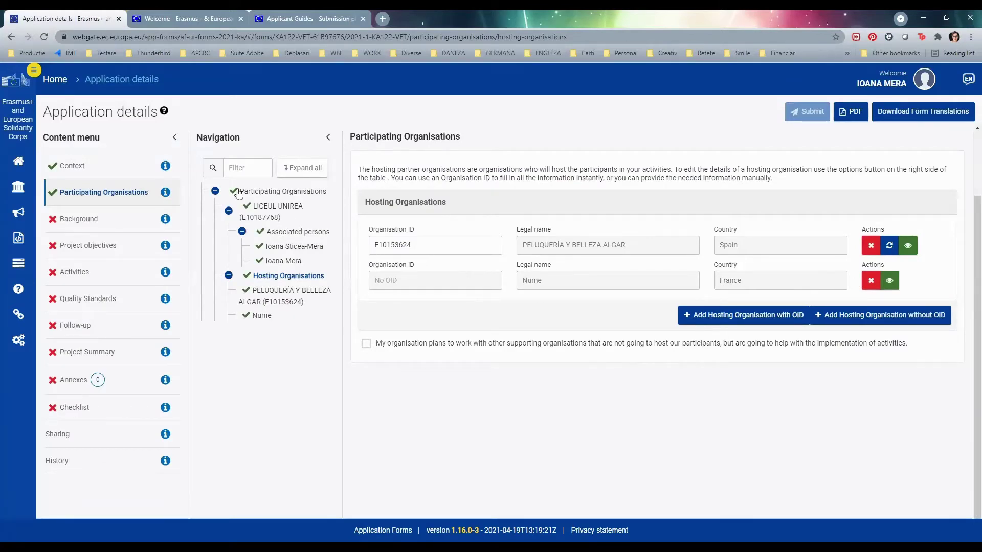
- Check the LICEUL UNIREA and PELUQUERÍA Y BELLEZA ALGAR details, then go to Background
click(268, 211)
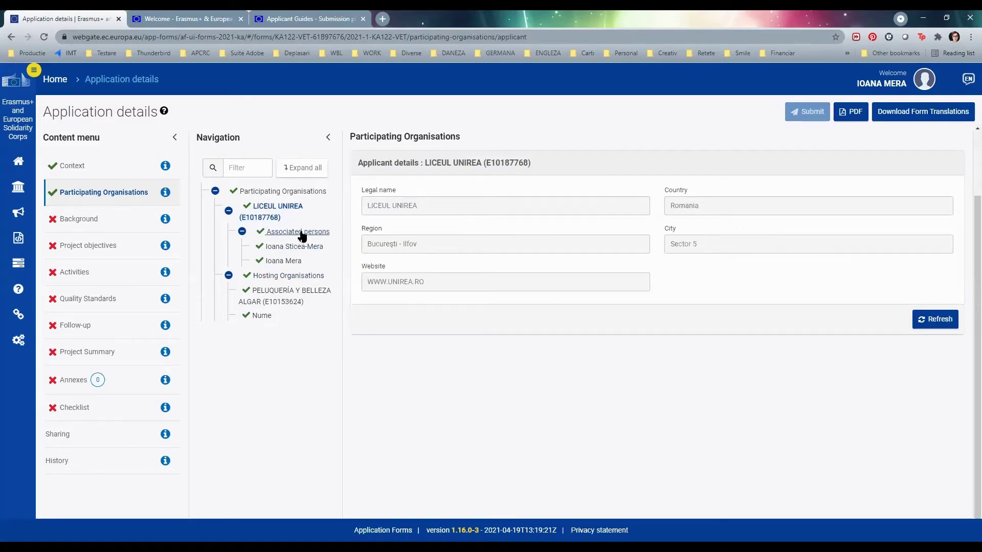
click(308, 278)
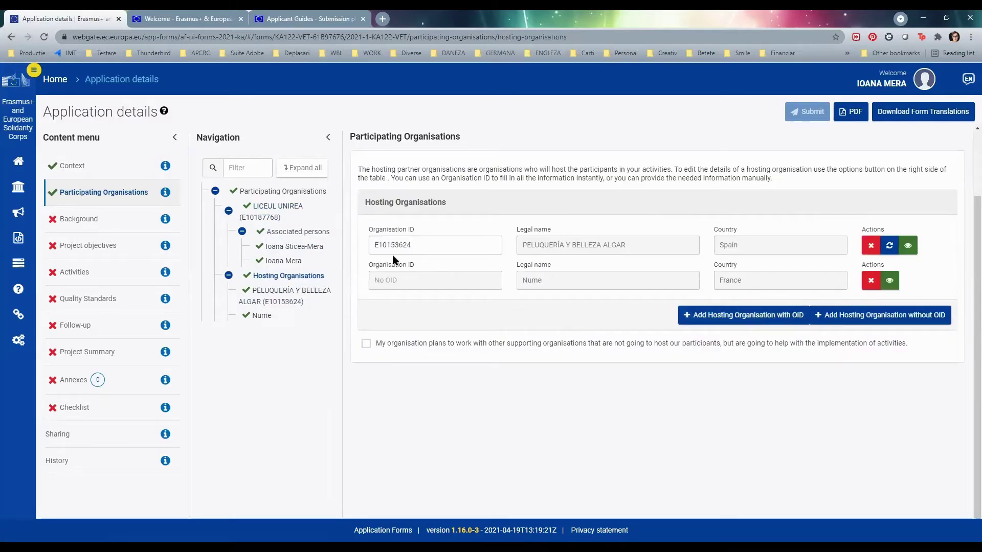
click(271, 304)
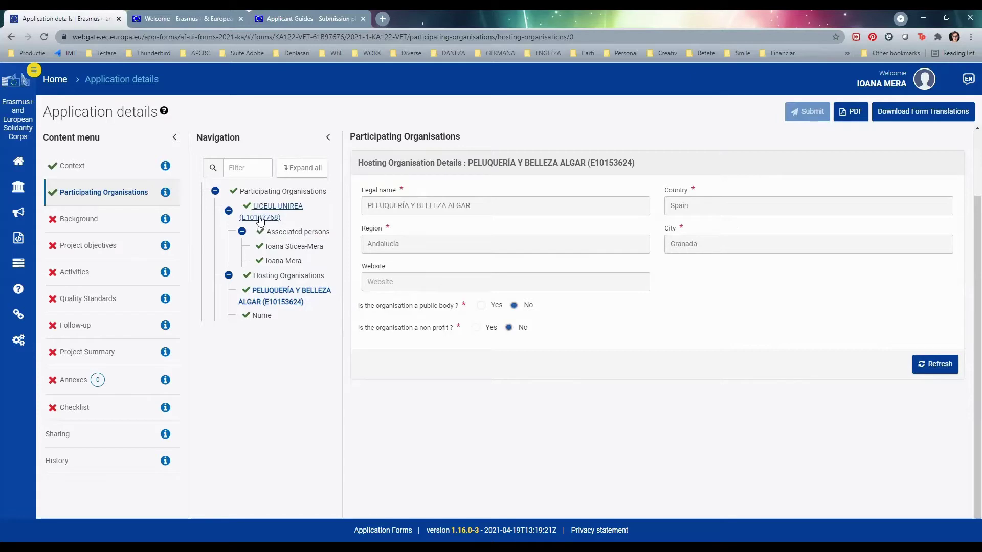
click(266, 219)
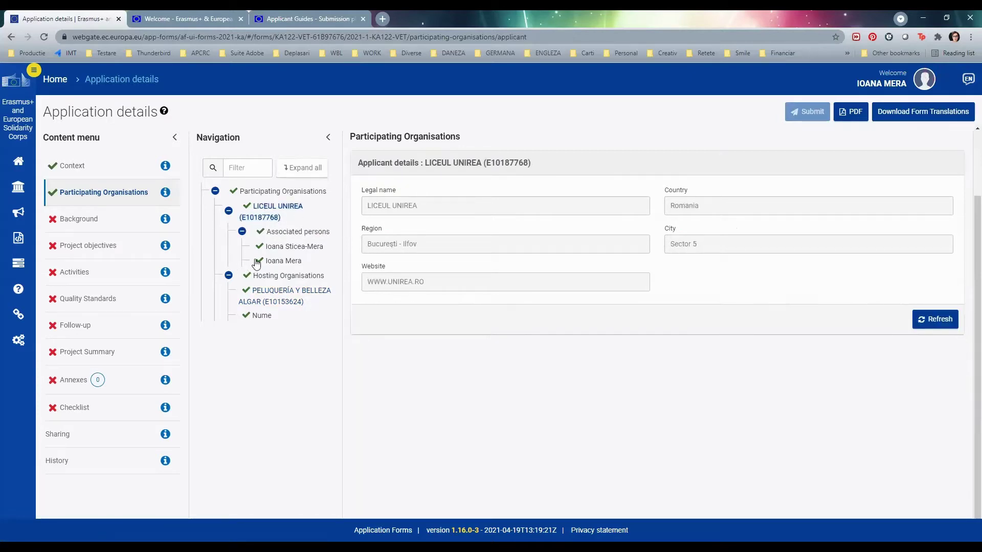
click(86, 220)
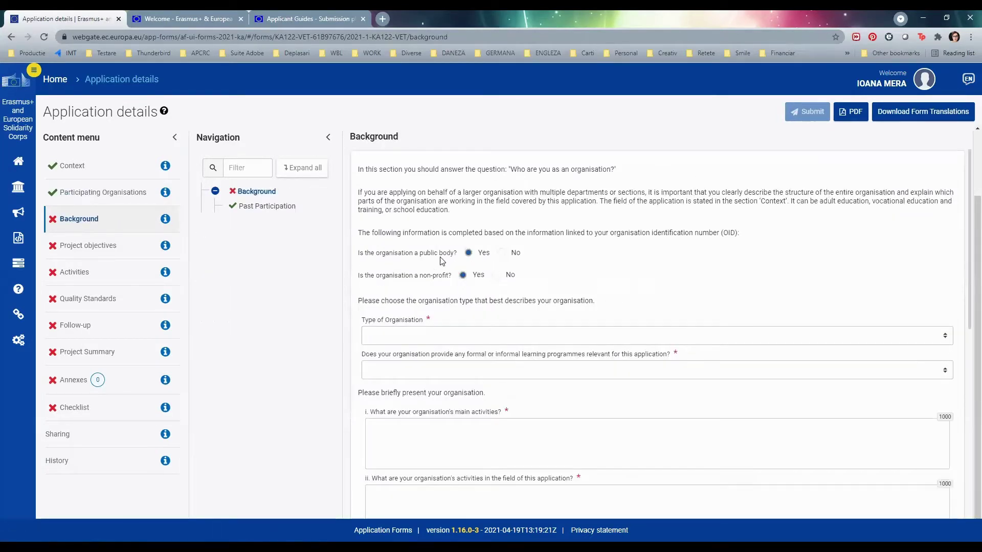
- Mark the applicant as non-profit, with type Vocational Training (secondary level) school
click(462, 275)
click(517, 336)
scroll(557, 440, down, 1)
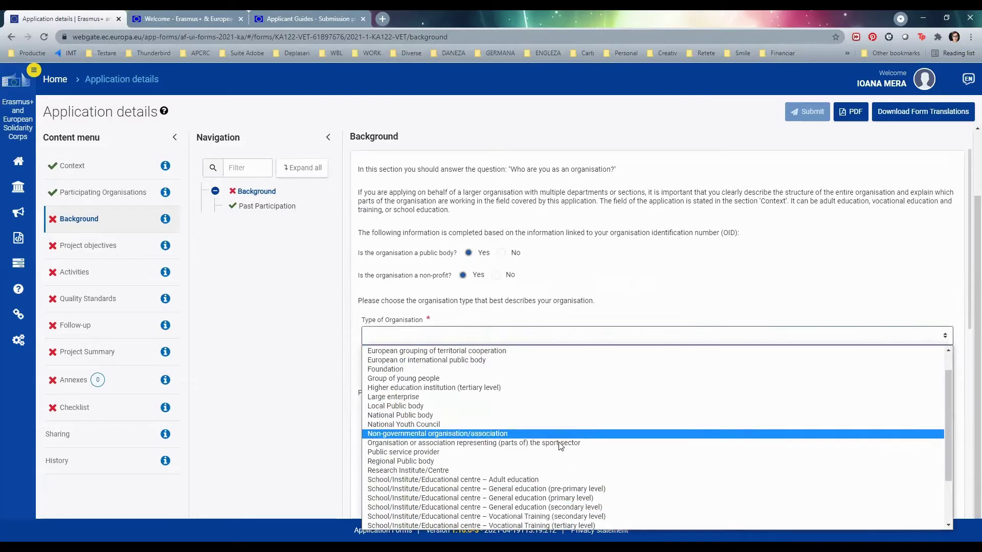
scroll(558, 447, down, 3)
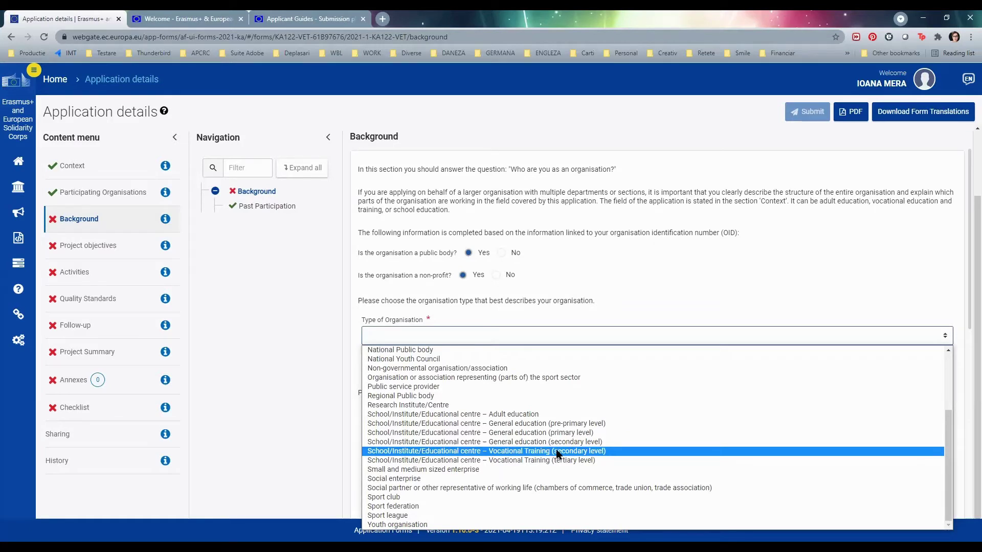
click(559, 452)
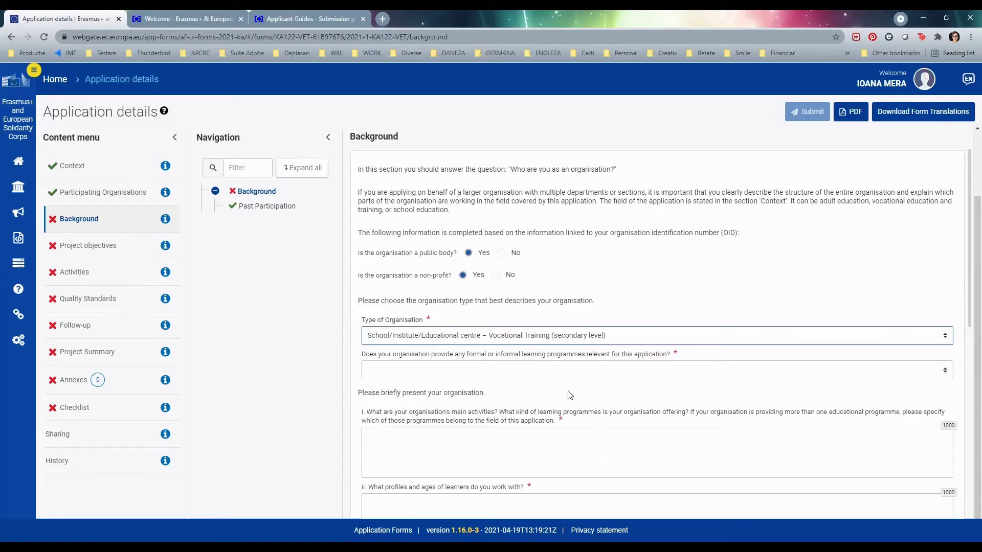
- Answer Yes to offering learning programmes relevant to this application
click(821, 375)
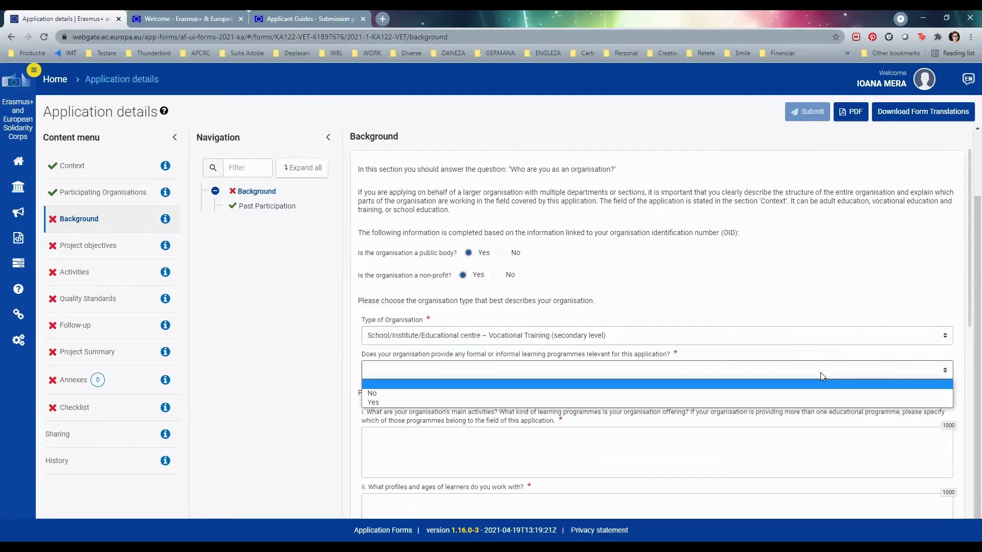
click(801, 395)
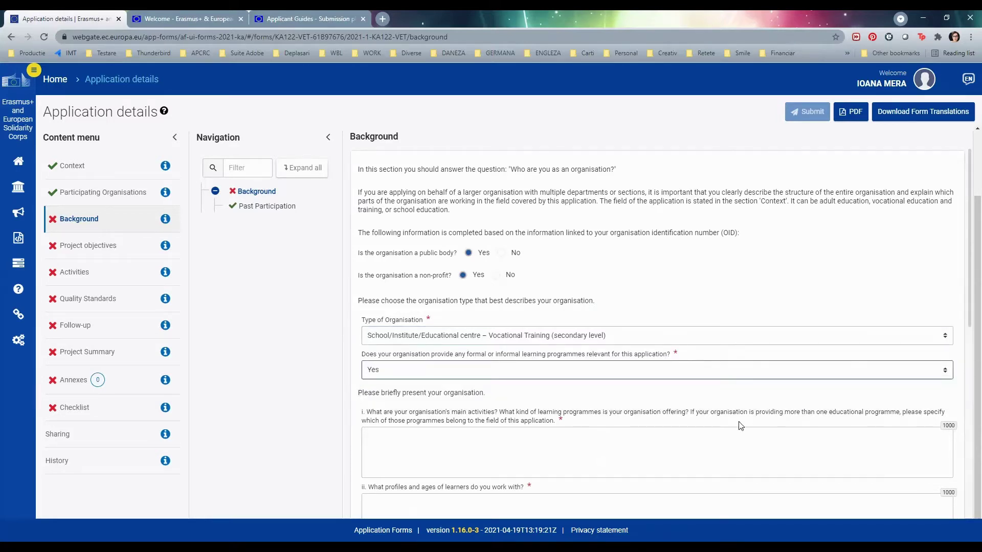
click(538, 448)
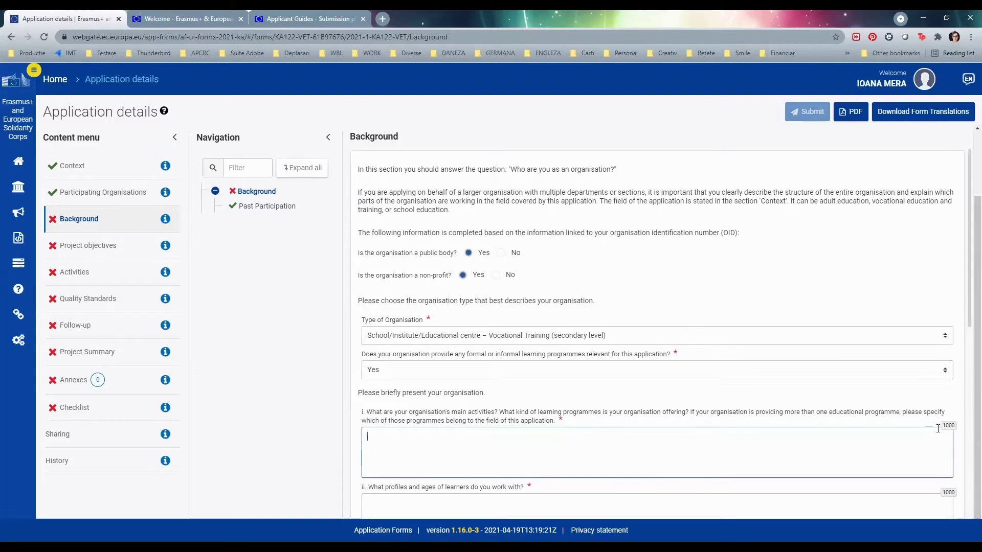
- Enter placeholder 'b' for the main activities and learner profiles answers
text(b)
scroll(767, 406, down, 2)
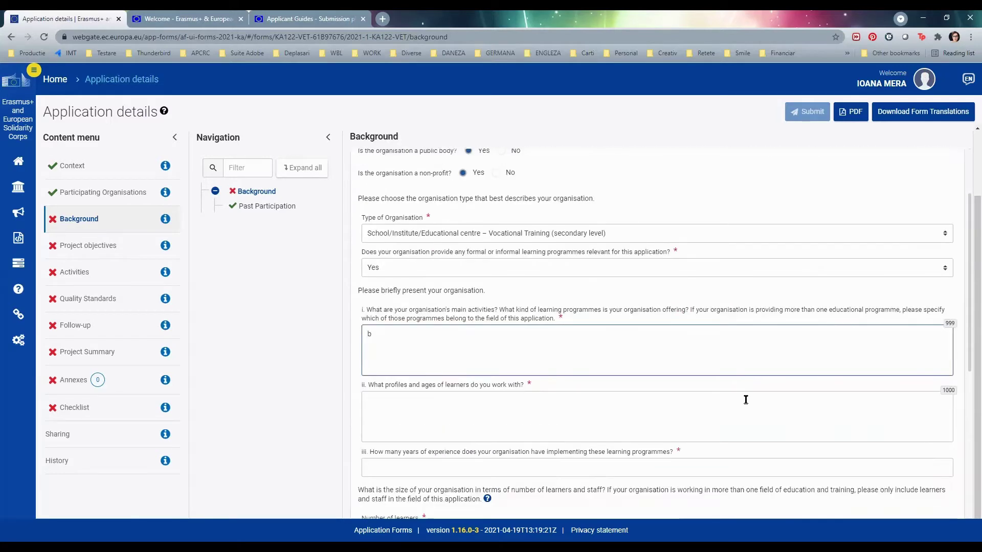
click(703, 419)
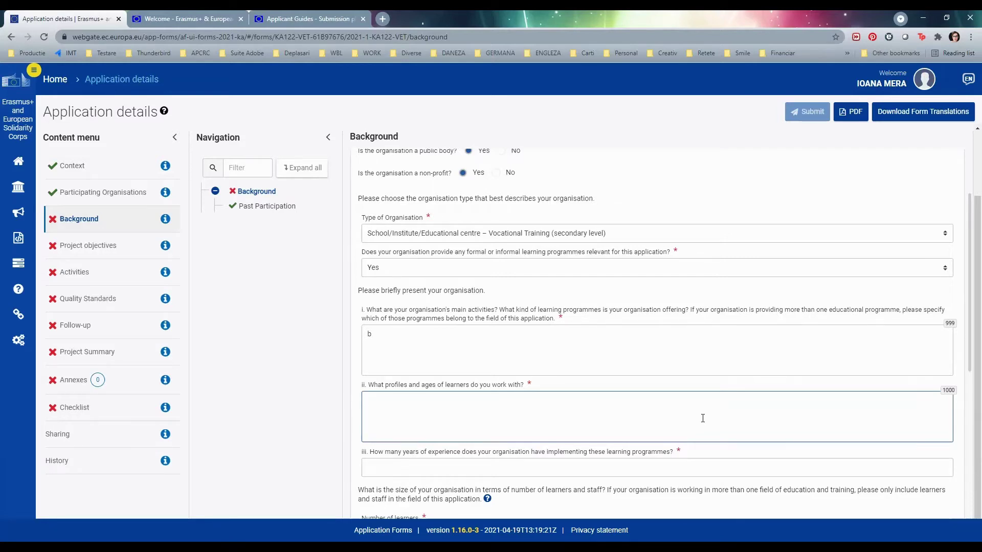
text(b)
scroll(617, 367, down, 3)
- Enter 10 years' experience, 200 learners and 20 teaching staff
click(616, 310)
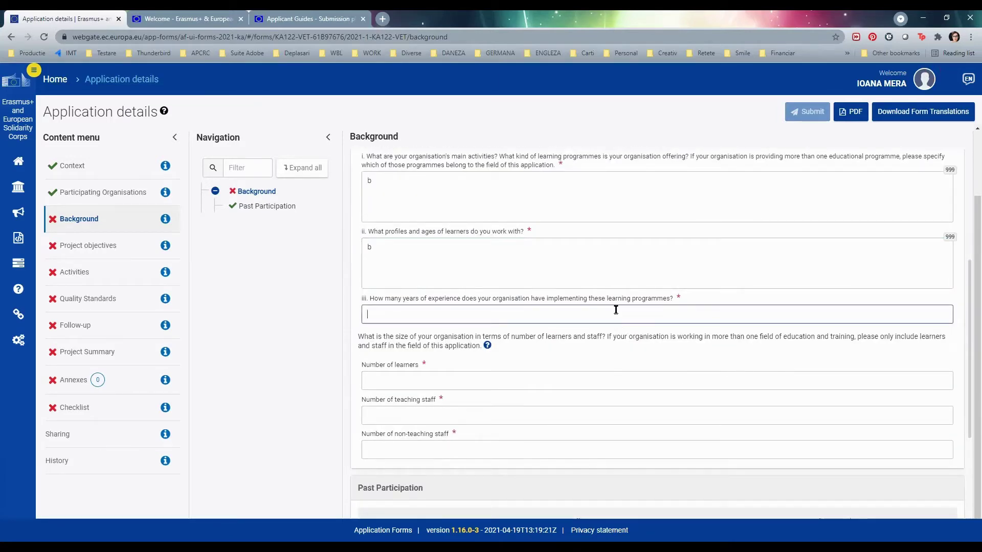
text(10)
click(544, 378)
text(200)
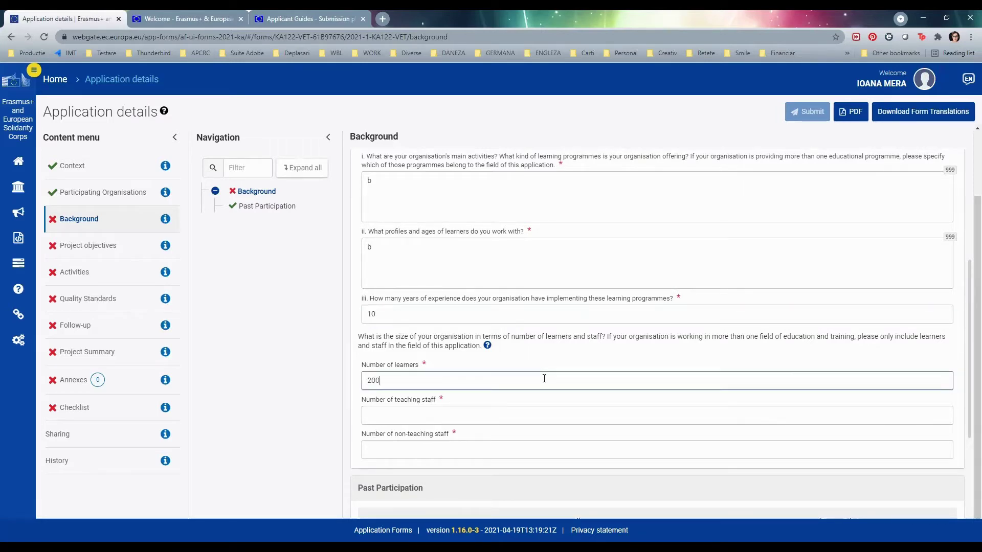
click(476, 418)
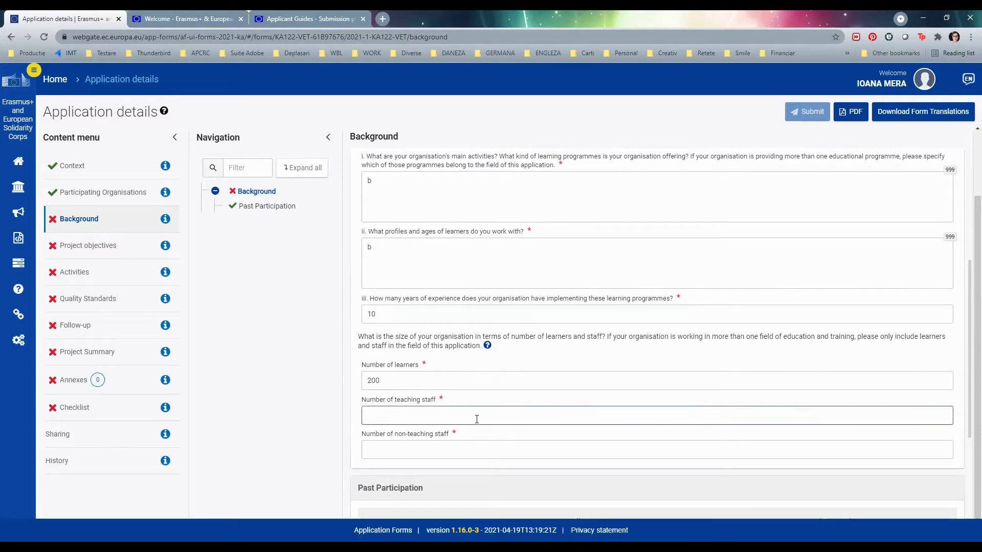
text(20)
click(414, 450)
- Record 2 non-teaching staff and add the past-participation comment 'www'
text(2)
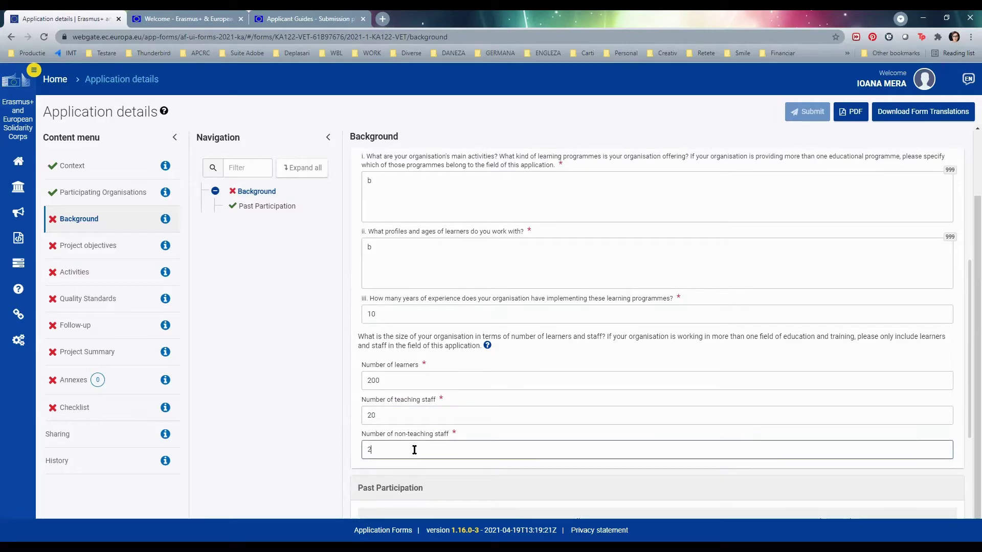
scroll(511, 424, down, 1)
scroll(516, 417, down, 2)
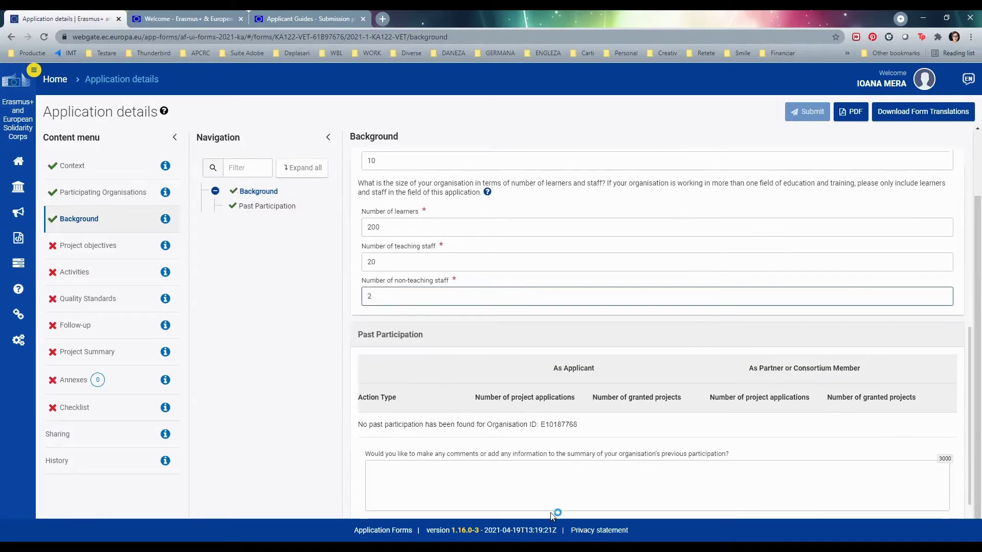
click(538, 480)
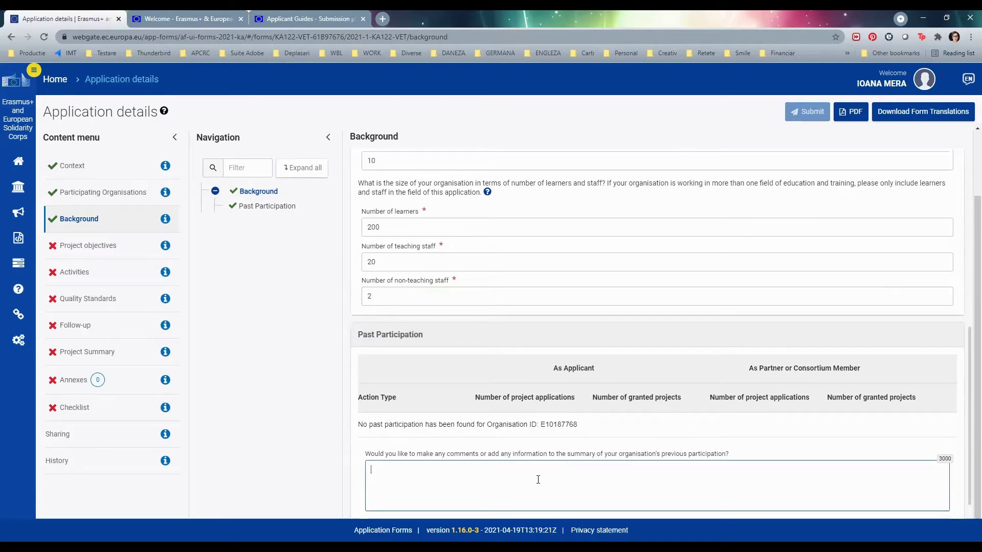
click(538, 479)
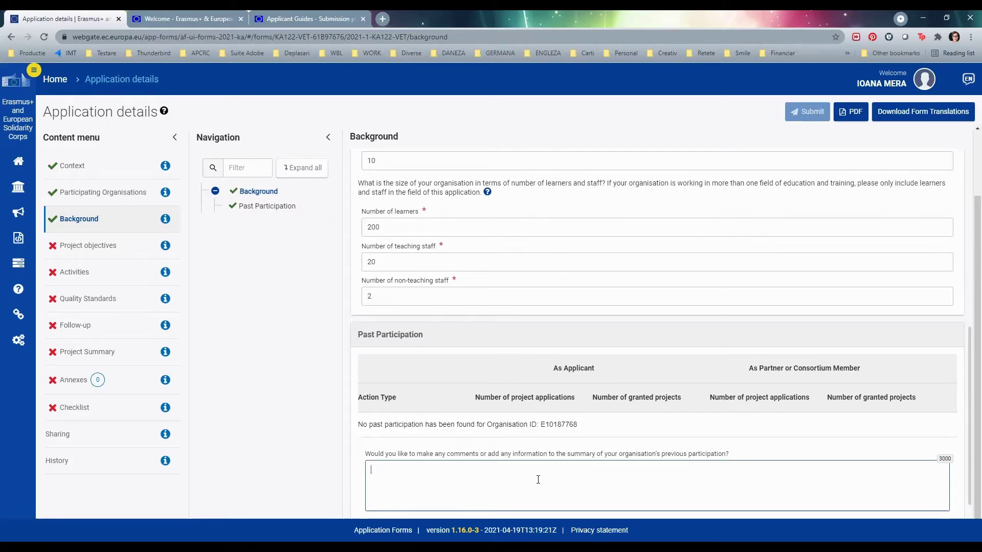
text(www)
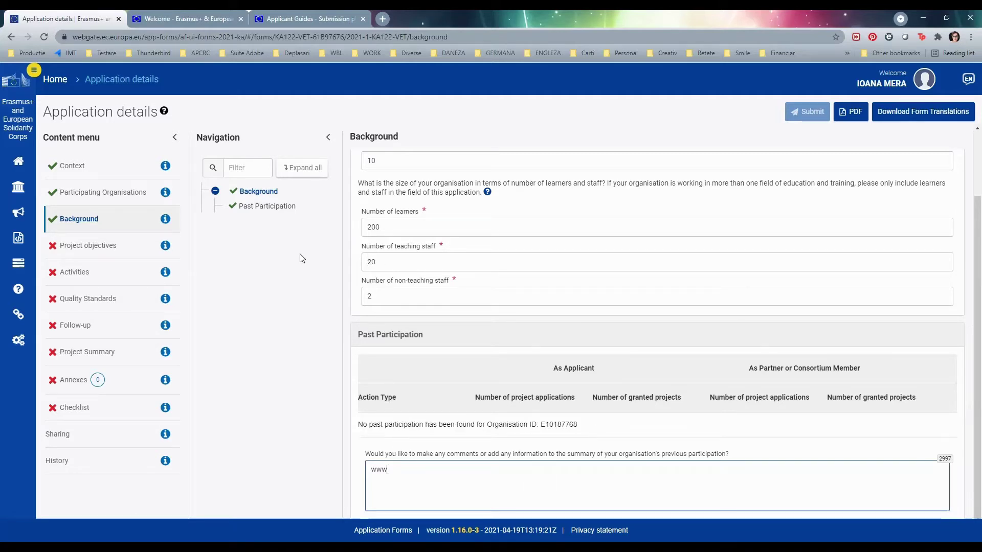
- Go to Project objectives and begin the needs and challenges answer
click(110, 247)
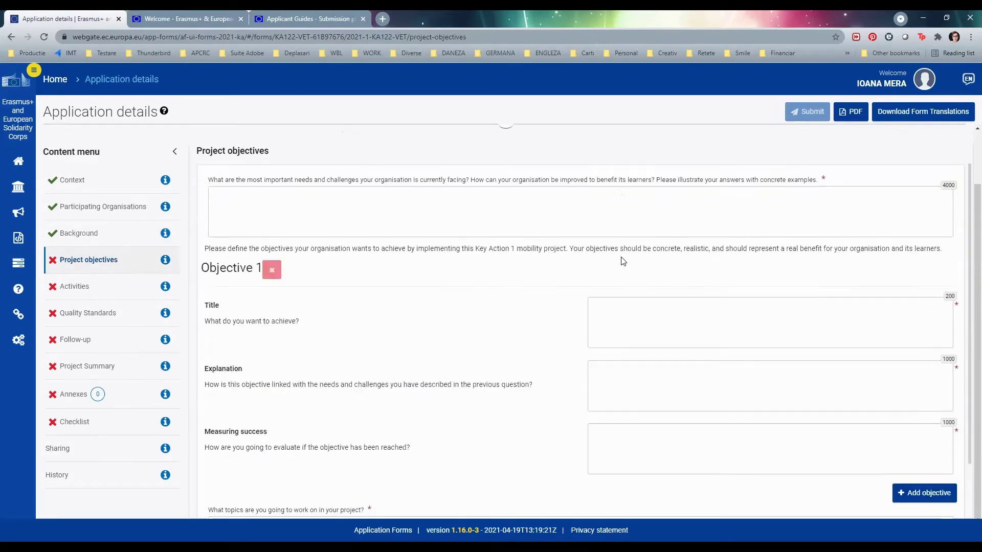
click(527, 266)
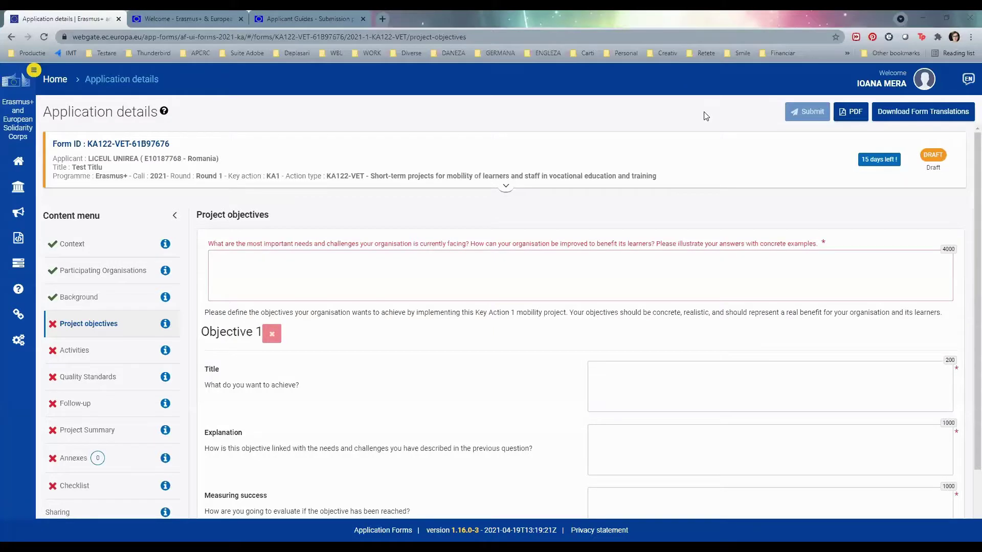
- Answer the needs question with 'www' and fill Objective 1's title, explanation and success measure with 'v'
click(755, 287)
text(www)
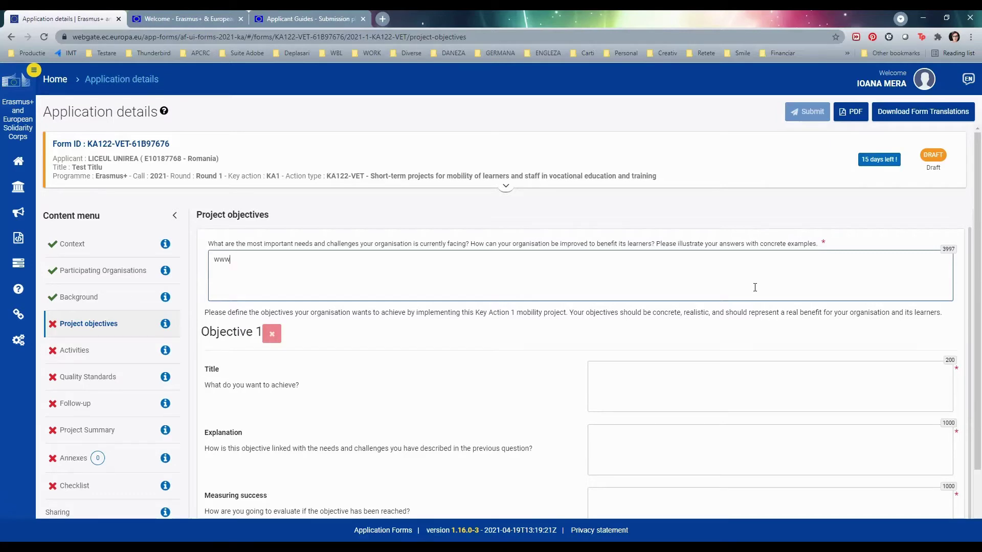
click(644, 386)
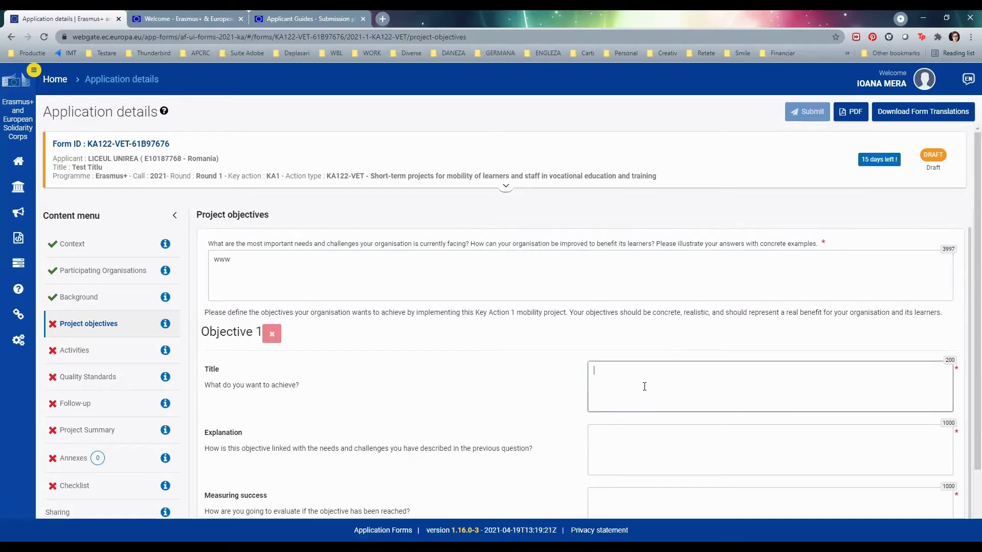
text(v)
click(639, 446)
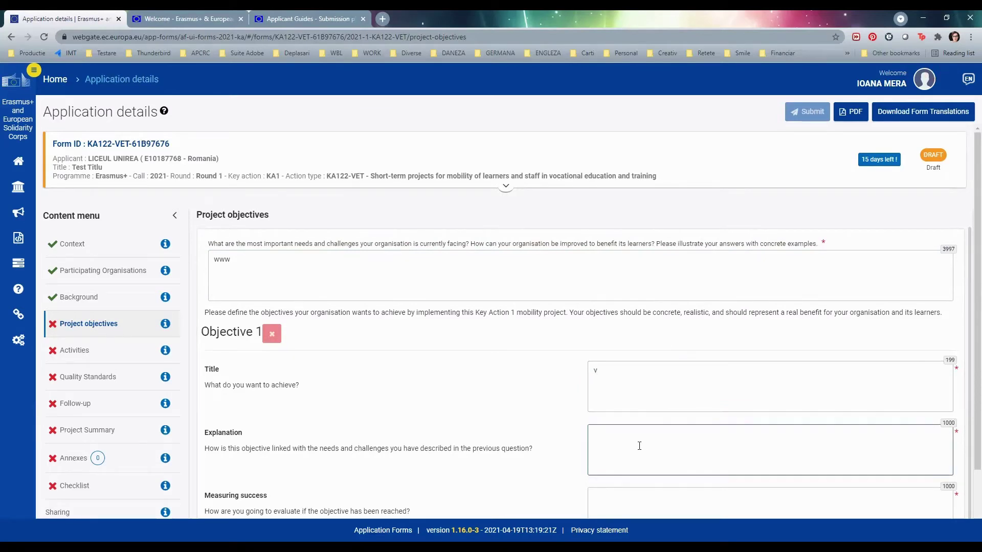
text(v)
scroll(630, 426, down, 1)
click(637, 466)
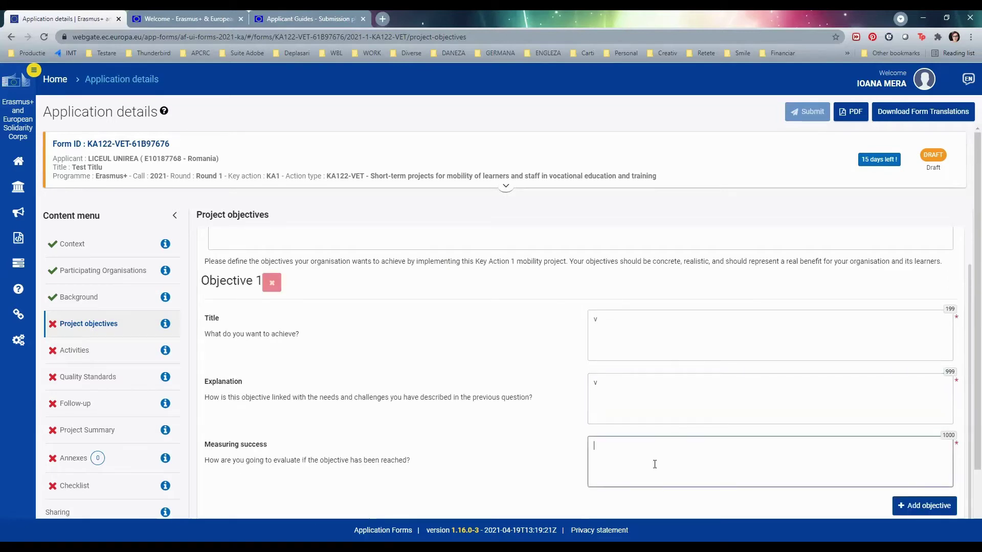
text(v)
scroll(655, 441, down, 1)
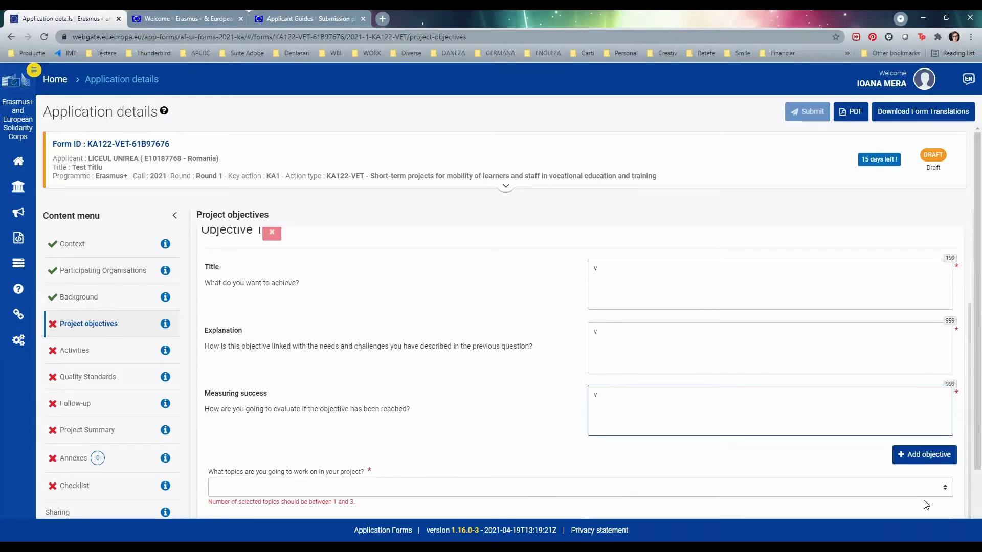
- Add Objective 2 with 'v' as its title, explanation and measuring success
click(912, 461)
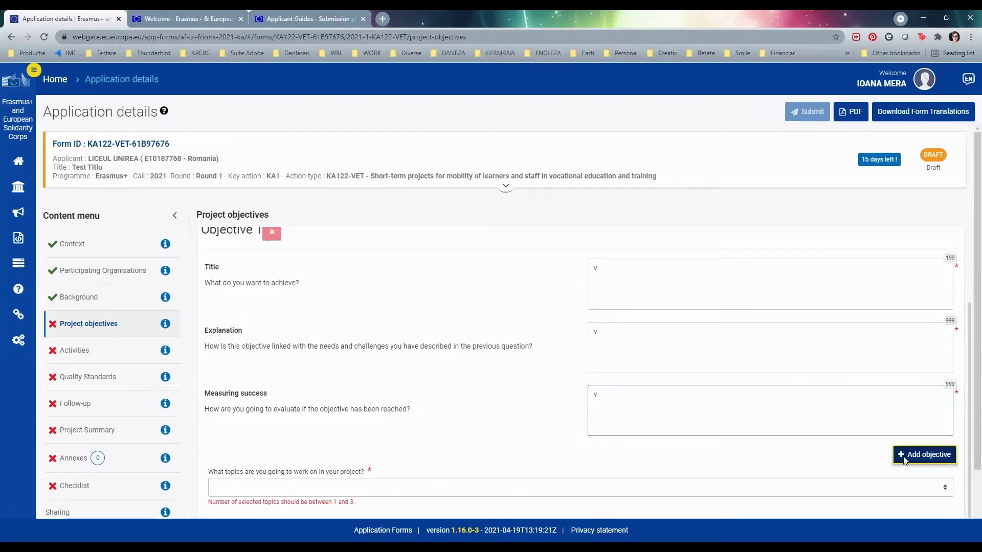
scroll(693, 387, down, 3)
scroll(693, 386, down, 1)
click(647, 305)
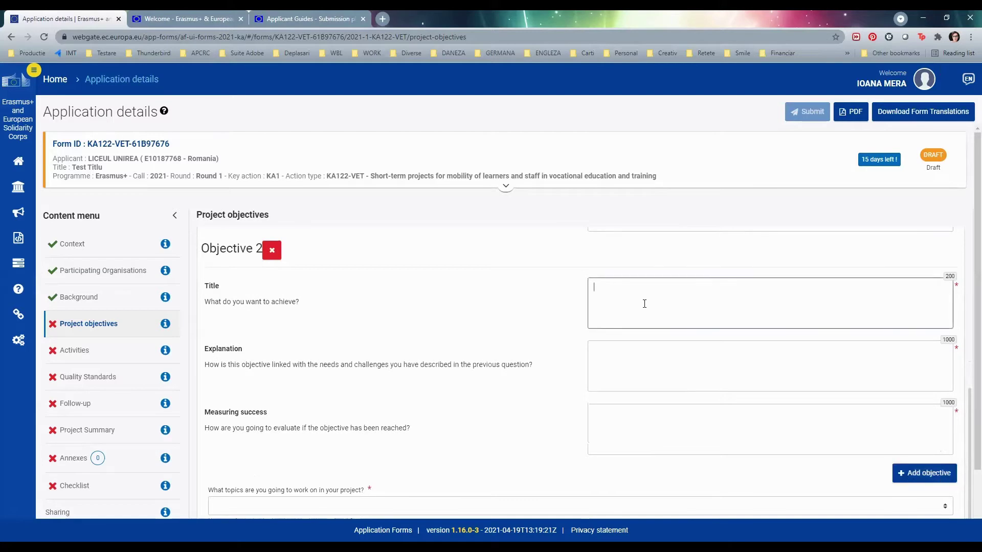
text(v)
click(641, 369)
text(v)
click(640, 421)
text(v)
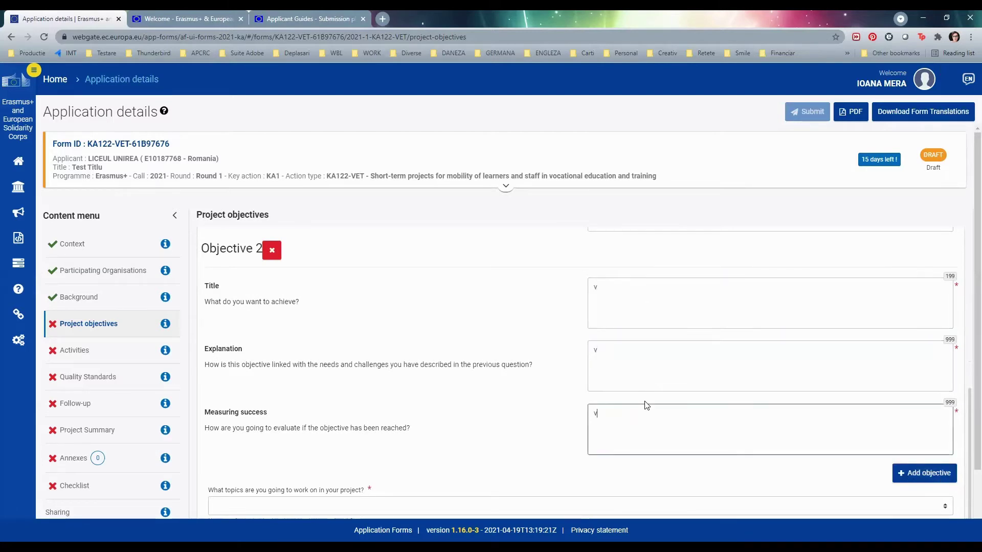
- Set the project topic to Cooperation between educational institutions and business
scroll(639, 403, down, 2)
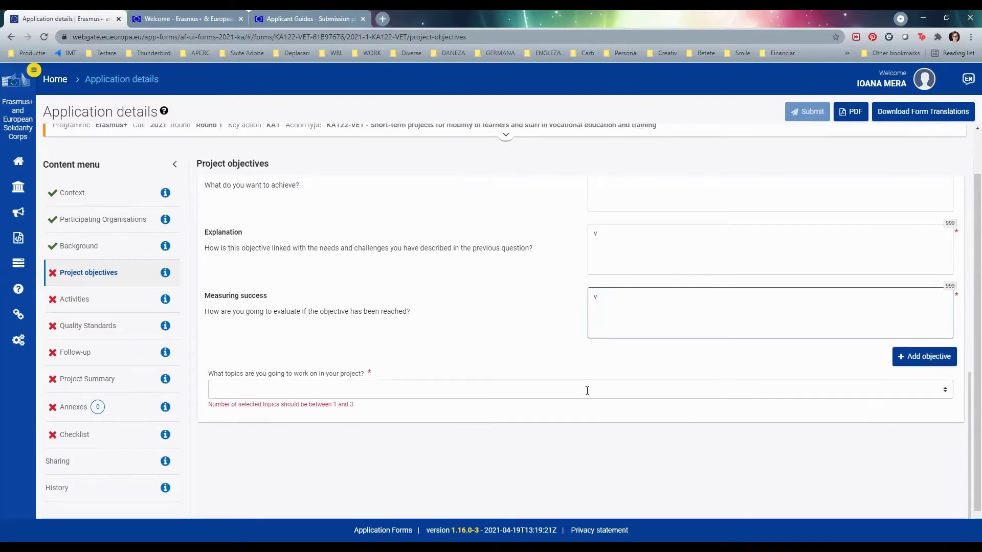
click(587, 391)
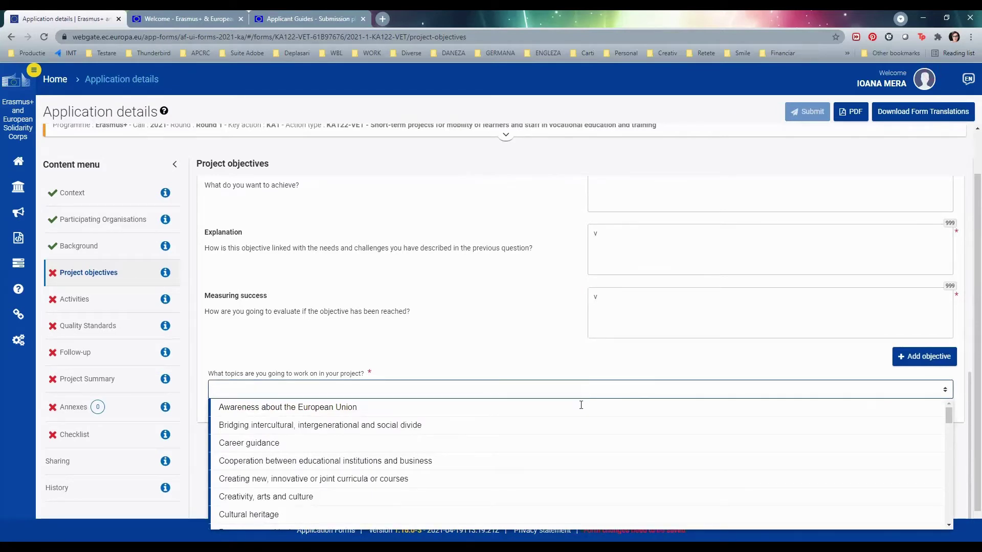
click(532, 465)
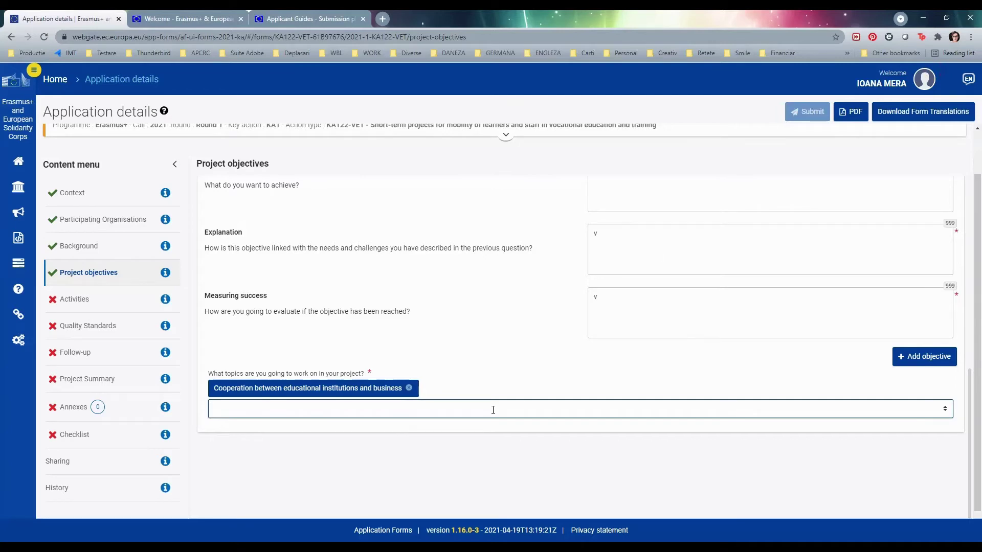
- Look over the Project objectives page, then move to the Activities section
scroll(693, 308, up, 3)
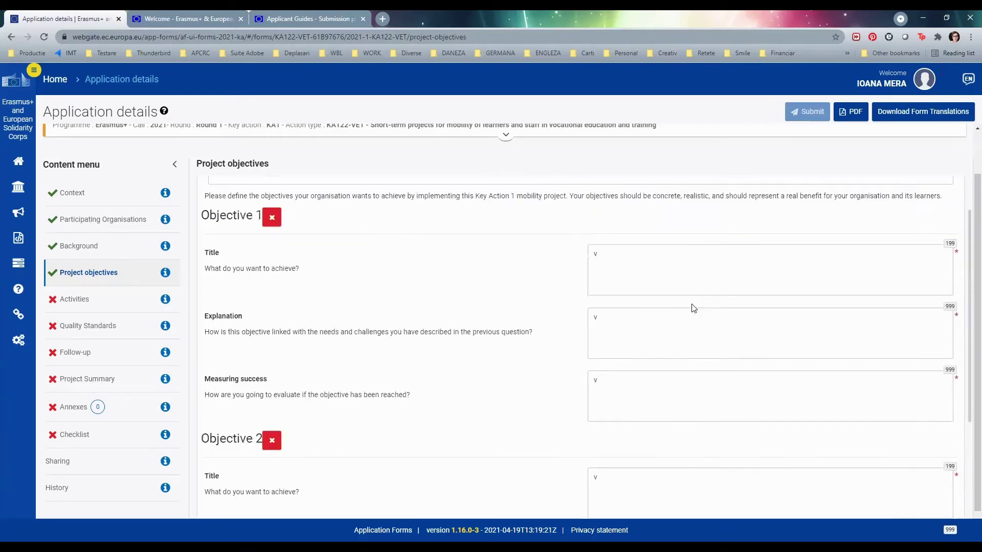
scroll(692, 307, down, 2)
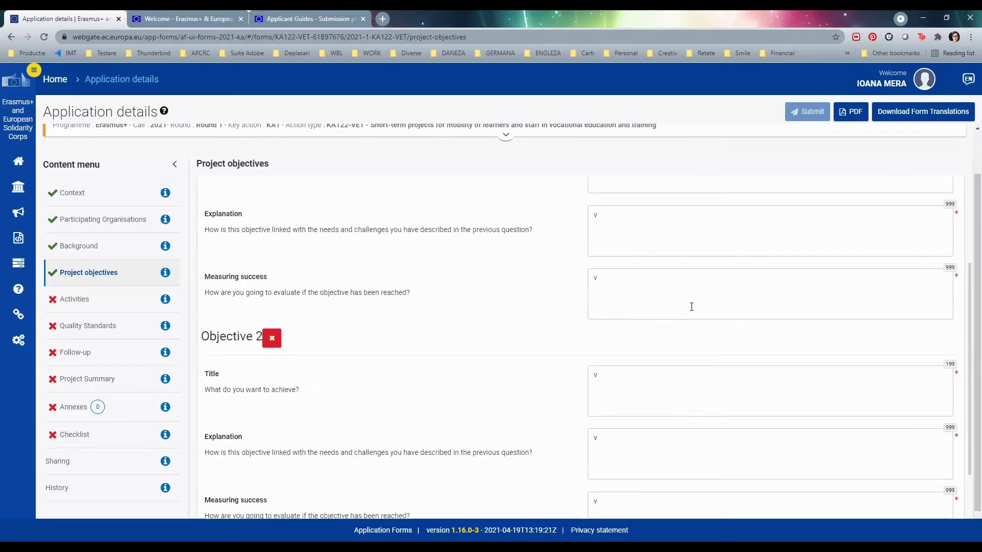
scroll(691, 307, down, 3)
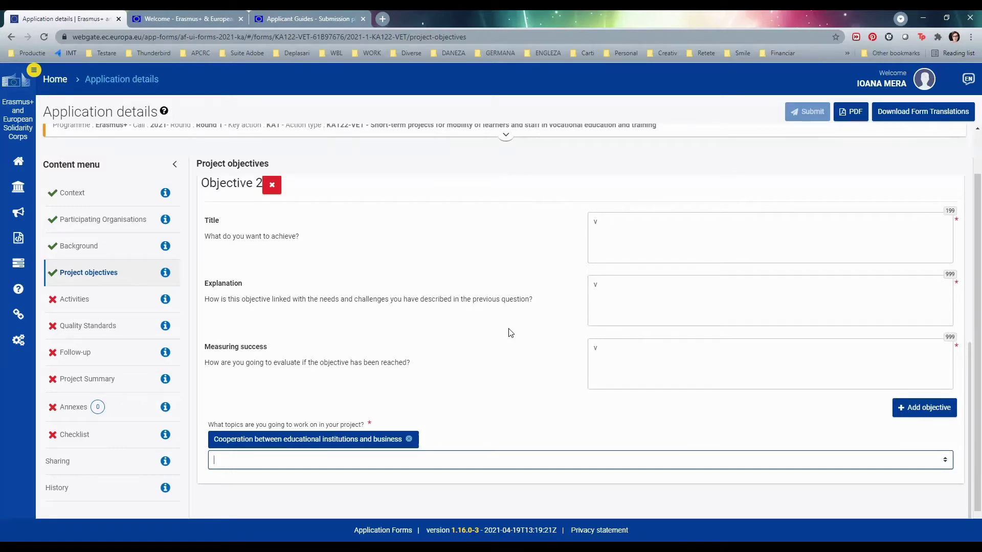
click(136, 307)
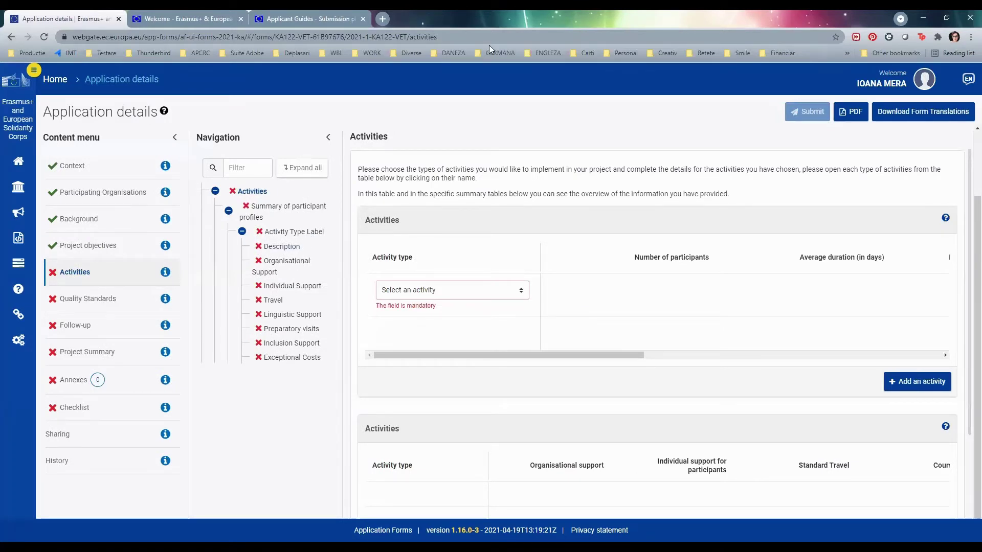
- Choose Short-term learning mobility of VET learners as the activity type and open its page
click(510, 290)
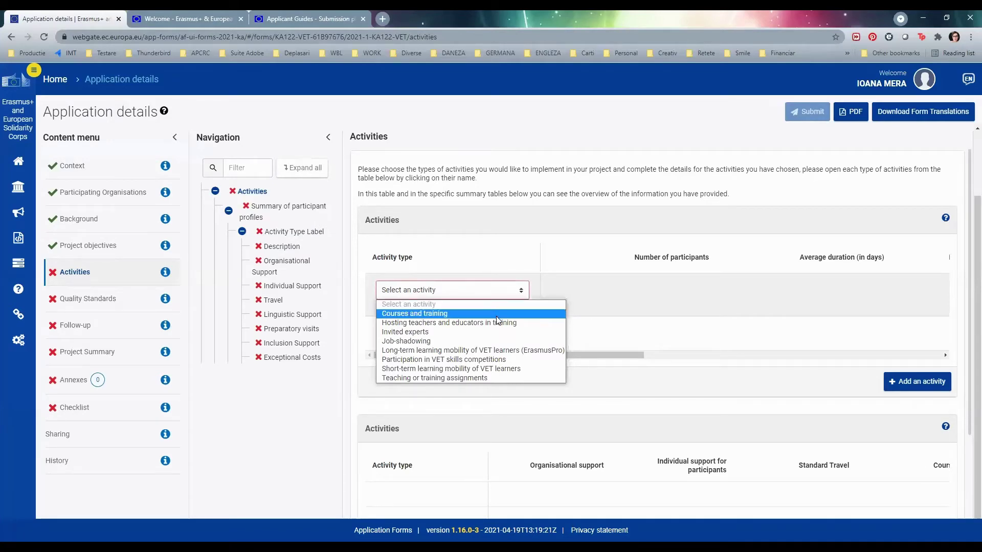
click(504, 368)
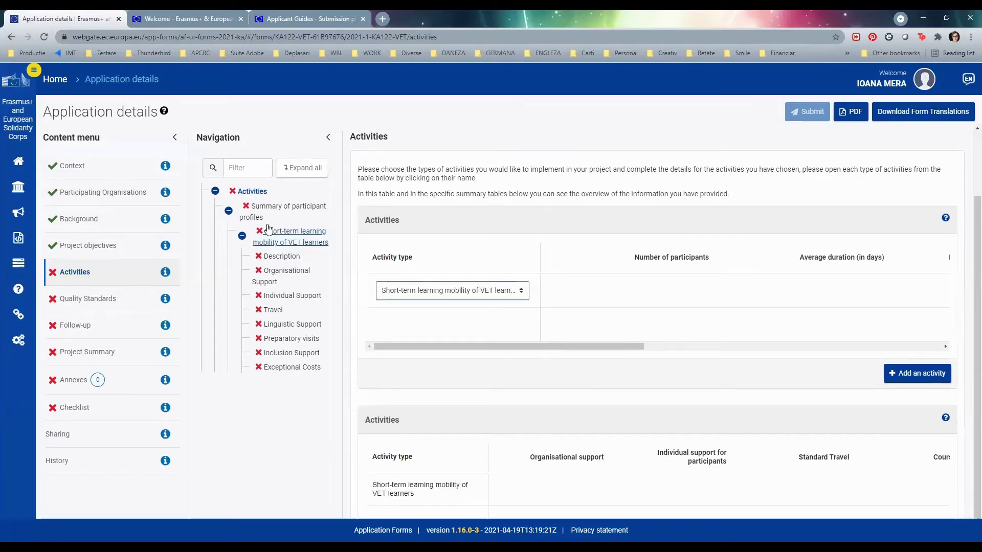
click(296, 238)
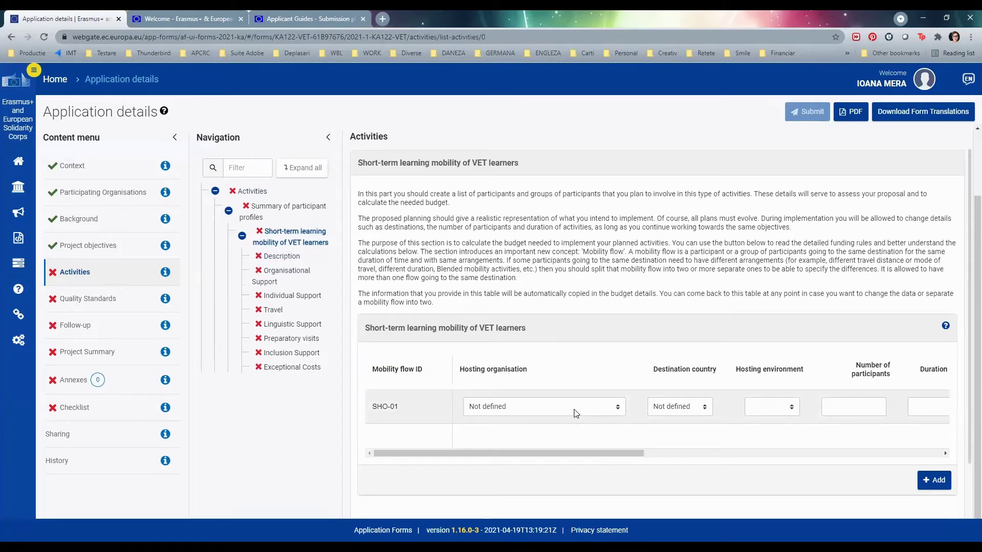
- Set SHO-01's host to PELUQUERÍA Y BELLEZA ALGAR, a VET school, with 20 participants for 19 days
click(576, 413)
click(565, 440)
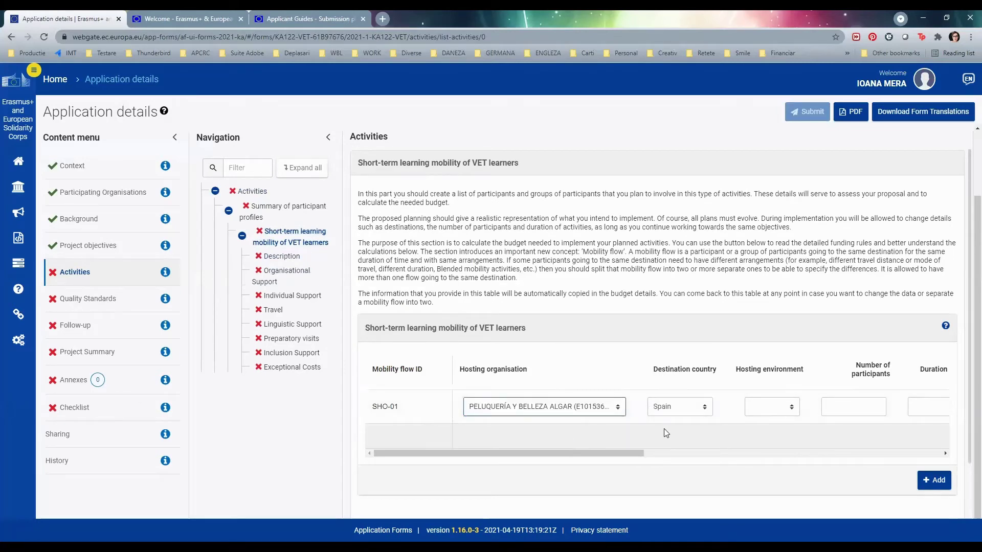
click(781, 409)
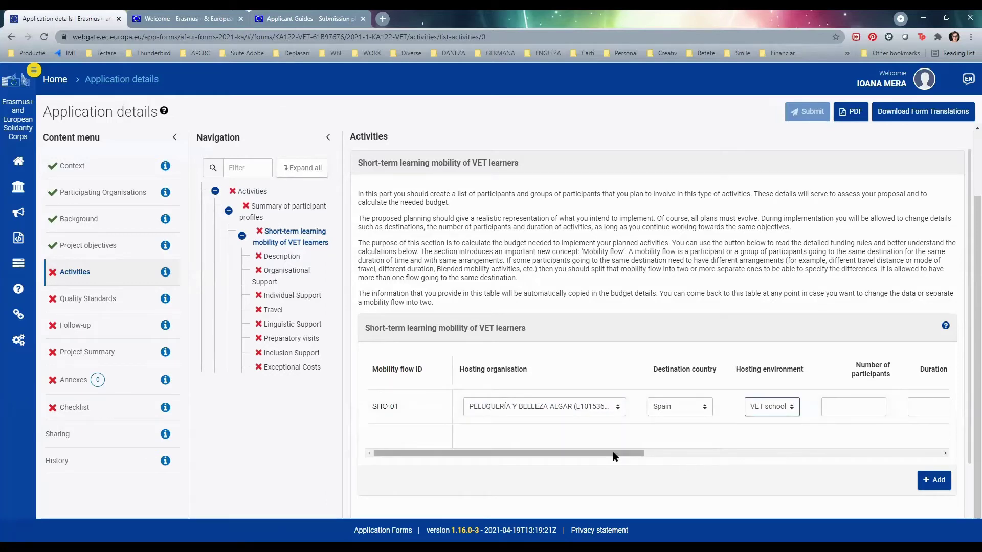
drag(614, 453, 724, 452)
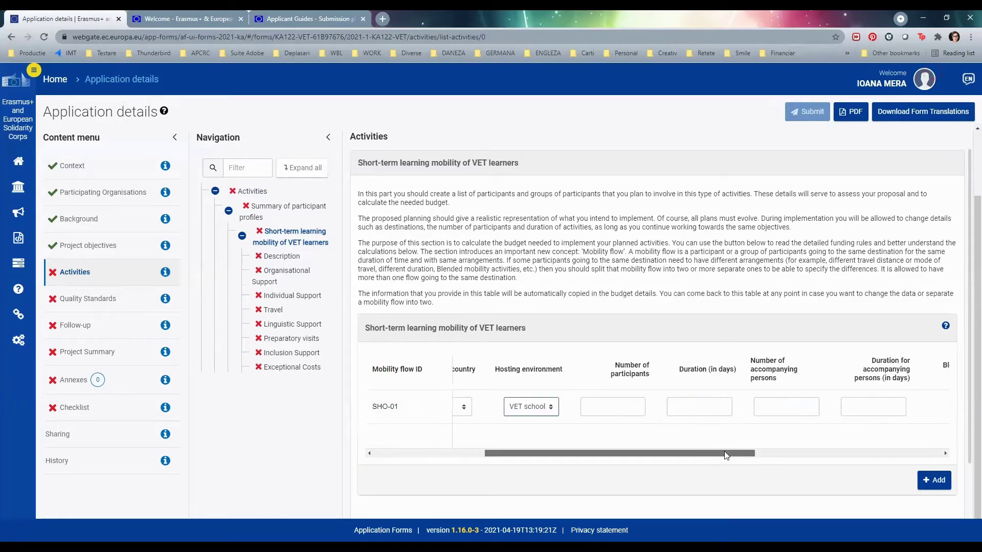
click(593, 409)
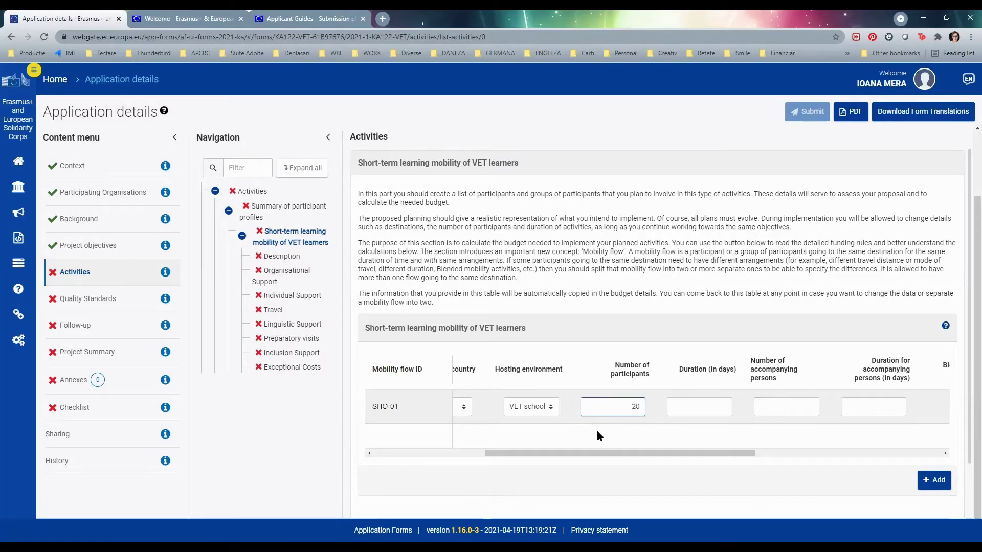
click(714, 406)
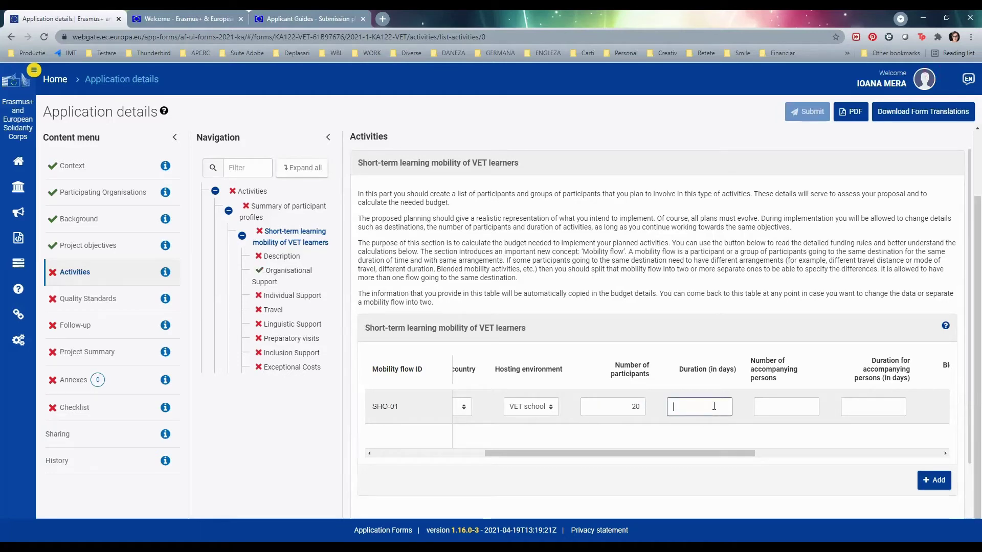
text(1)
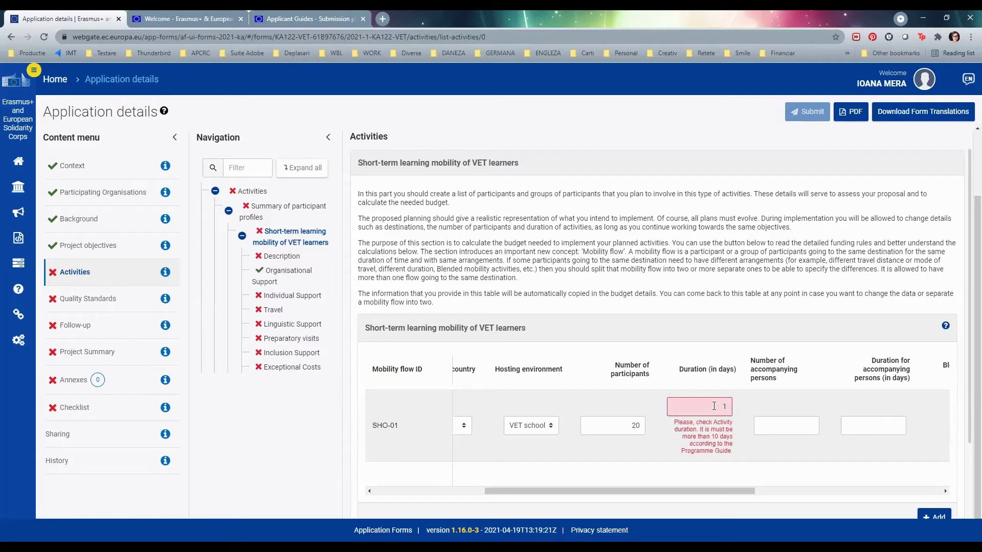
text(9)
key(Tab)
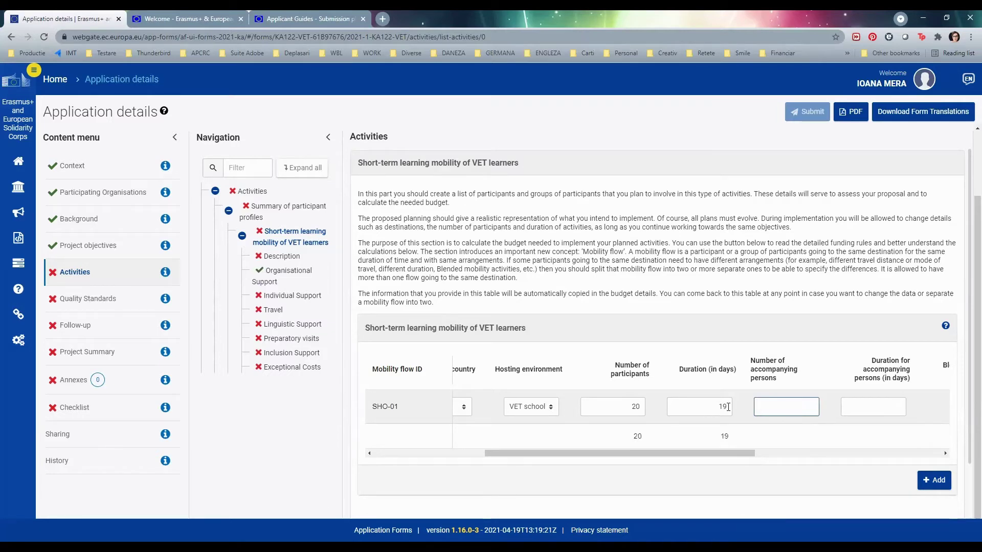
- Add 2 accompanying persons for 19 days, mark green travel, and enter 0 apprentices and recent graduates
text(2)
click(878, 410)
text(21)
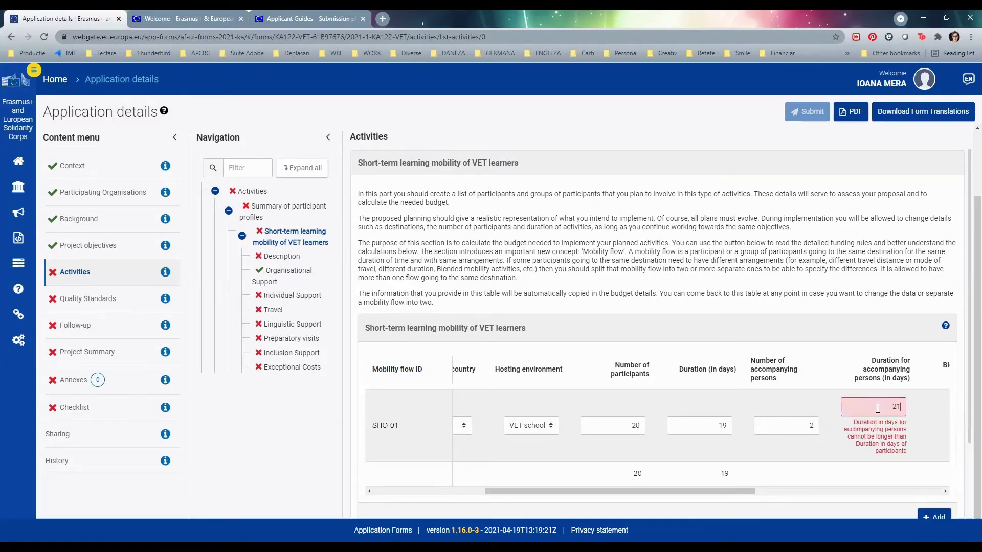
key(BackSpace)
key(BackSpace)
text(1)
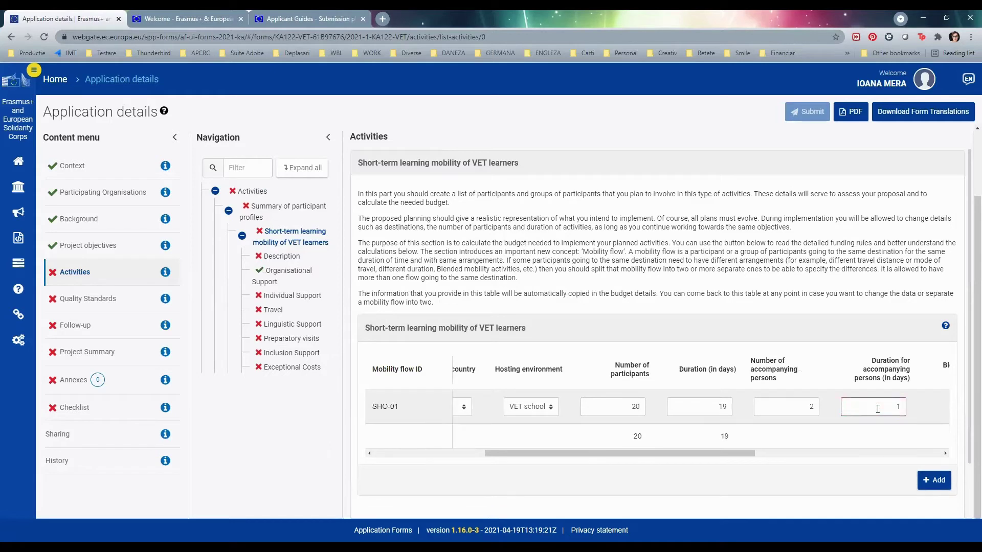
text(9)
key(Tab)
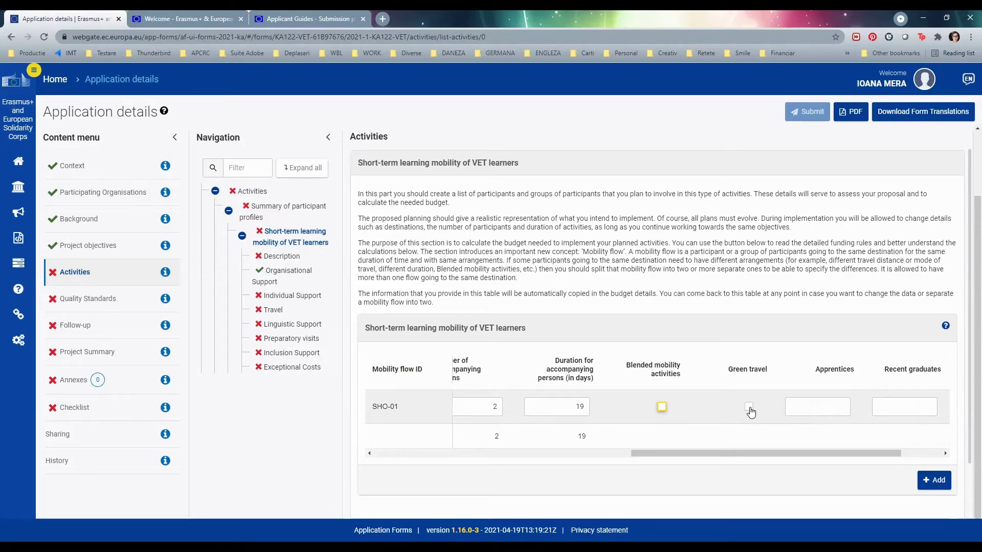
click(749, 407)
click(815, 409)
text(0)
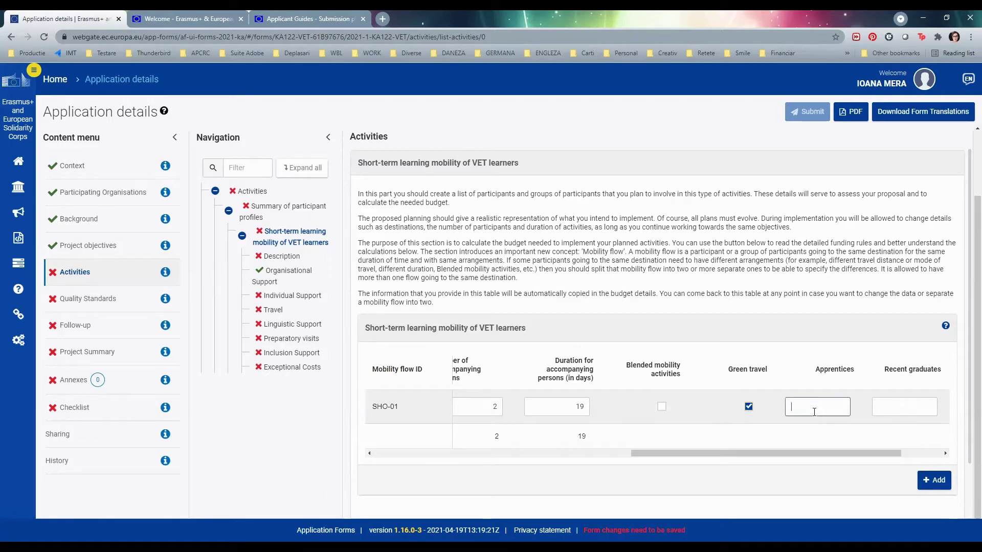
click(888, 404)
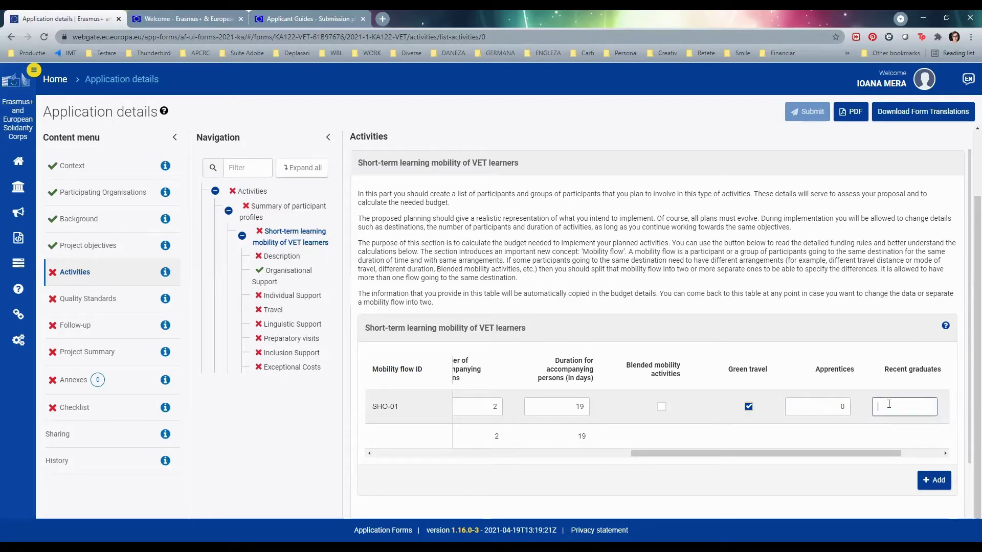
text(0)
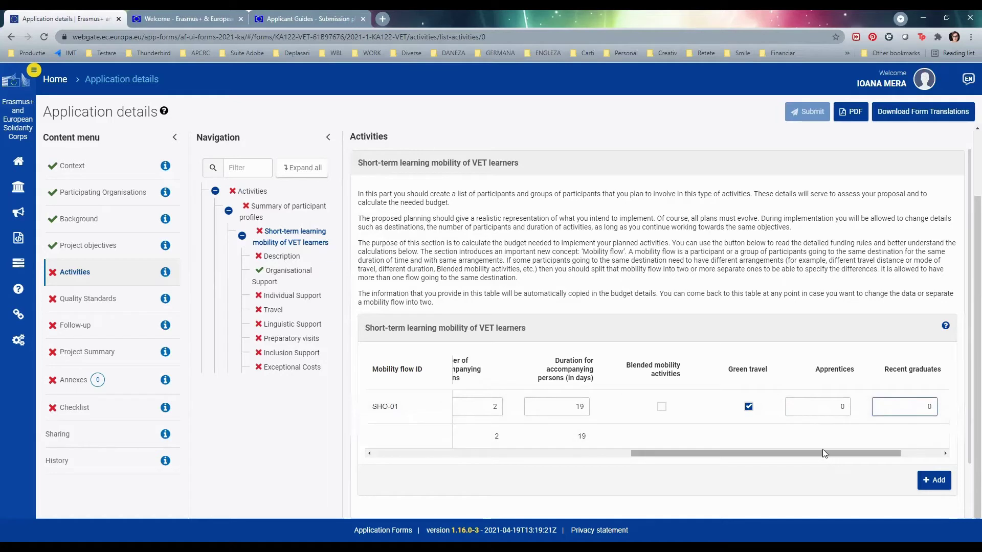
drag(822, 452, 916, 452)
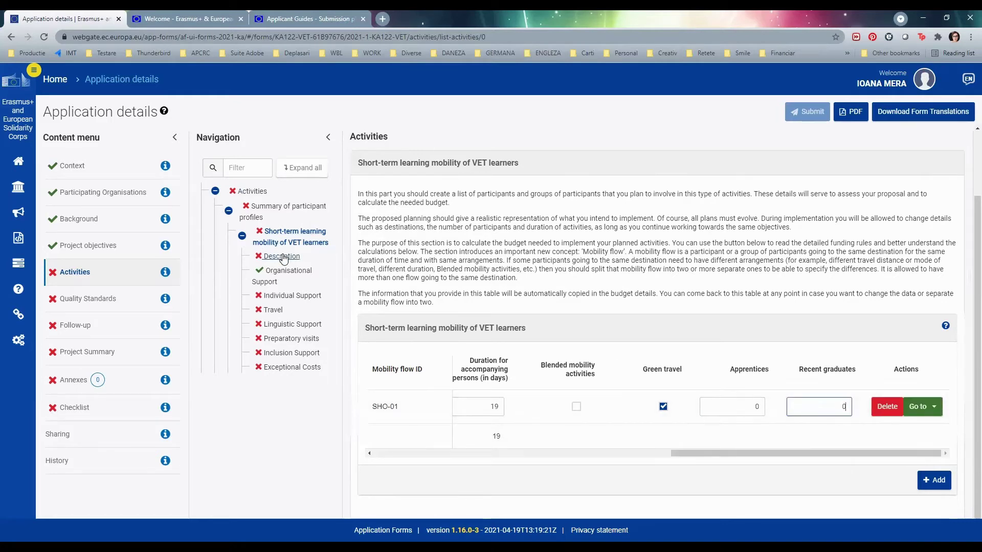
- Set SHO-01's Individual Support travel days to 6, replacing the rejected value of 7
click(289, 296)
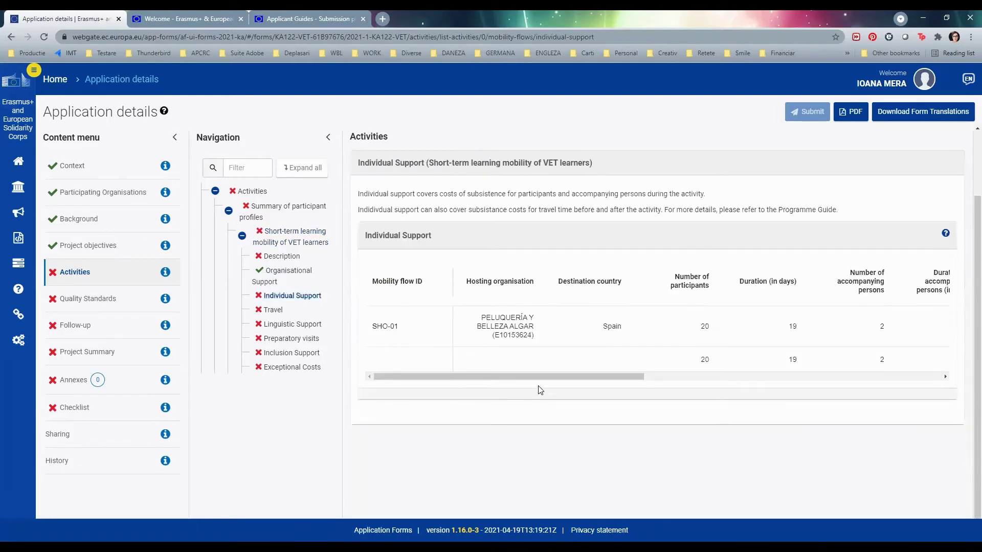
drag(549, 377, 723, 383)
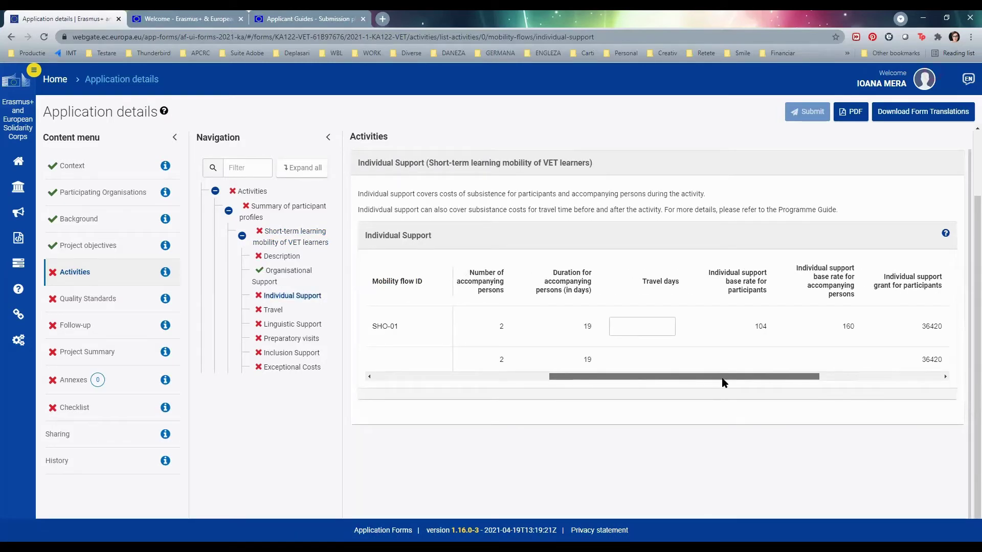
click(653, 330)
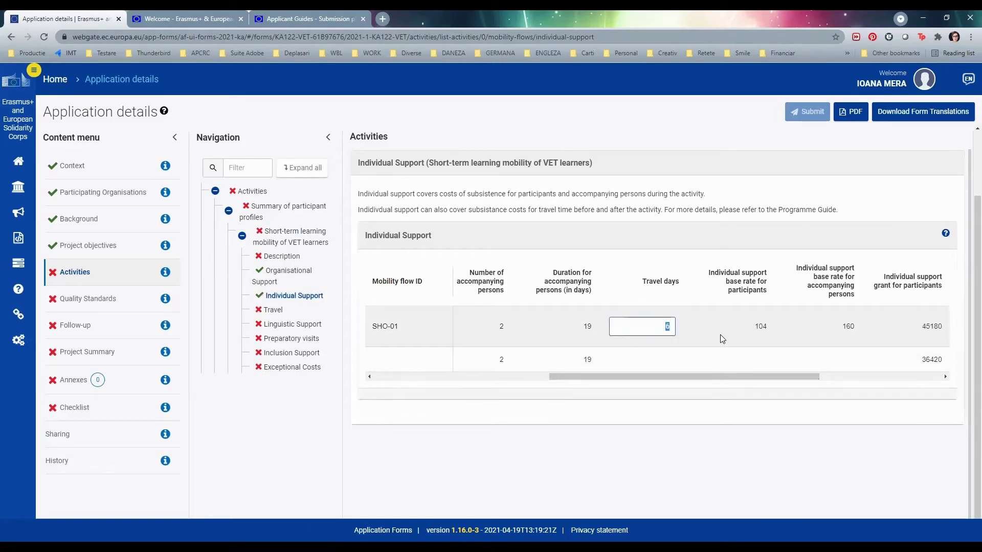
text(7)
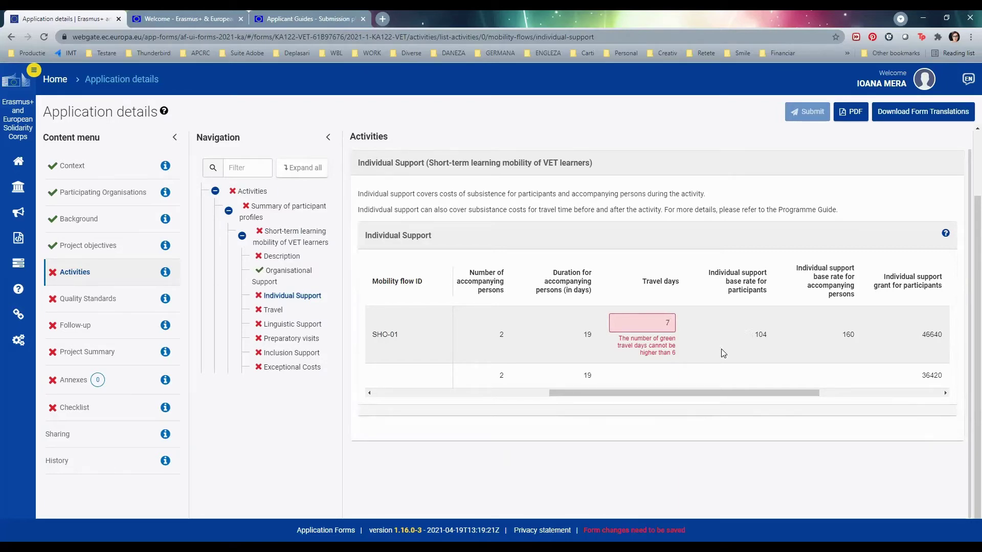
click(667, 308)
drag(661, 325, 734, 328)
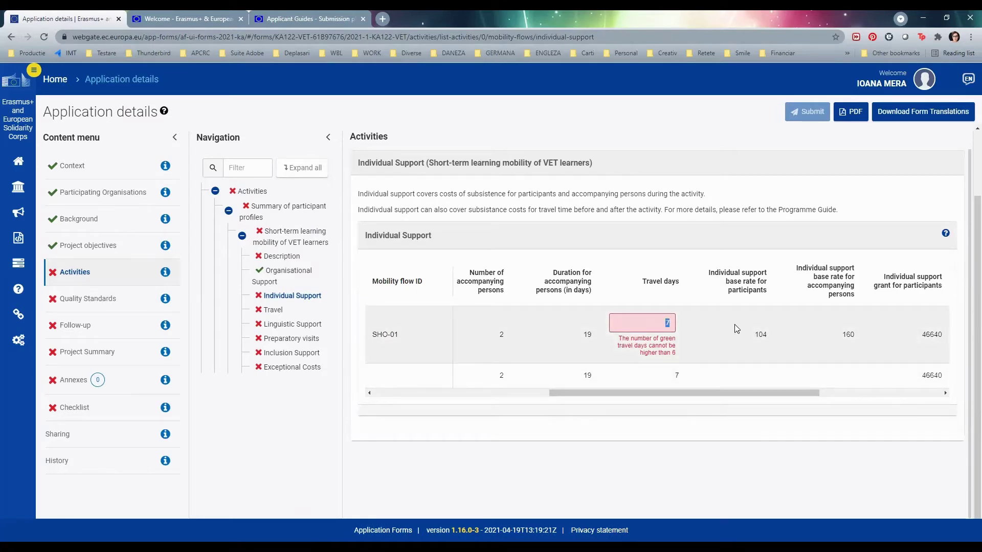
text(6)
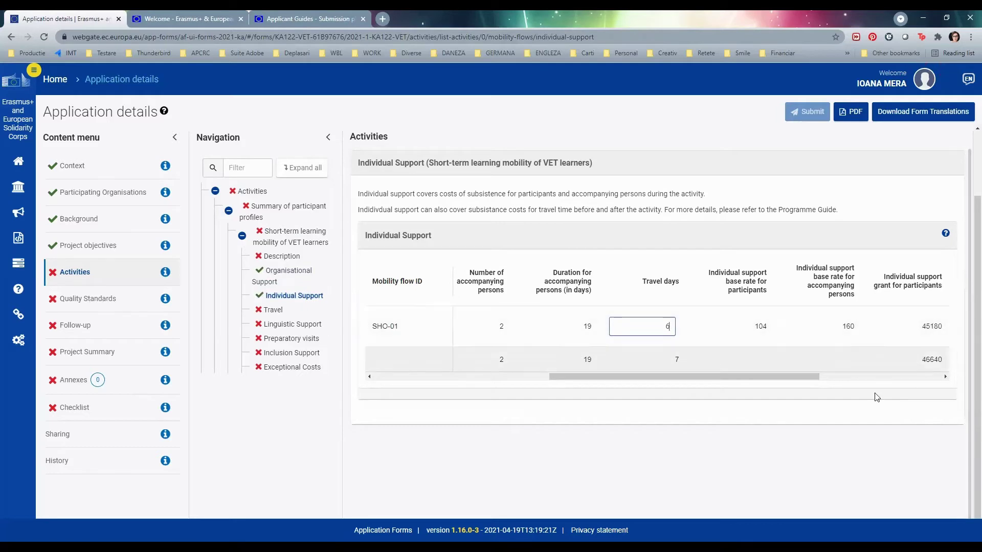
click(270, 312)
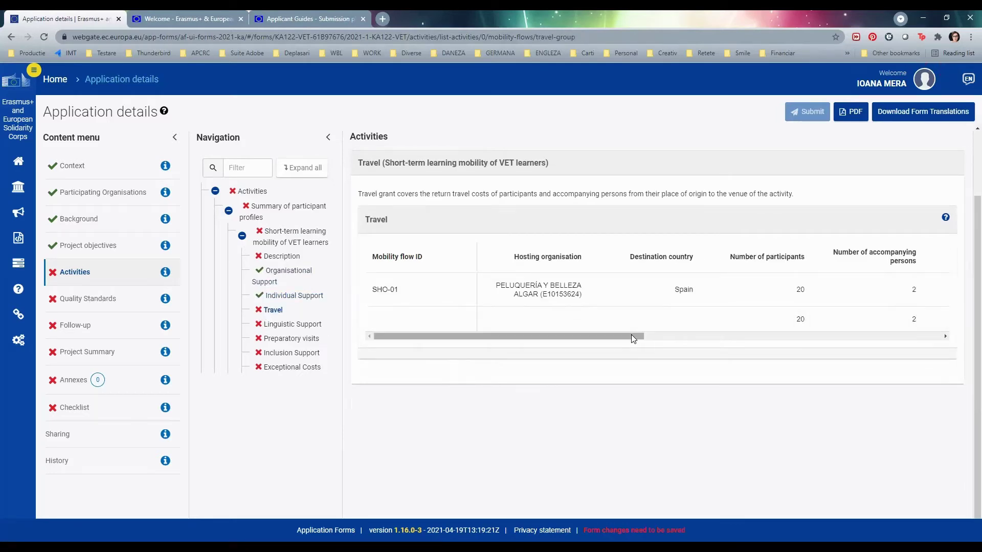
- Set SHO-01's travel distance band to 3000 - 3999 km
drag(631, 336, 818, 342)
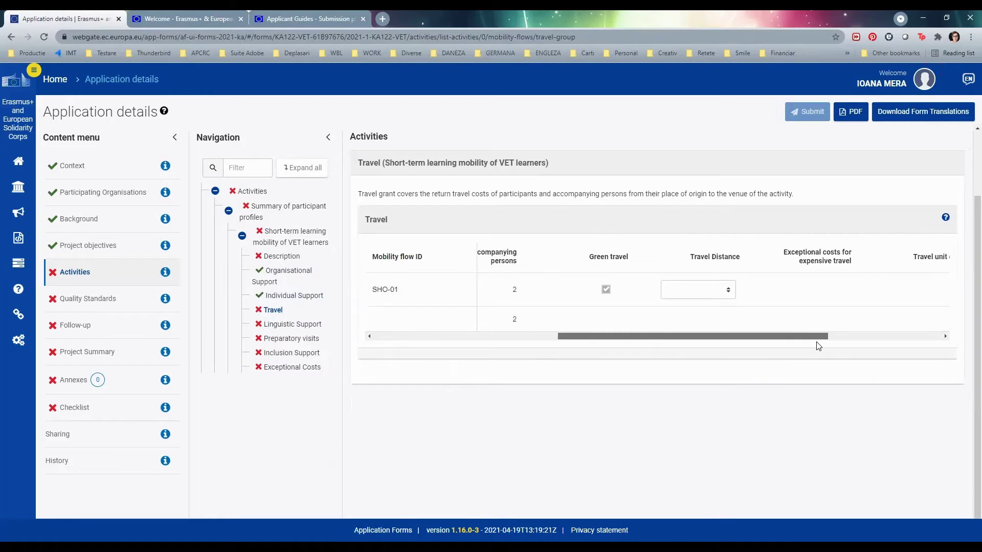
click(725, 294)
click(713, 330)
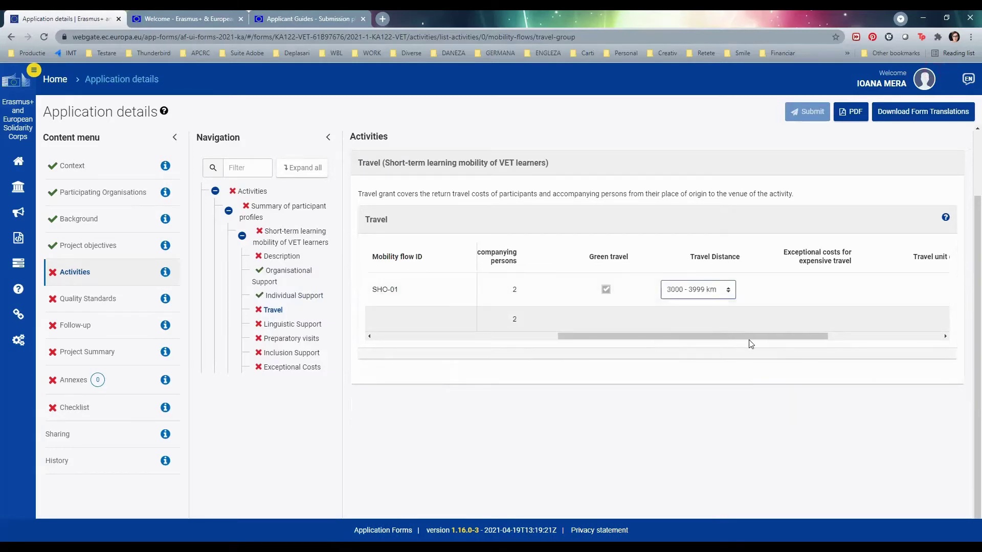
drag(755, 342, 568, 337)
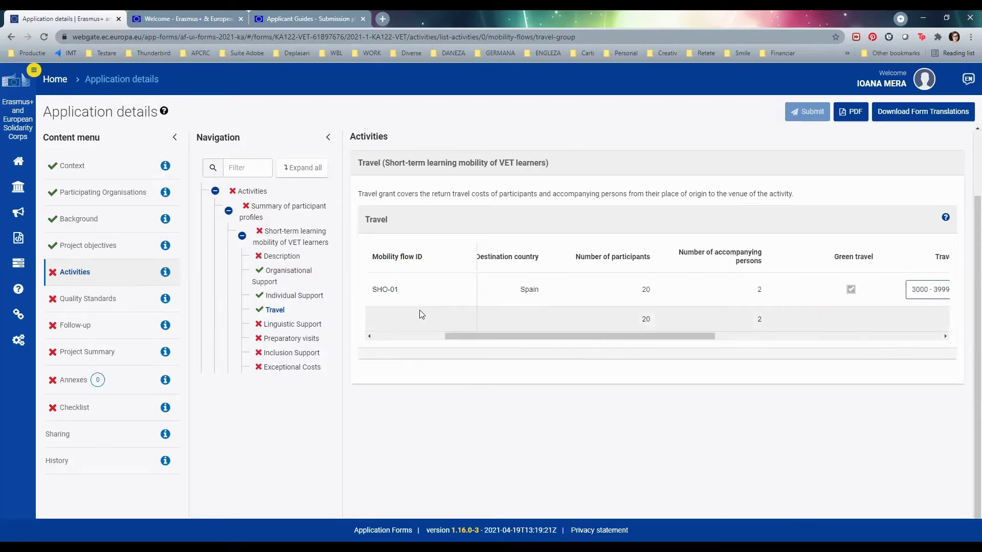
- Choose Spanish as SHO-01's support language and set participants without OLS back to 0 after entering 5
click(295, 327)
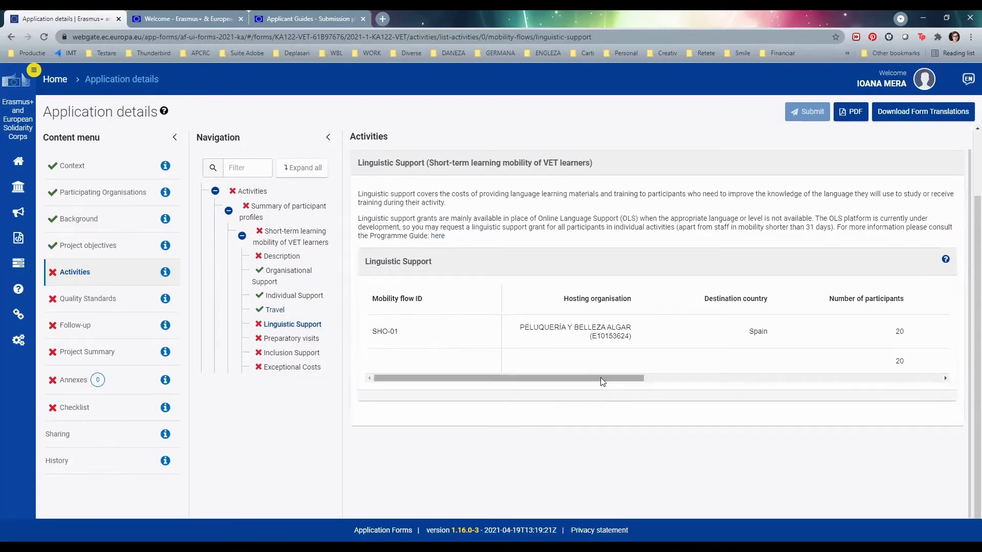
drag(600, 378, 791, 385)
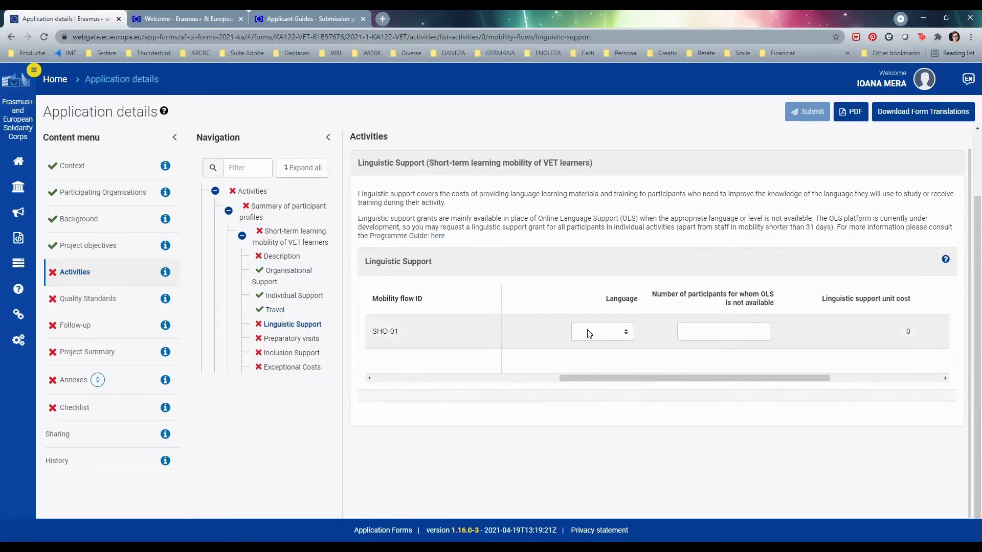
click(624, 333)
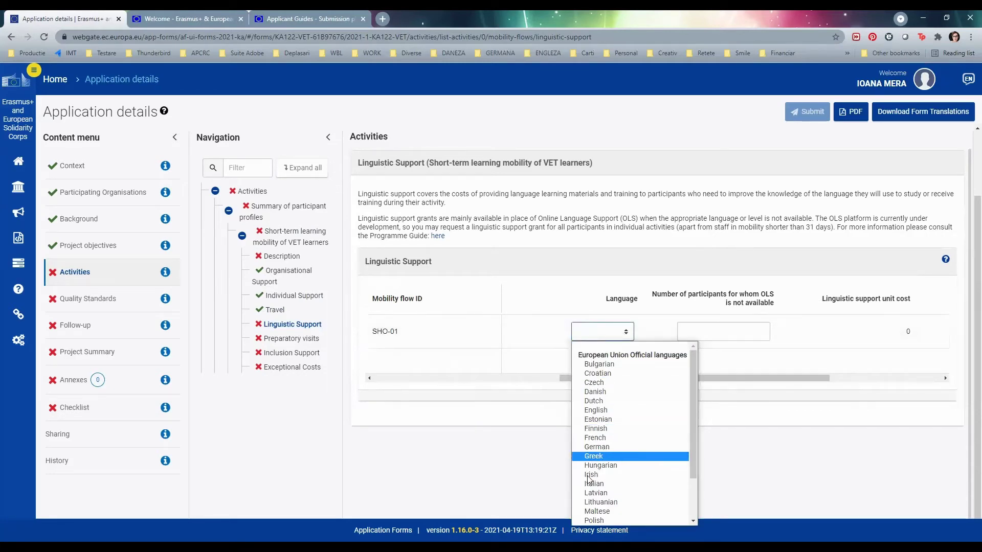
scroll(619, 420, down, 2)
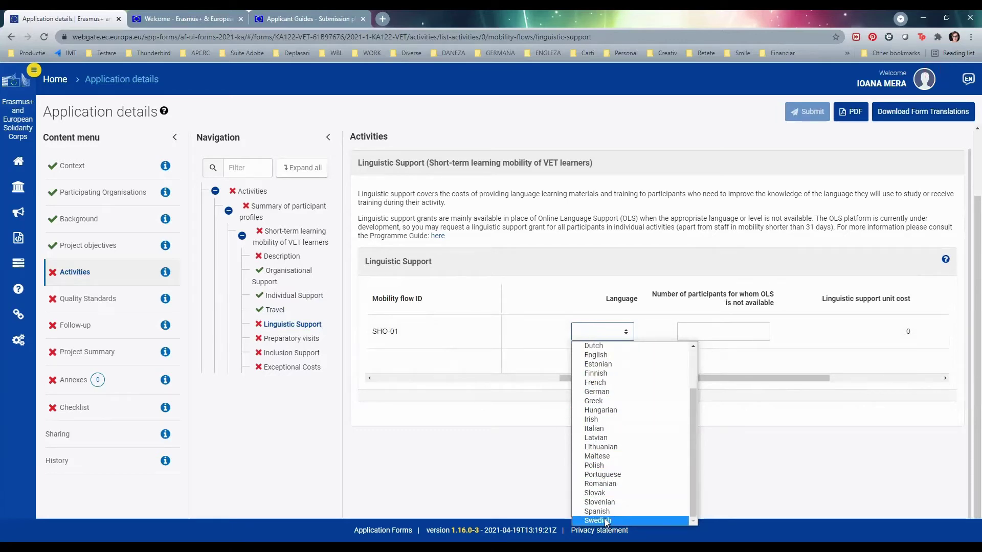
click(609, 512)
click(728, 333)
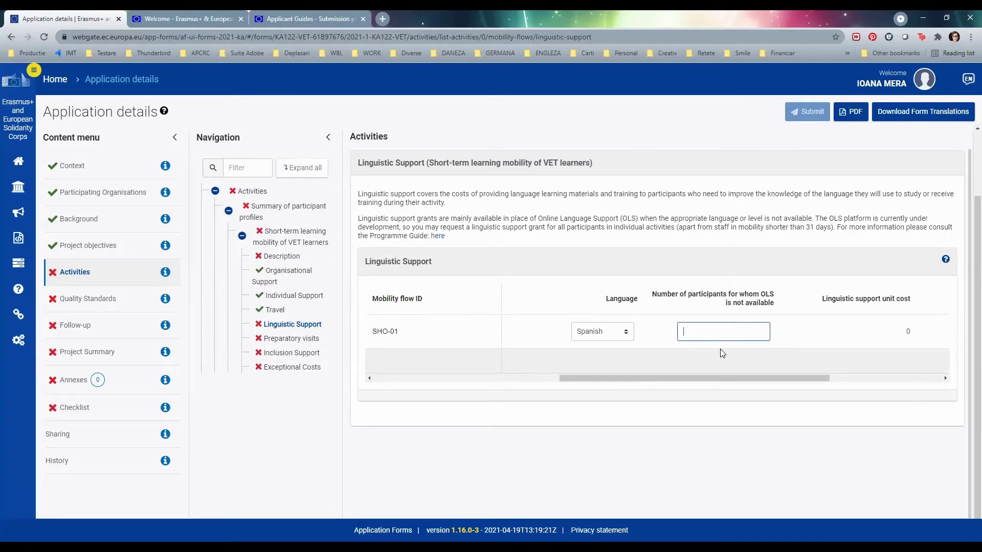
text(5)
click(884, 341)
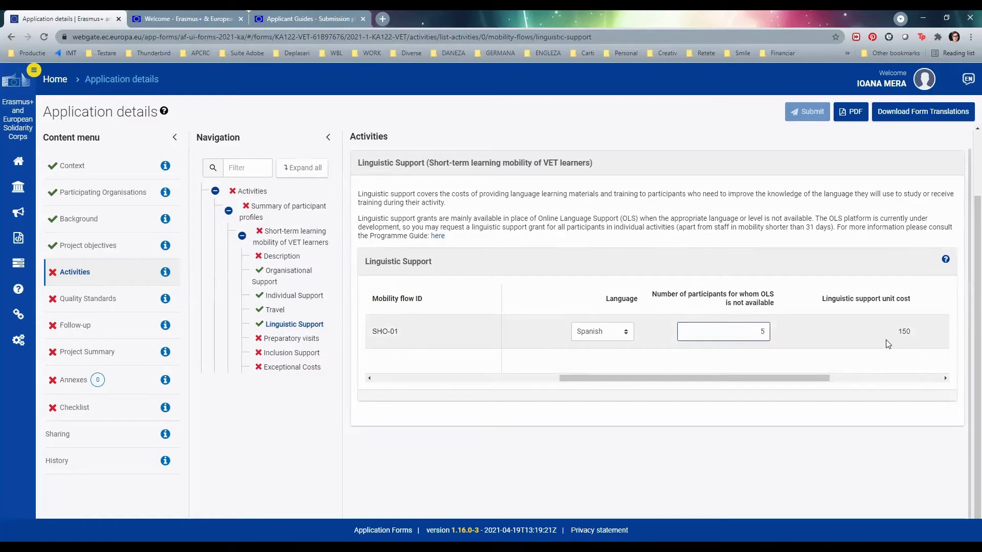
drag(824, 378, 888, 377)
click(888, 378)
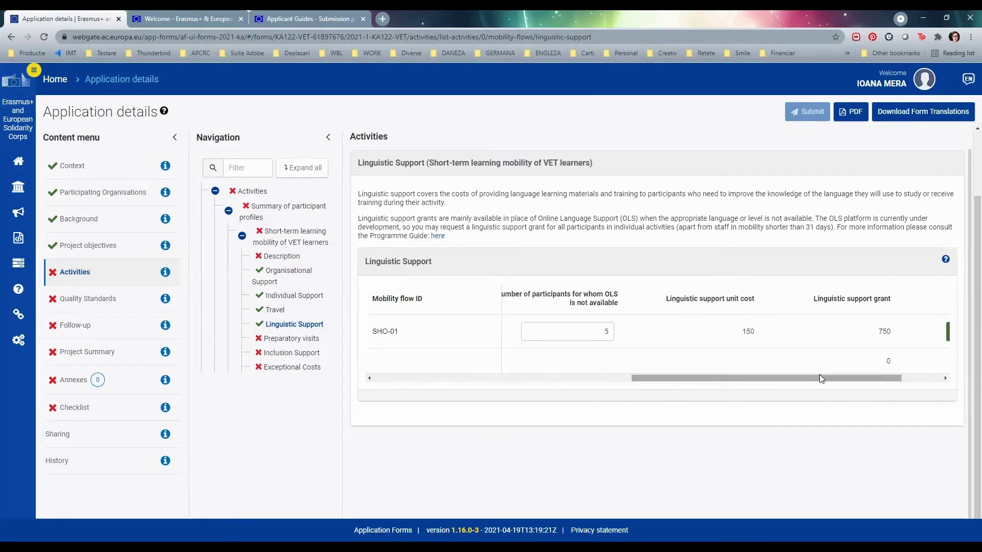
double_click(606, 331)
key(BackSpace)
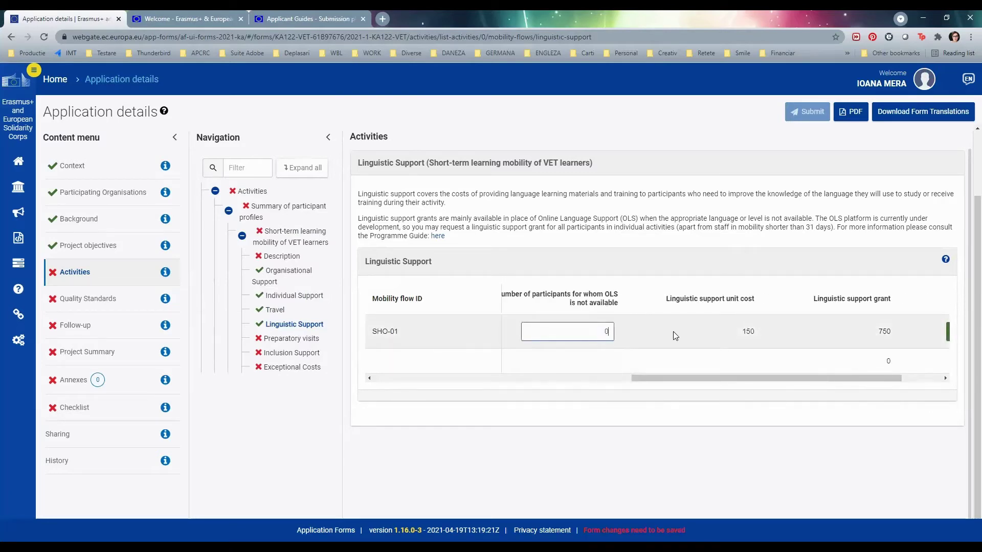
- View SHO-01's Preparatory Visits table and try 1 participant, leaving unit cost and grant at 0
click(301, 340)
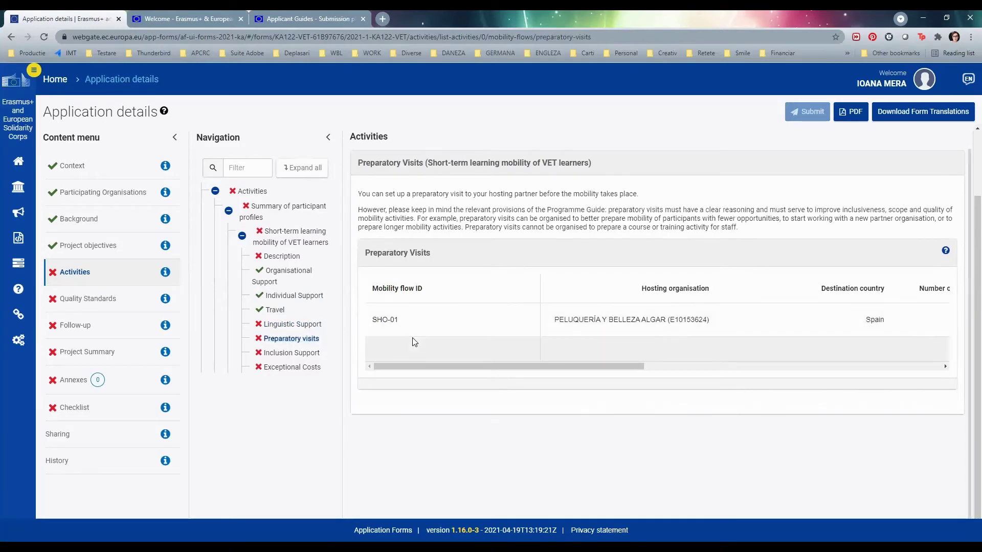
drag(478, 366, 627, 374)
click(665, 314)
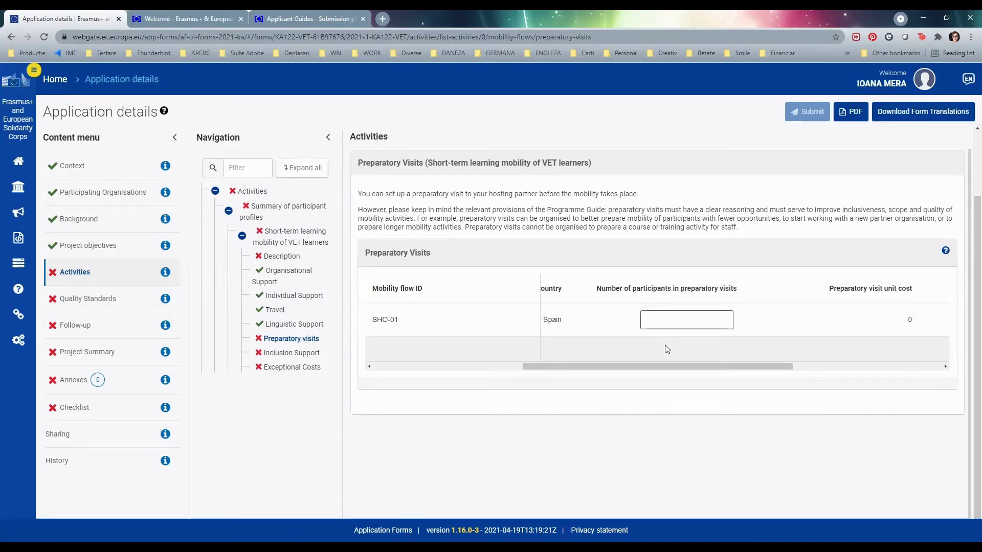
text(1)
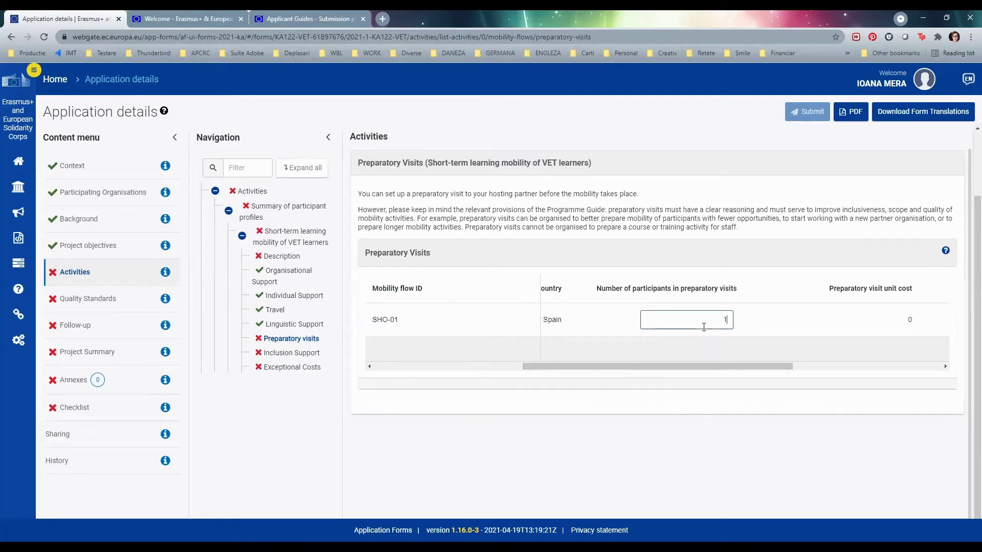
drag(776, 366, 940, 362)
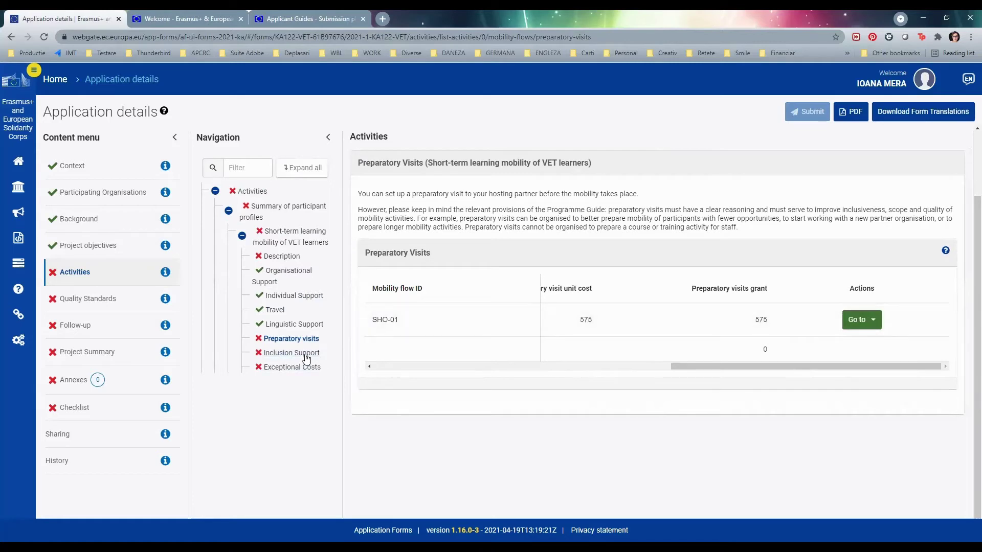
click(867, 323)
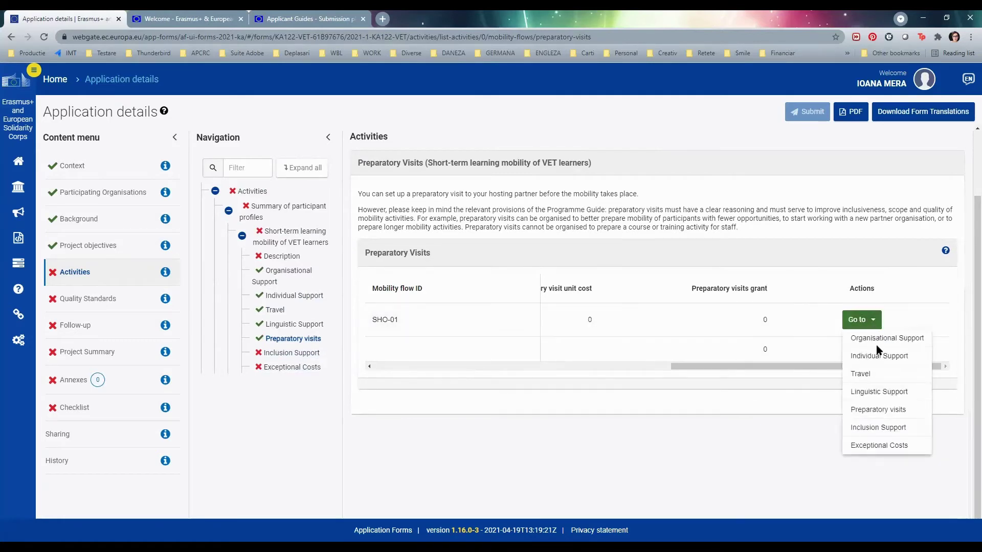
click(298, 354)
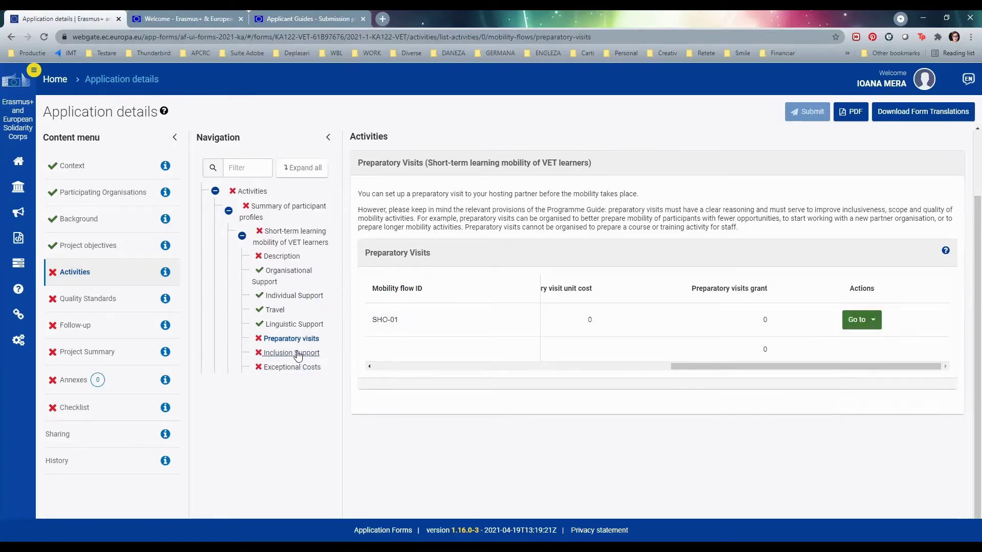
- Enter SHO-01's inclusion support participants and 400 for participants, with 'www' as the justification
click(298, 354)
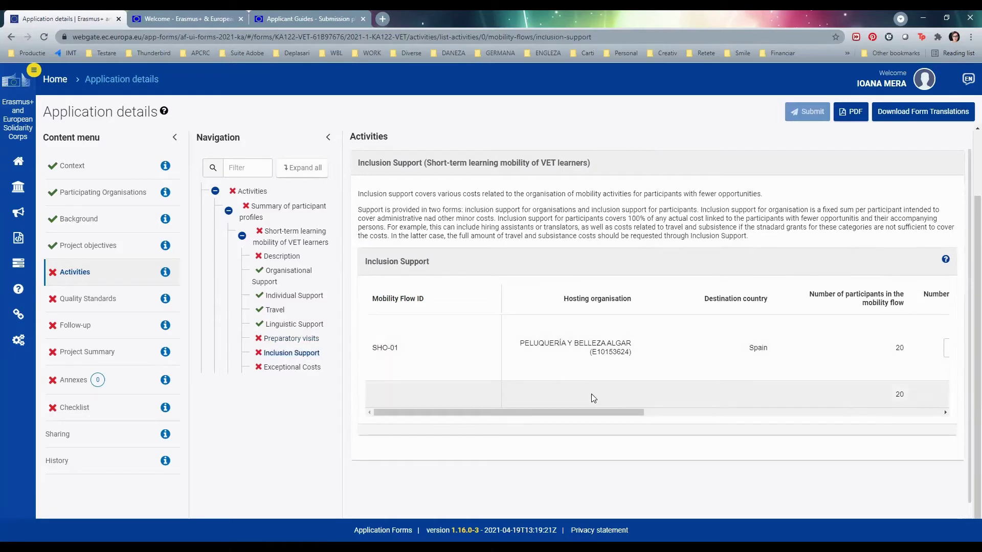
drag(573, 410, 716, 414)
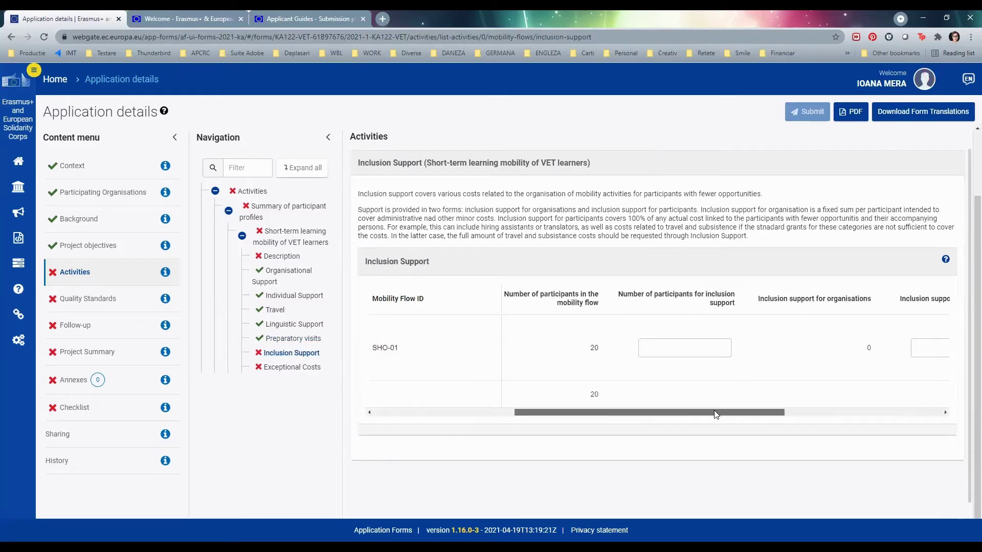
click(709, 346)
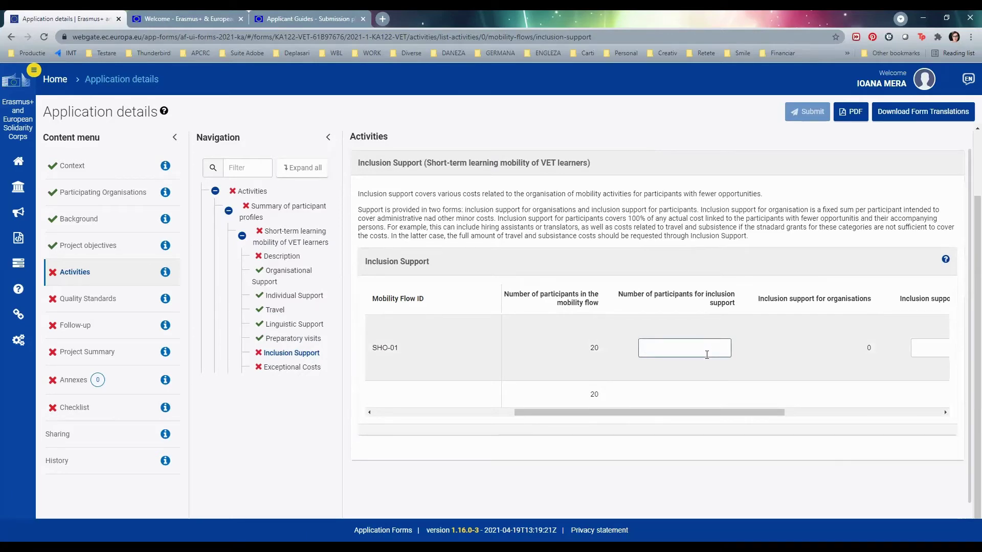
text(0)
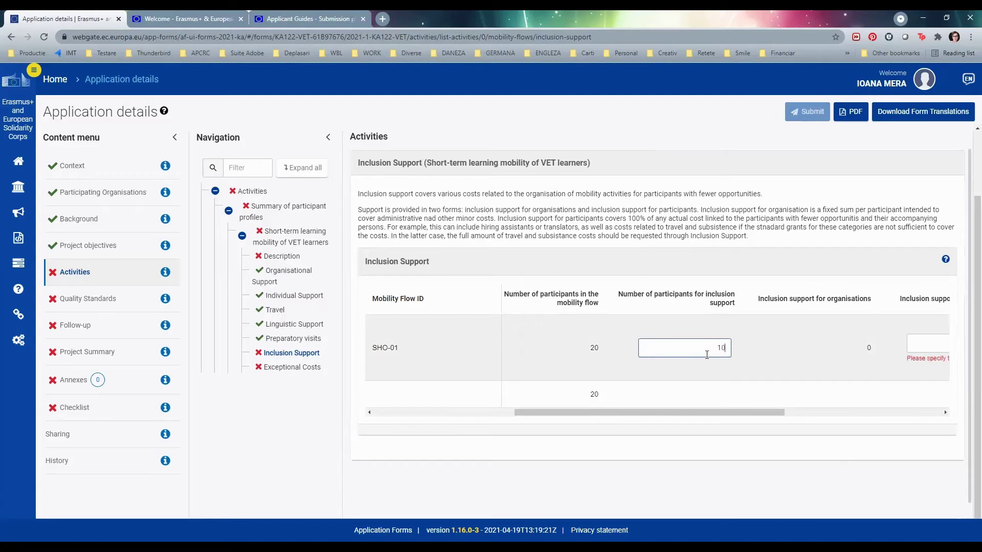
drag(756, 411, 872, 404)
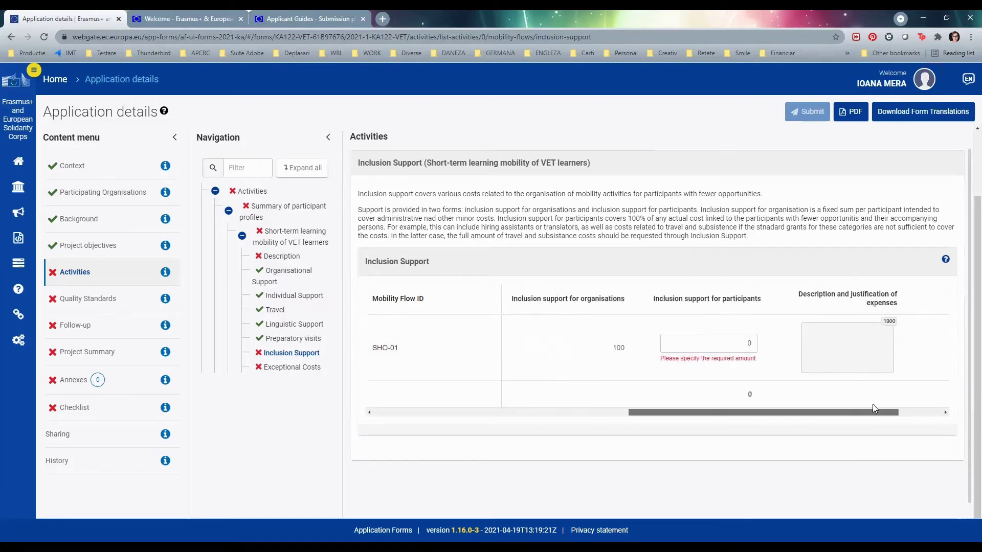
click(748, 343)
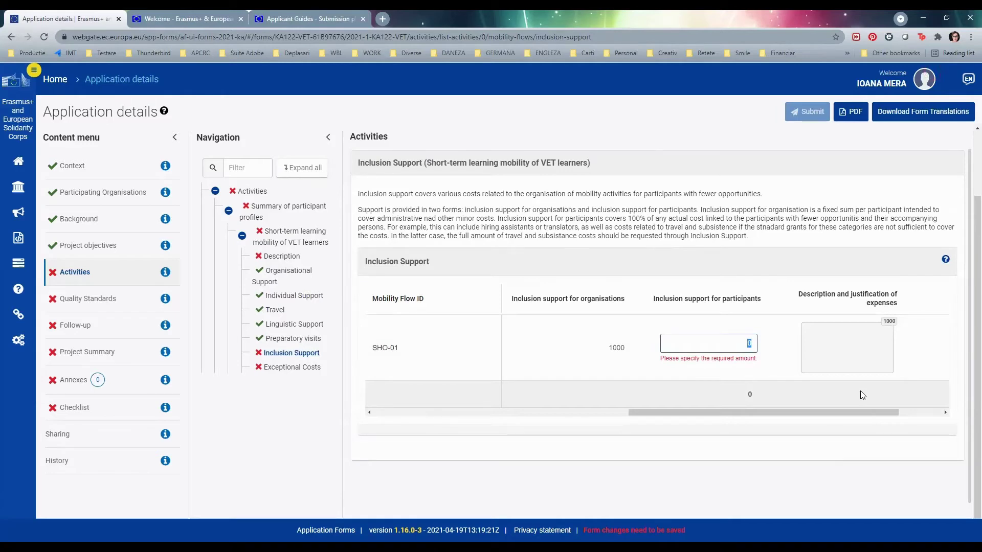
text(400)
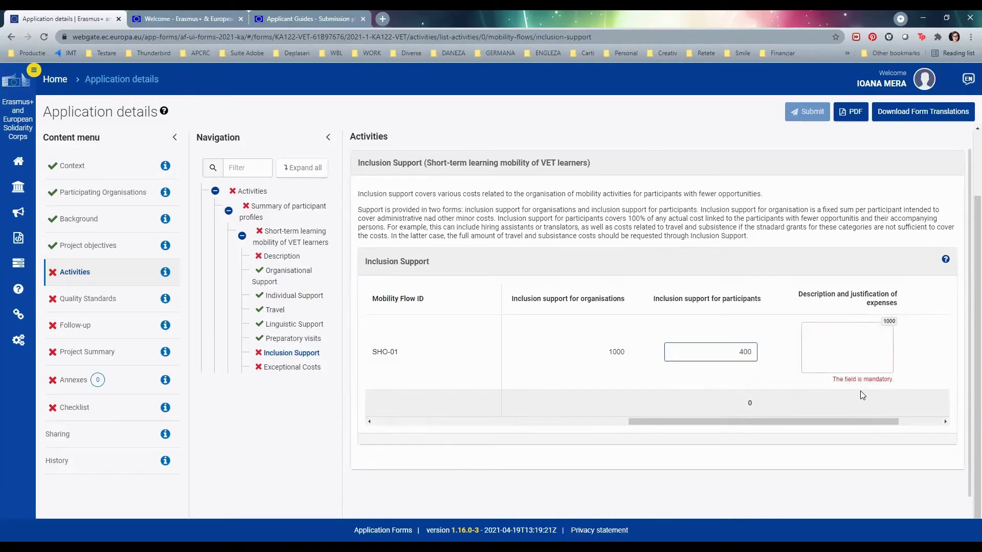
click(858, 332)
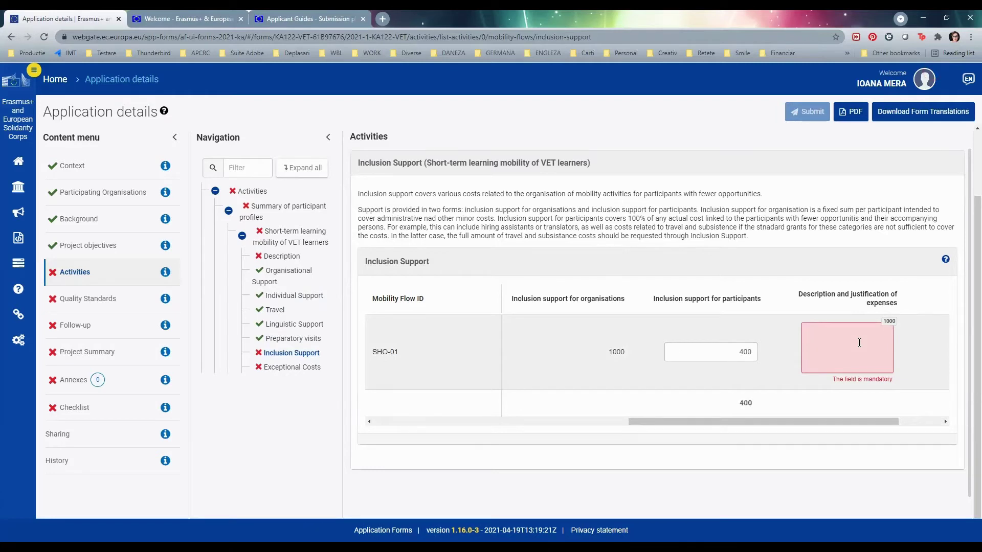
text(www)
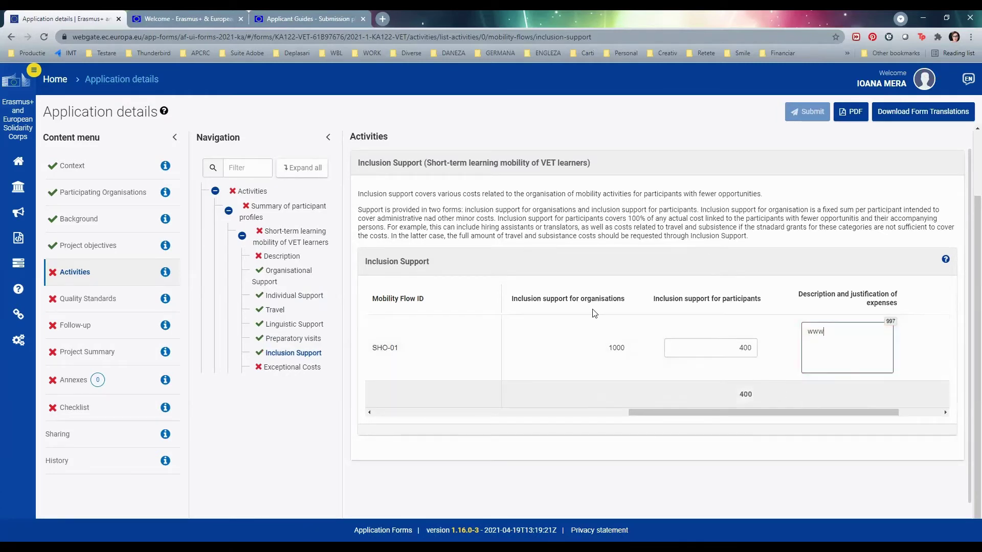
- Enter 10 participants, a 'www' justification and 400 eligible costs in SHO-01's Exceptional Costs
click(296, 368)
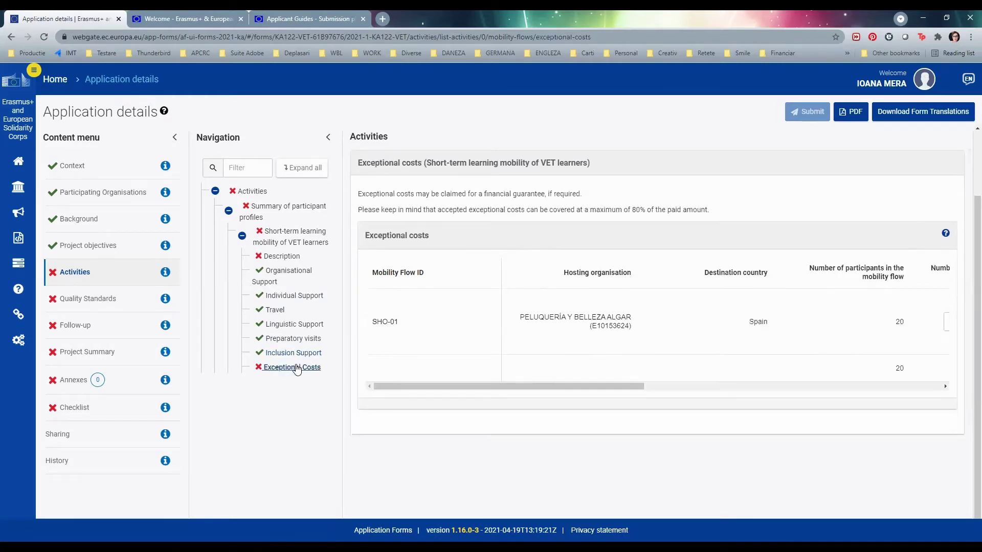
drag(520, 388, 651, 398)
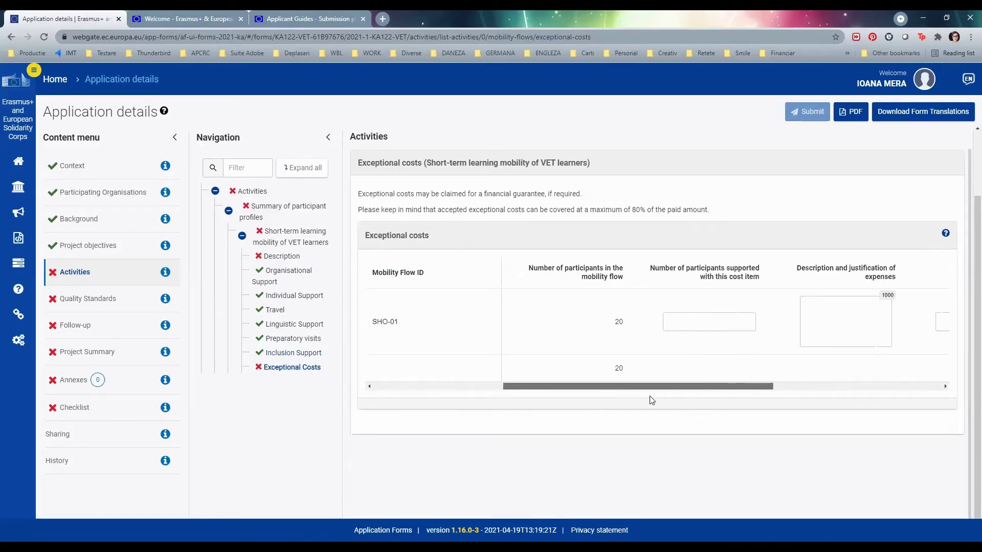
click(725, 325)
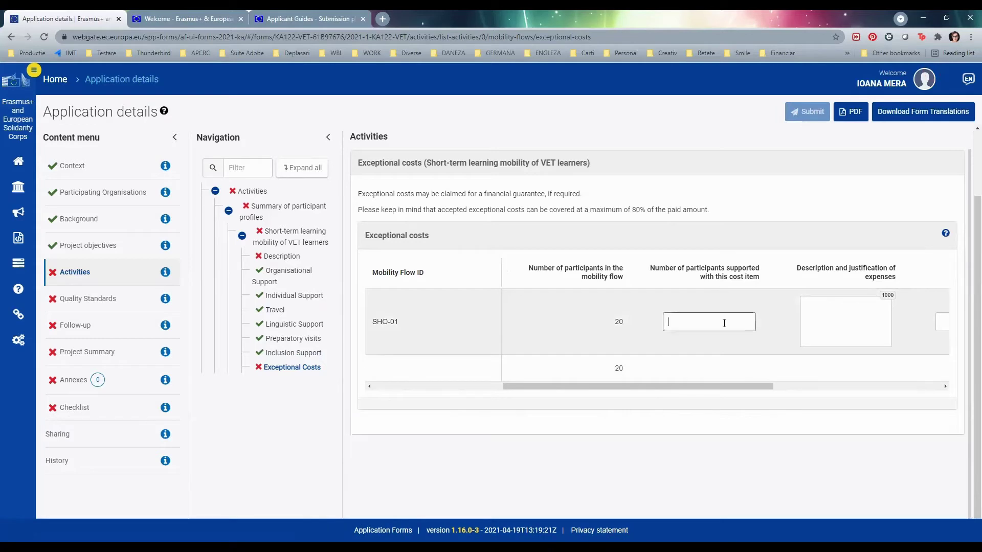
text(10)
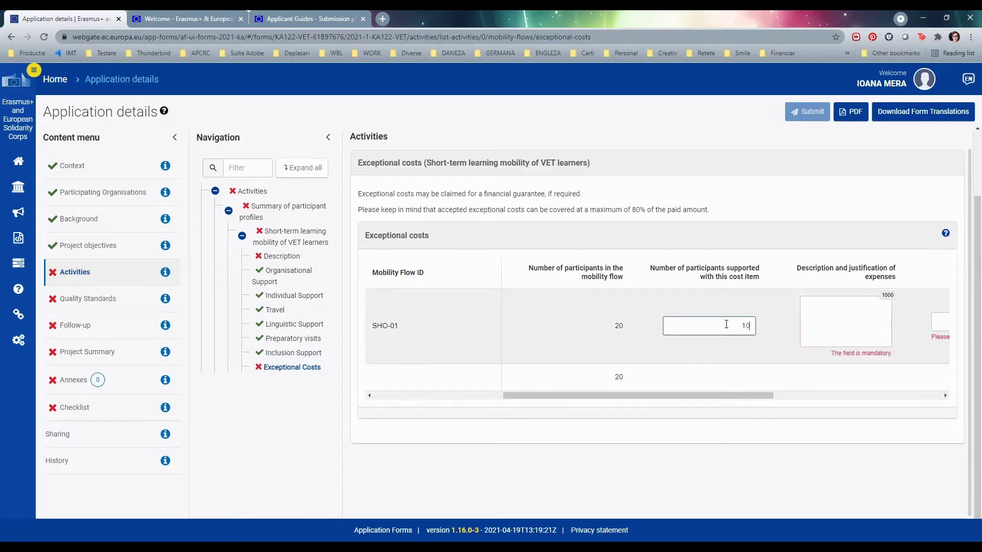
key(Tab)
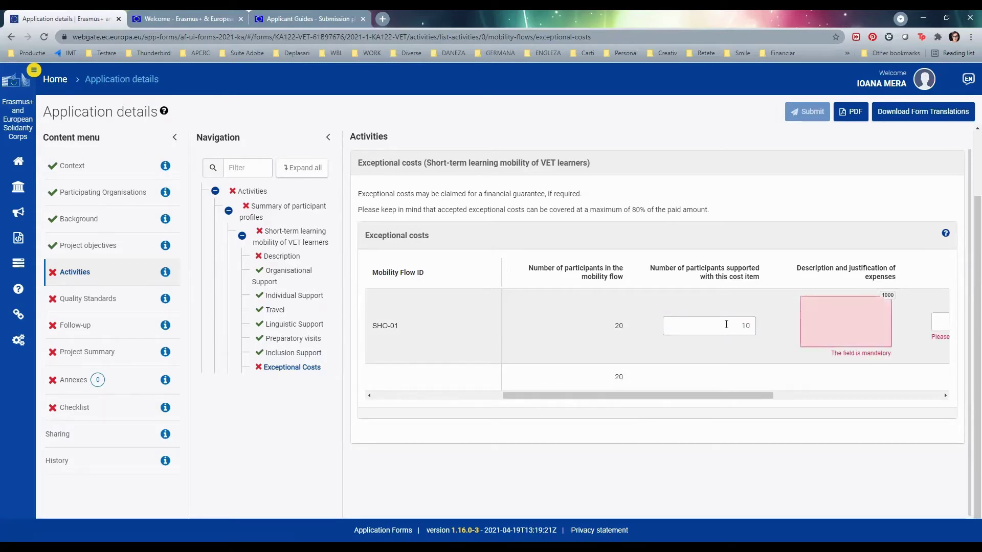
text(www)
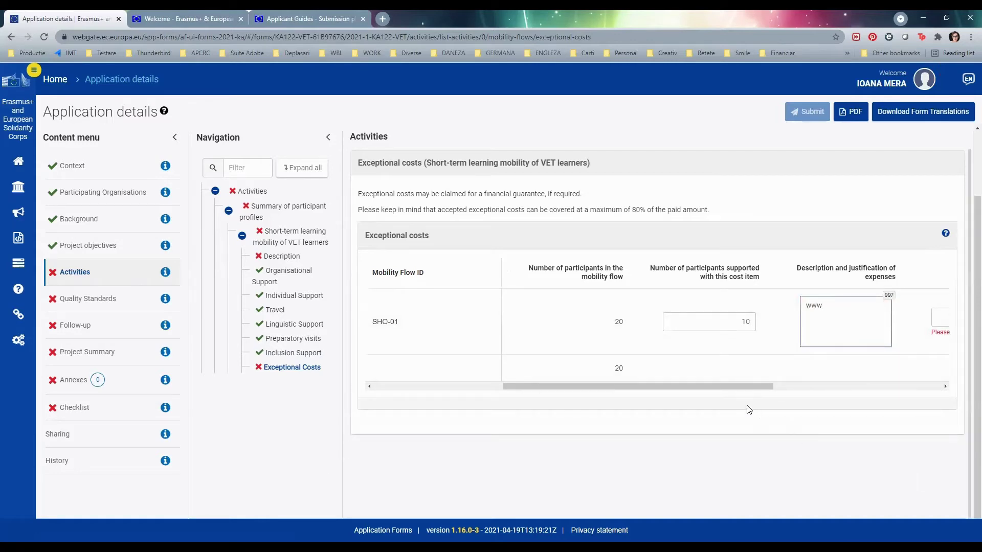
drag(744, 387, 898, 384)
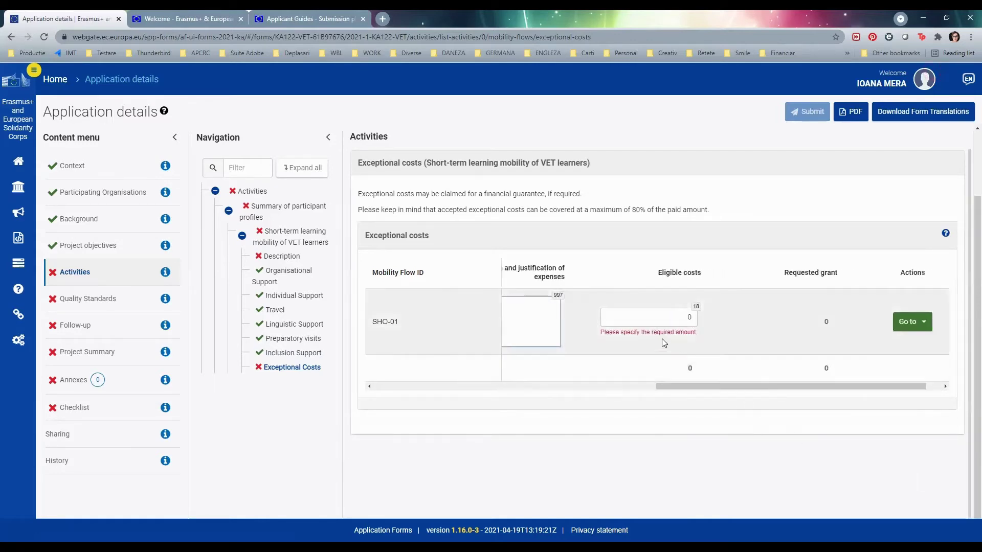
click(676, 317)
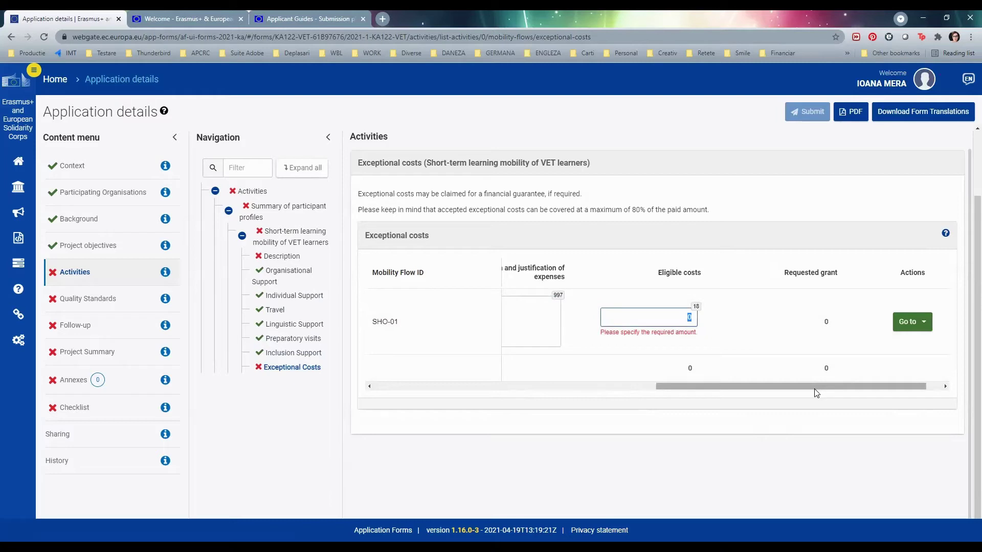
text(400)
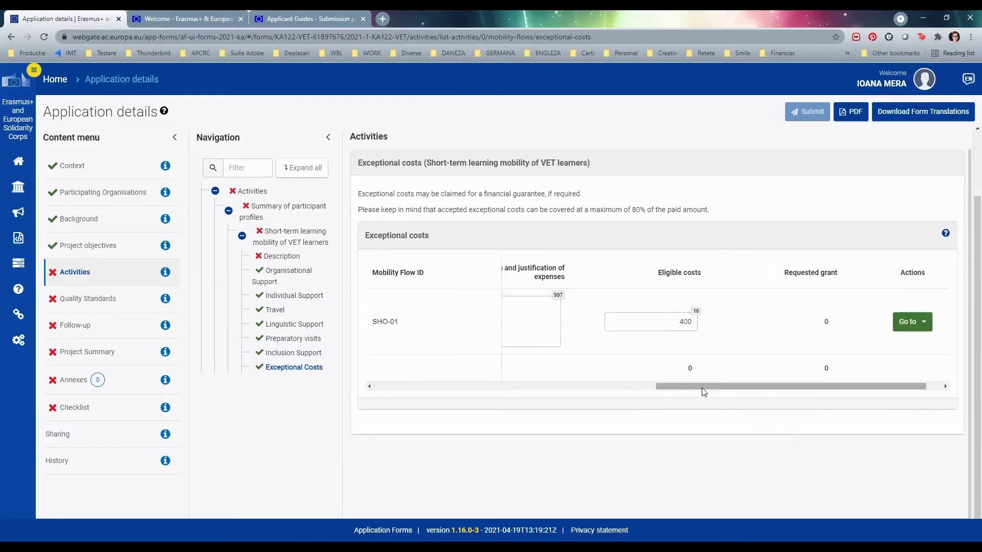
drag(703, 391, 691, 363)
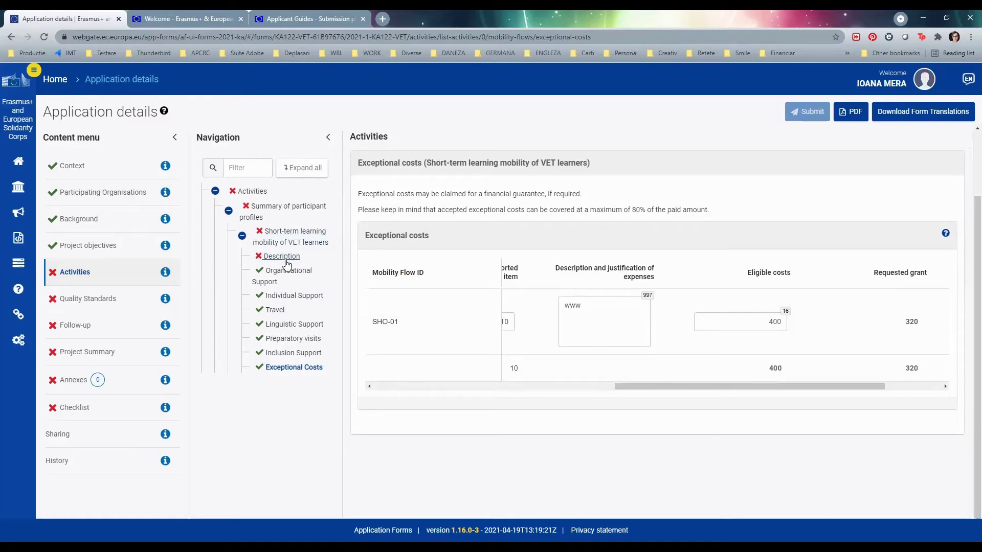
- Answer the activity content and participant benefits questions with 'V' and 'v', and link Objective 1
click(285, 258)
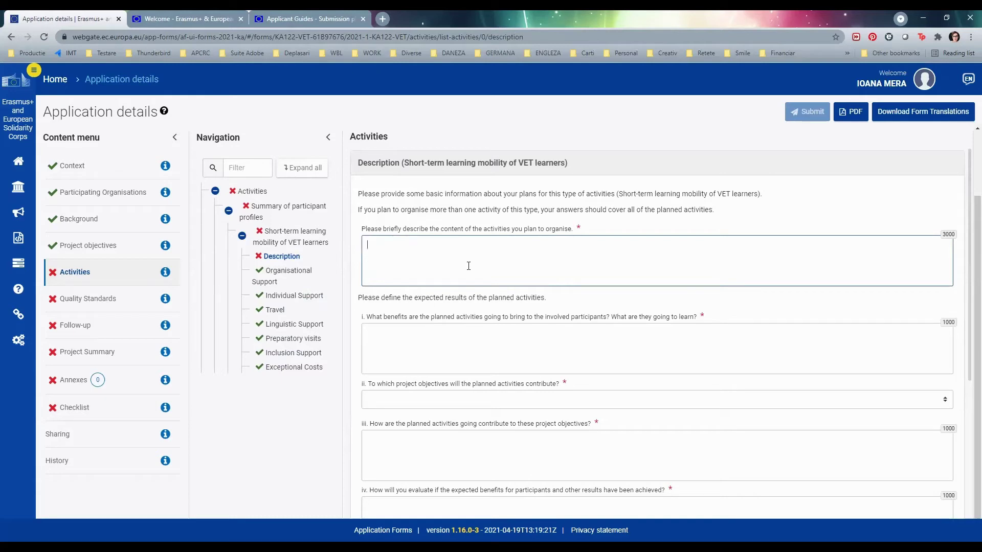
text(V)
click(500, 348)
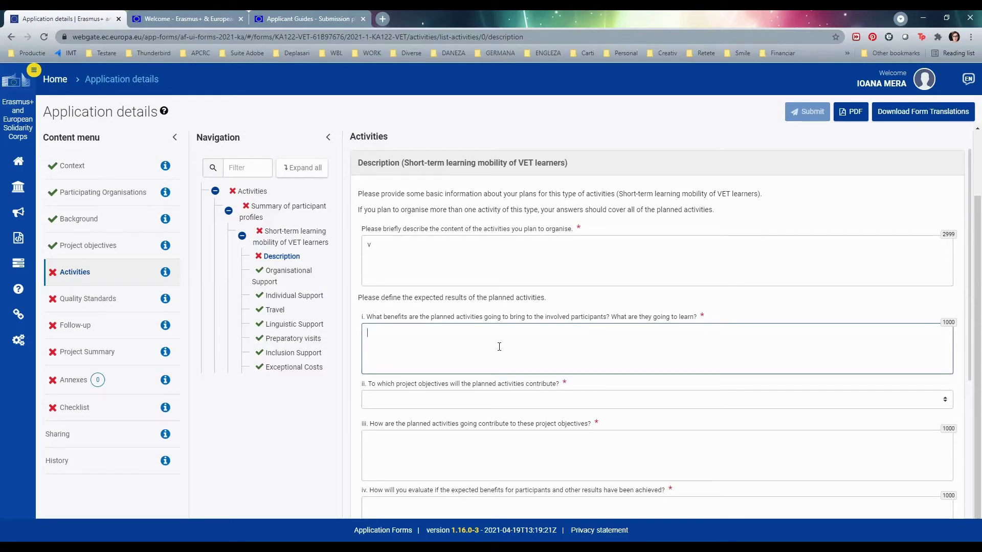
text(v)
click(490, 400)
click(458, 418)
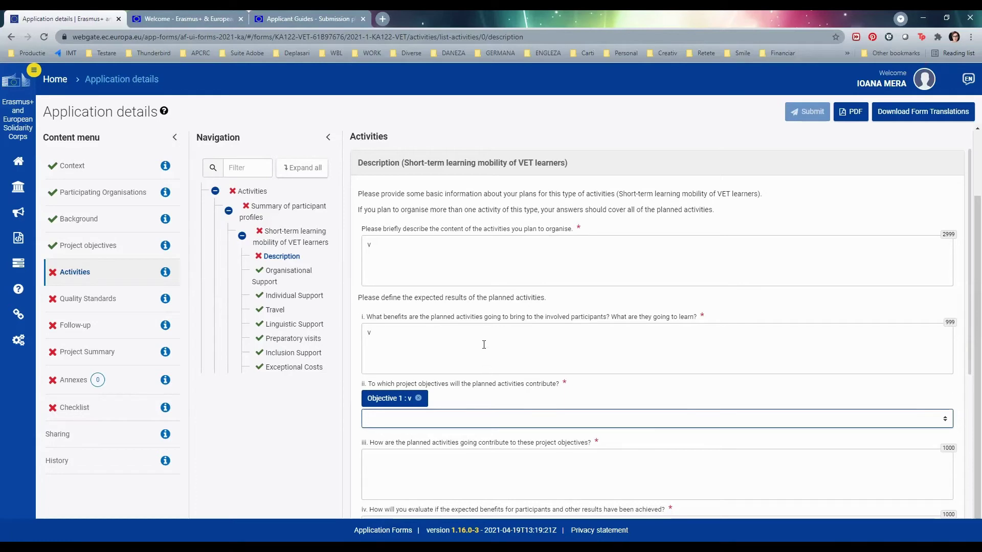
scroll(483, 345, down, 2)
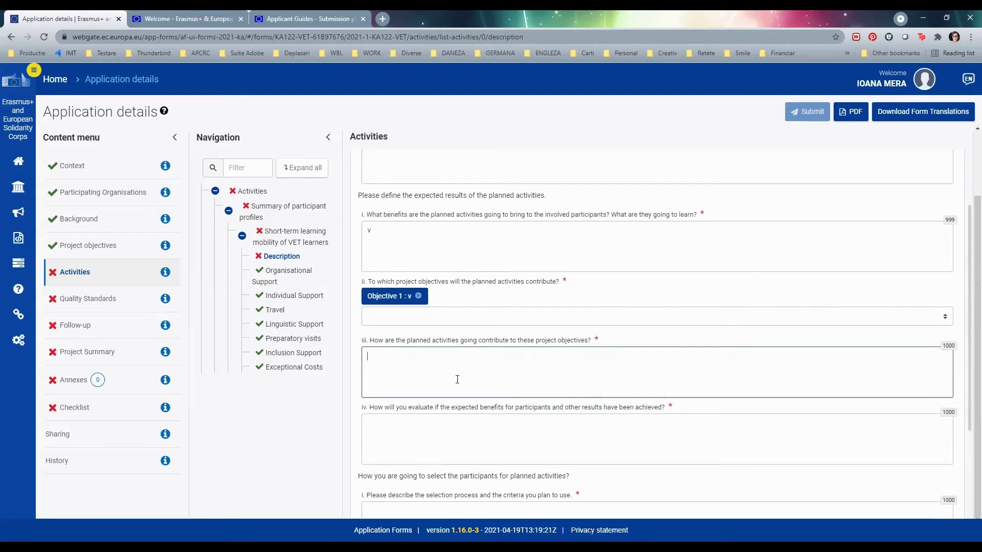
- Answer questions iii, iv and both selection-process questions with 'v'
text(v)
click(460, 444)
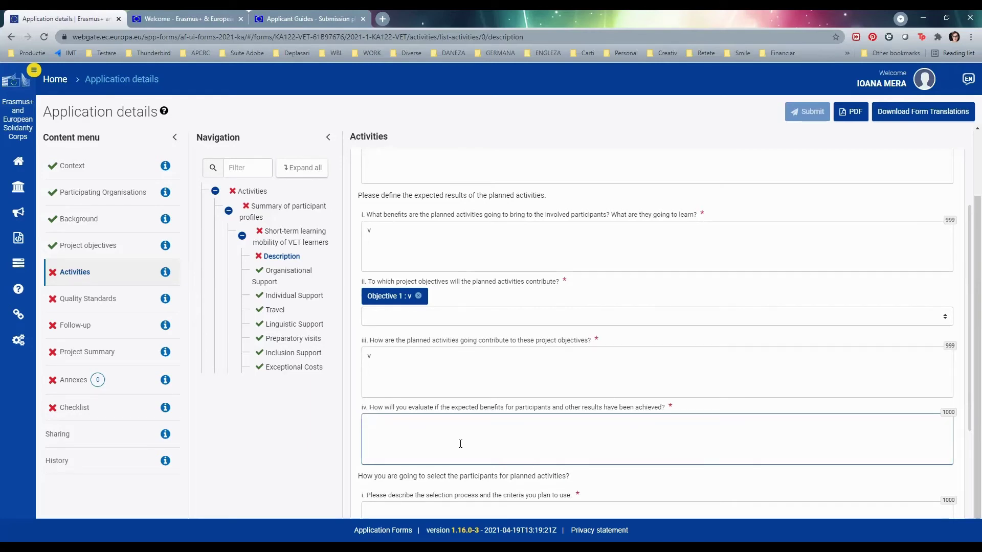
text(v)
scroll(471, 421, down, 2)
click(485, 414)
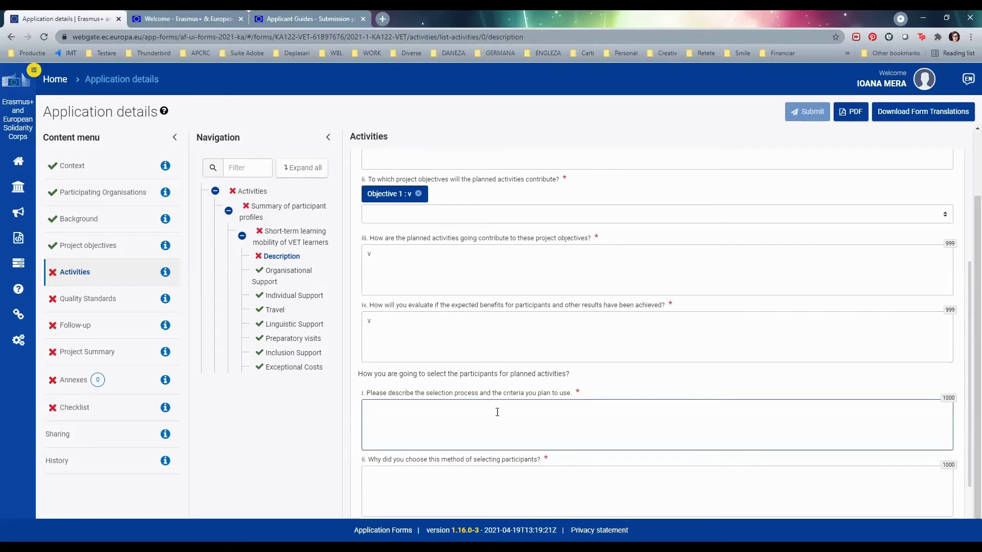
scroll(557, 414, down, 1)
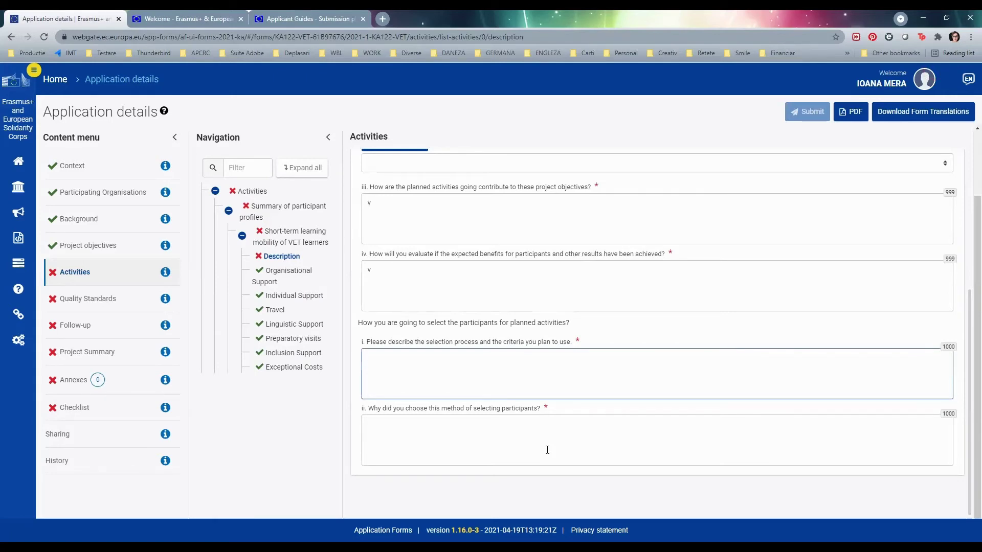
text(v)
click(519, 444)
text(v)
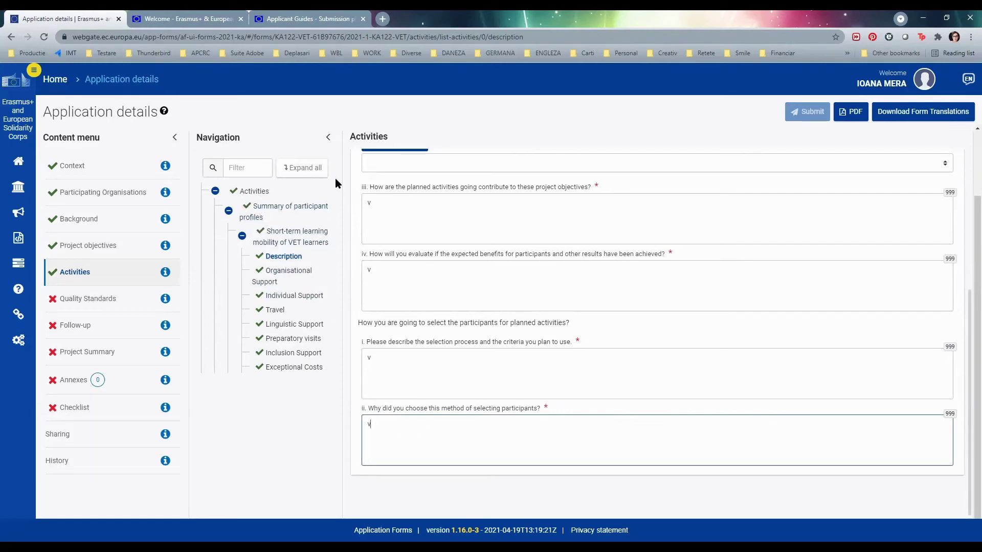
click(254, 193)
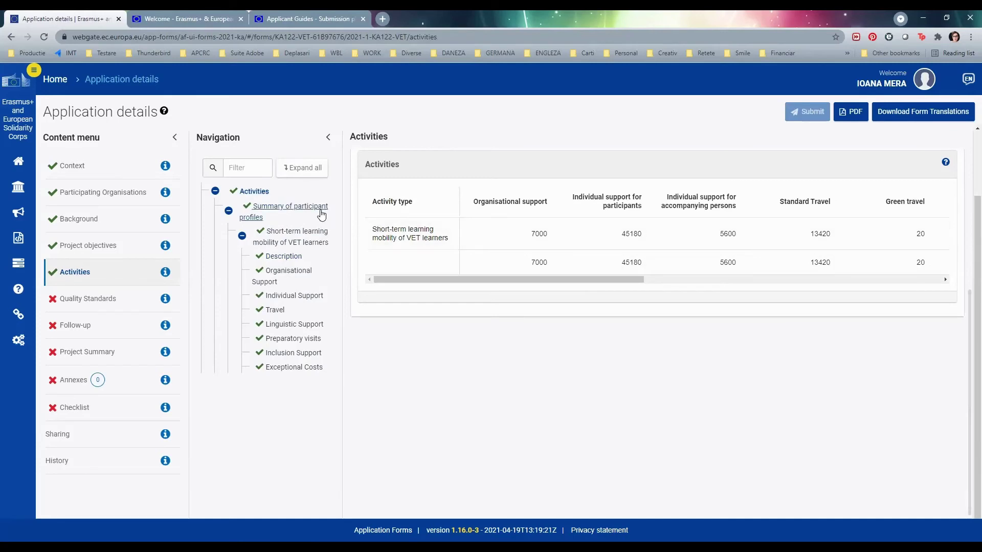
- Add a new activity row of type Teaching or training assignments
scroll(357, 248, up, 2)
scroll(767, 276, up, 5)
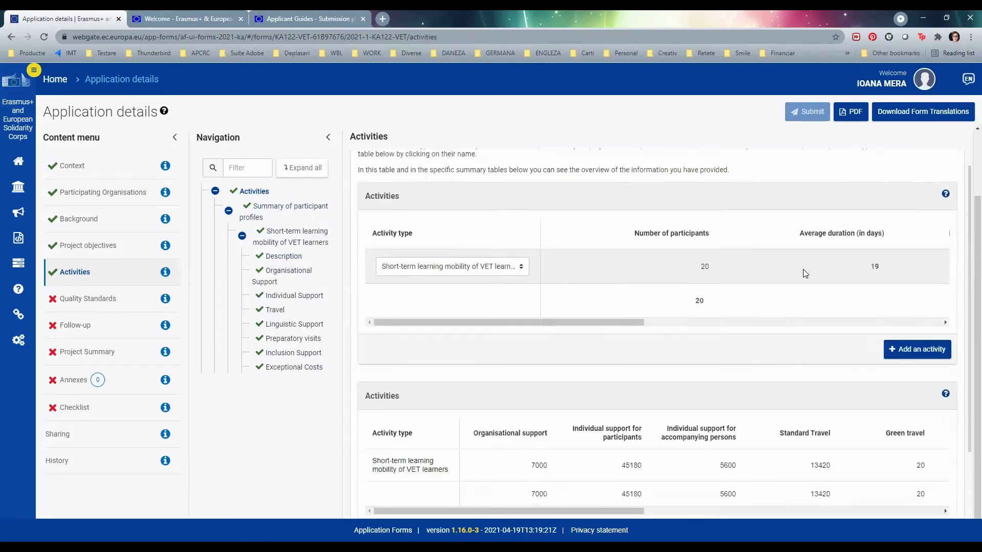
click(916, 423)
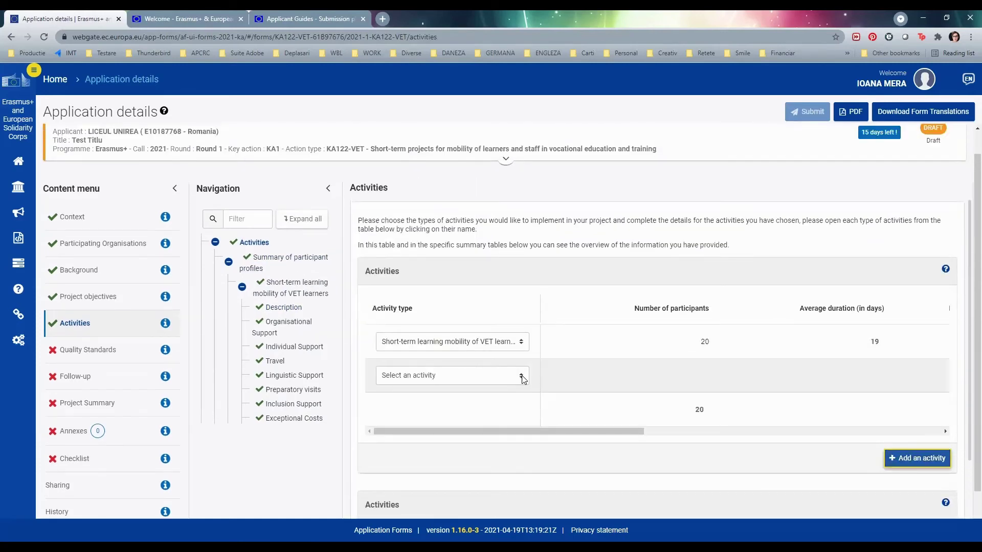
click(521, 376)
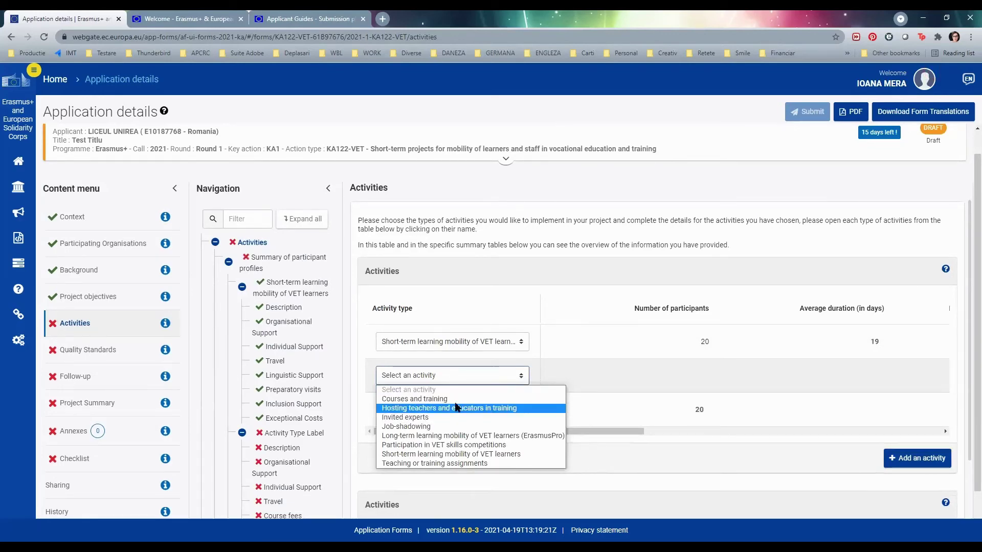
click(458, 463)
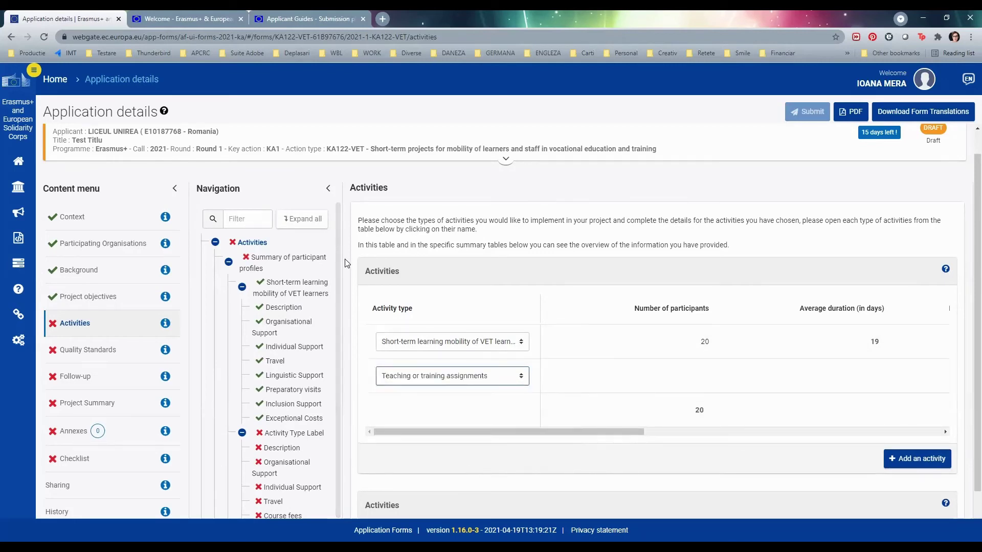
scroll(320, 268, down, 2)
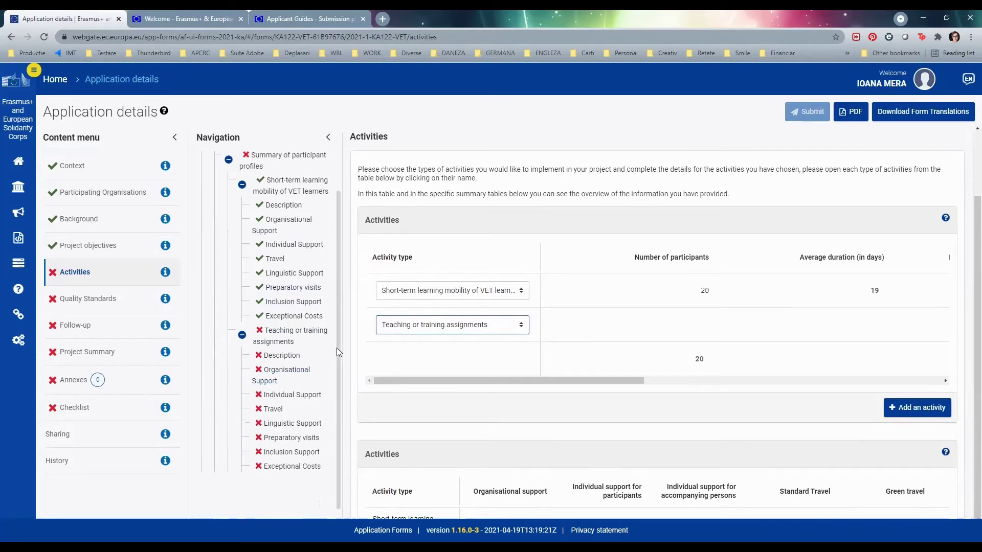
- Answer the teaching activity content question with 'Vv' and link the activities to Objective 2
click(280, 357)
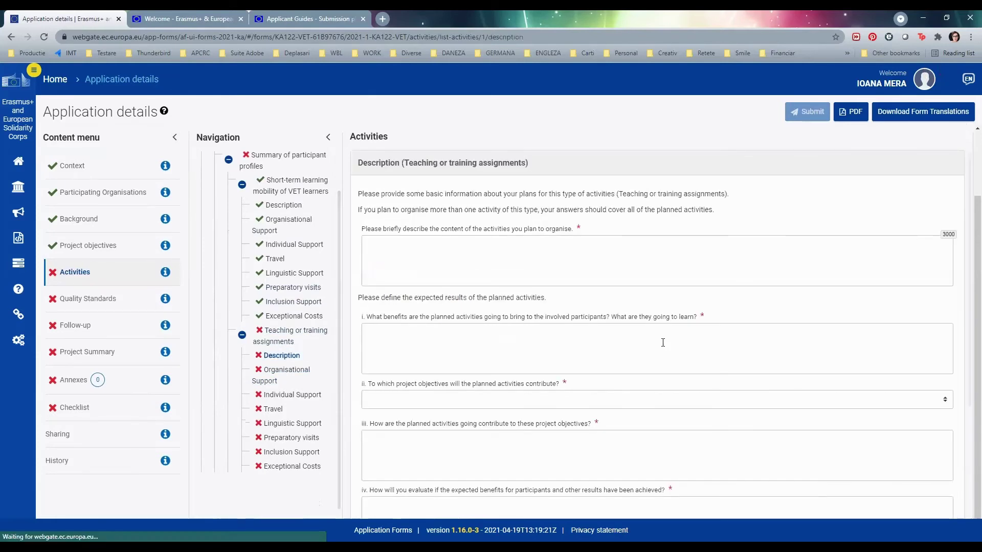
click(564, 260)
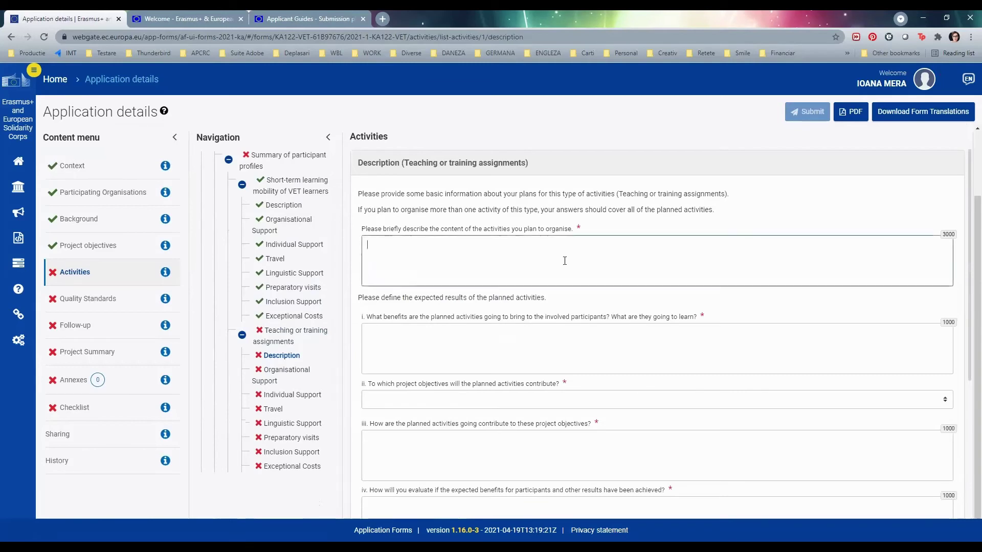
text(V)
text(v)
click(431, 400)
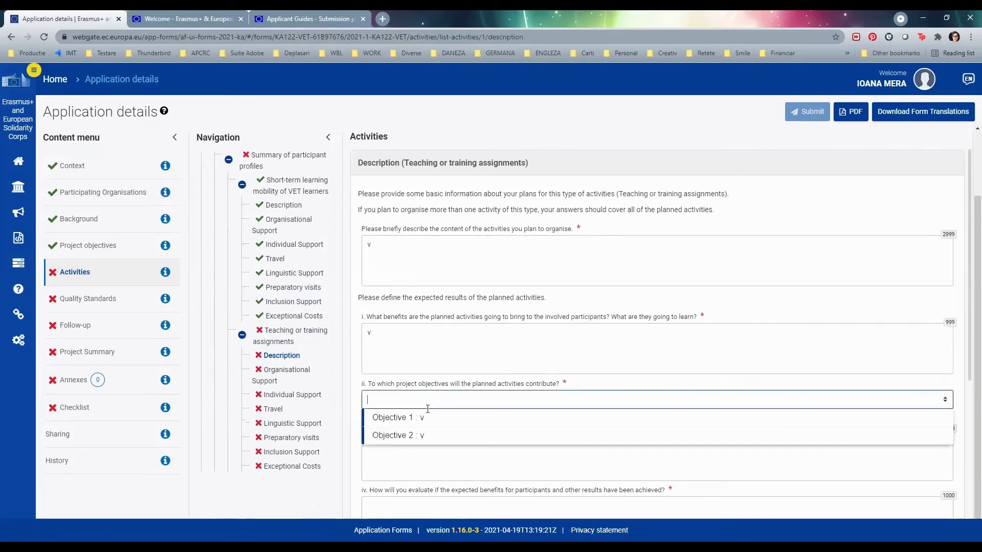
click(422, 435)
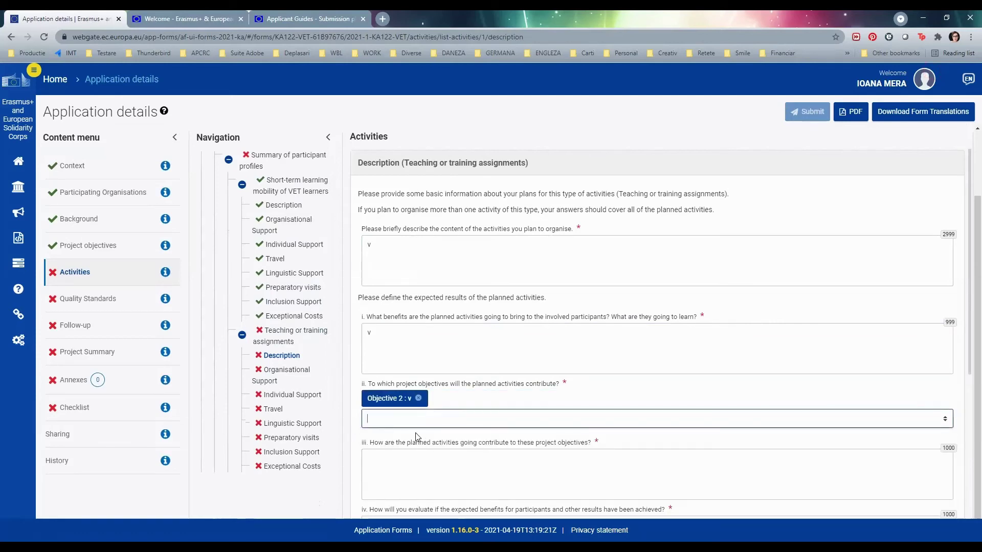
- Fill the objectives, evaluation and selection questions with 'v', then go to Organisational Support
click(389, 466)
text(v)
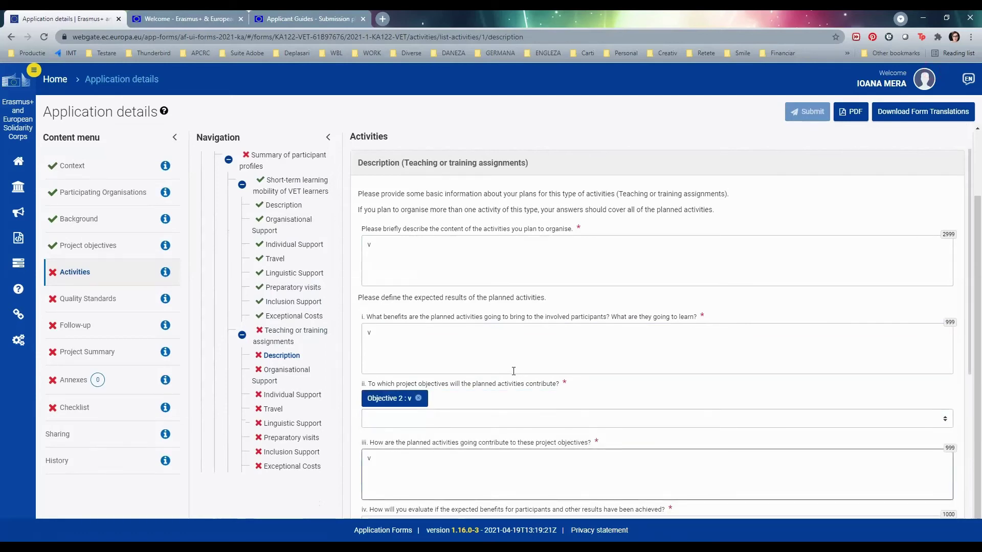
scroll(513, 371, down, 2)
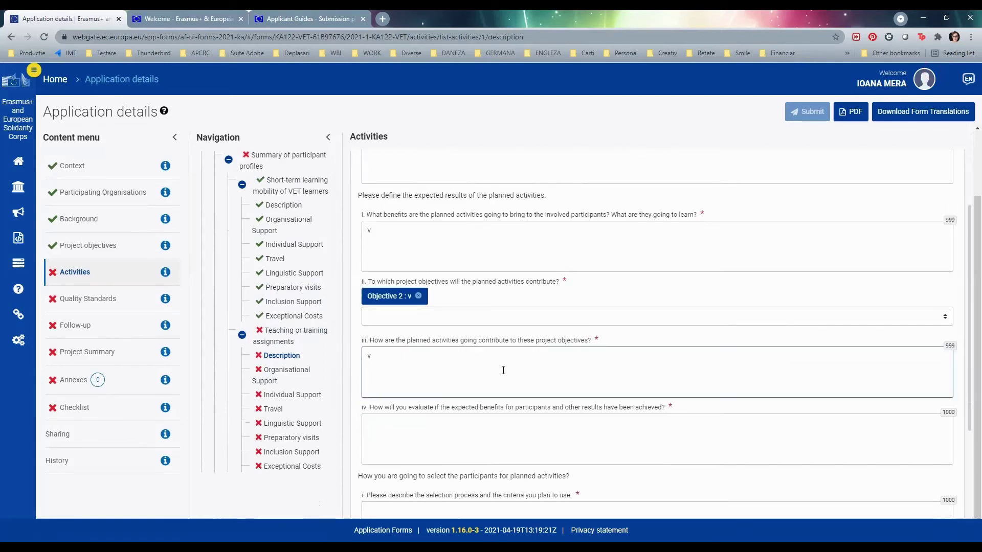
click(479, 436)
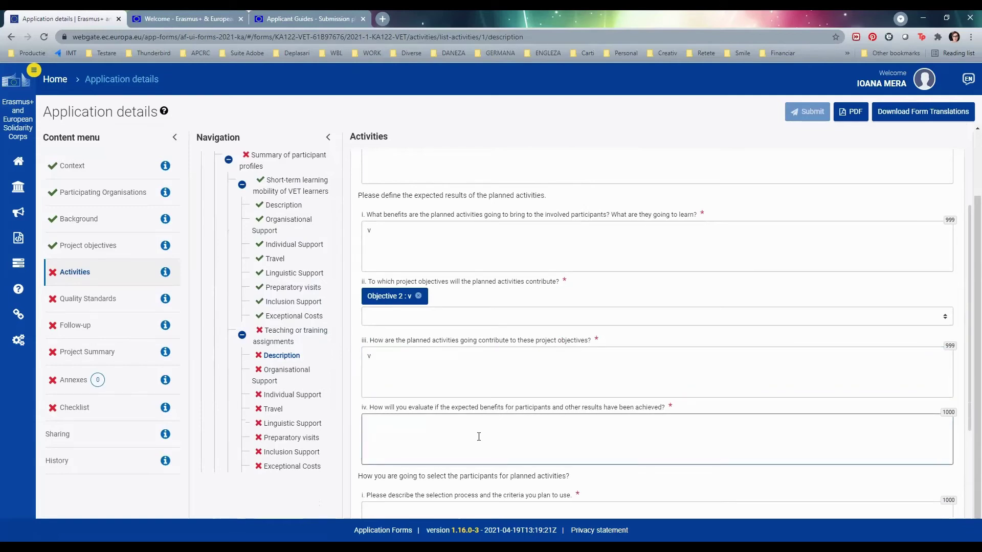
text(v)
scroll(506, 412, down, 3)
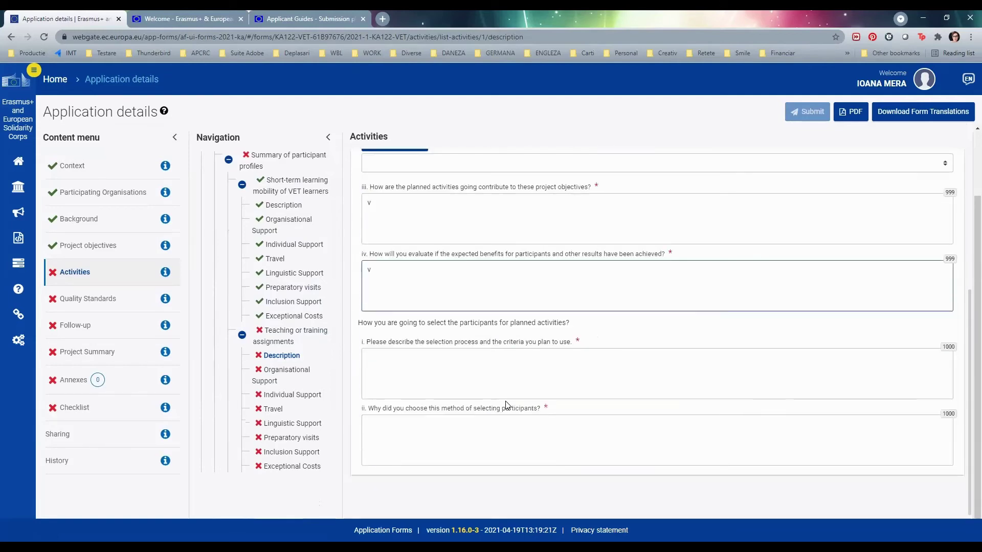
click(495, 377)
text(v)
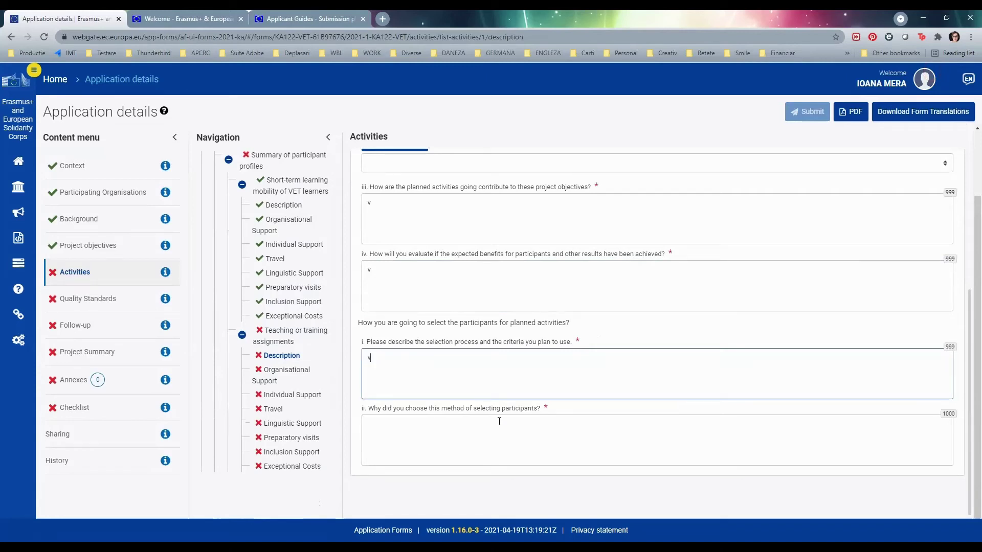
click(495, 438)
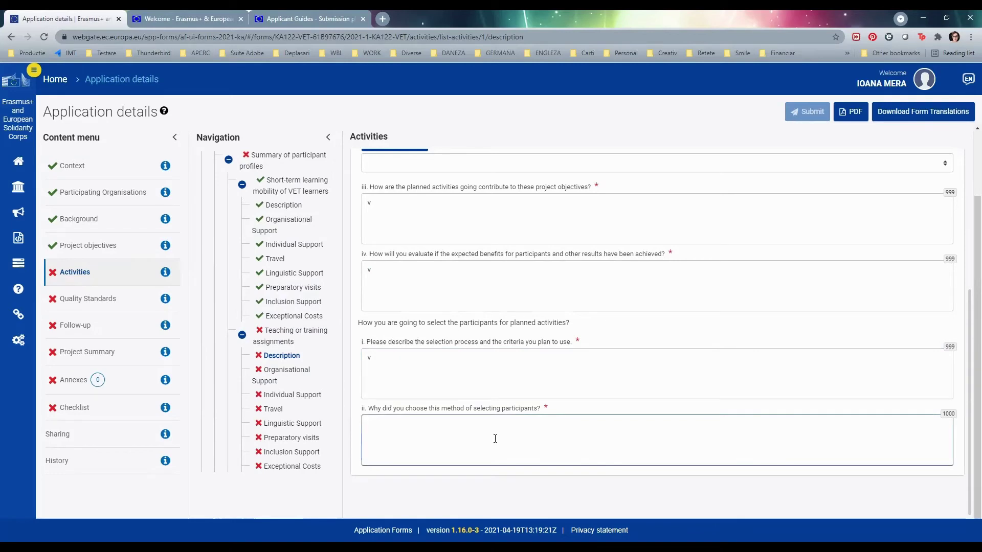
text(v)
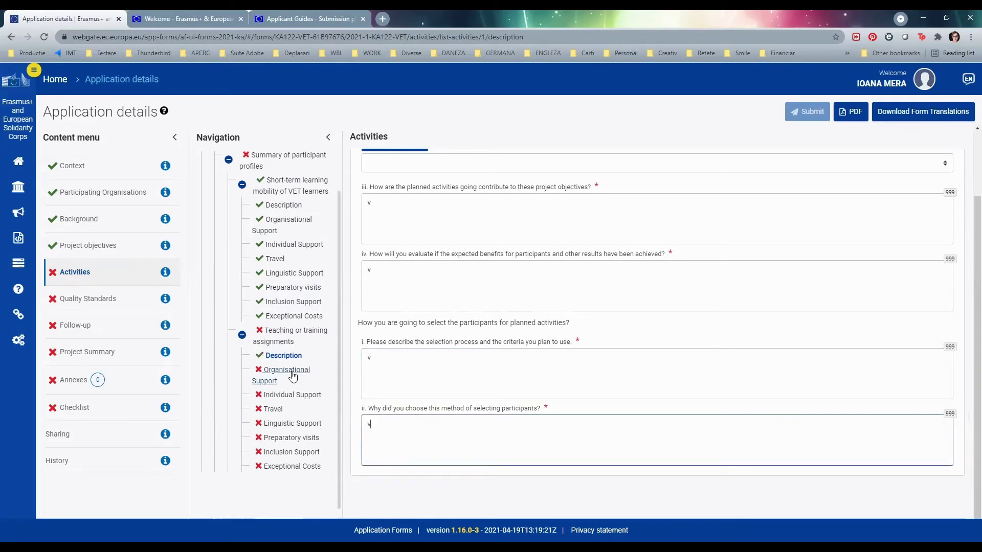
click(290, 374)
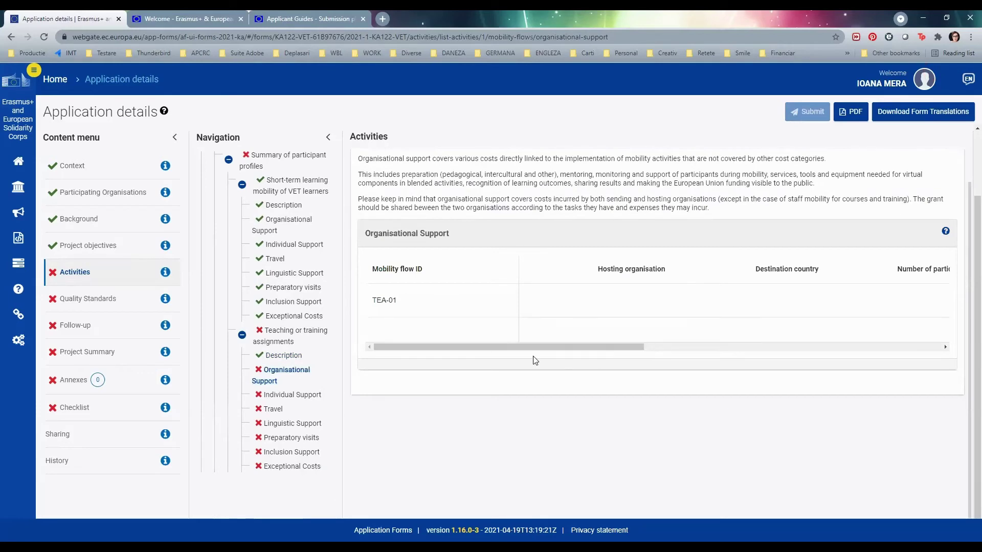
- Review the Individual and Organisational Support tables, then return to the TEA-01 flow table
click(306, 398)
drag(555, 341, 708, 354)
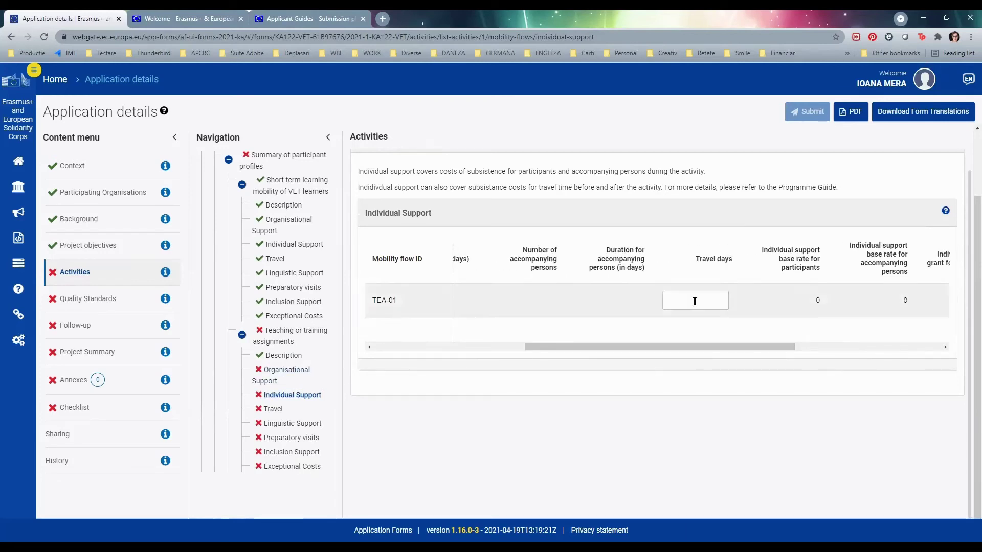
click(283, 373)
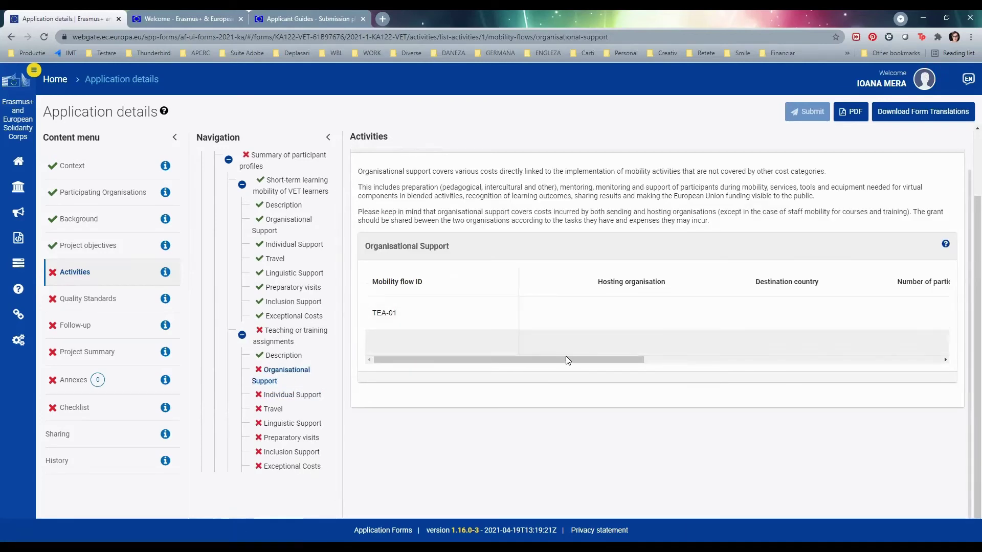
drag(577, 363, 489, 354)
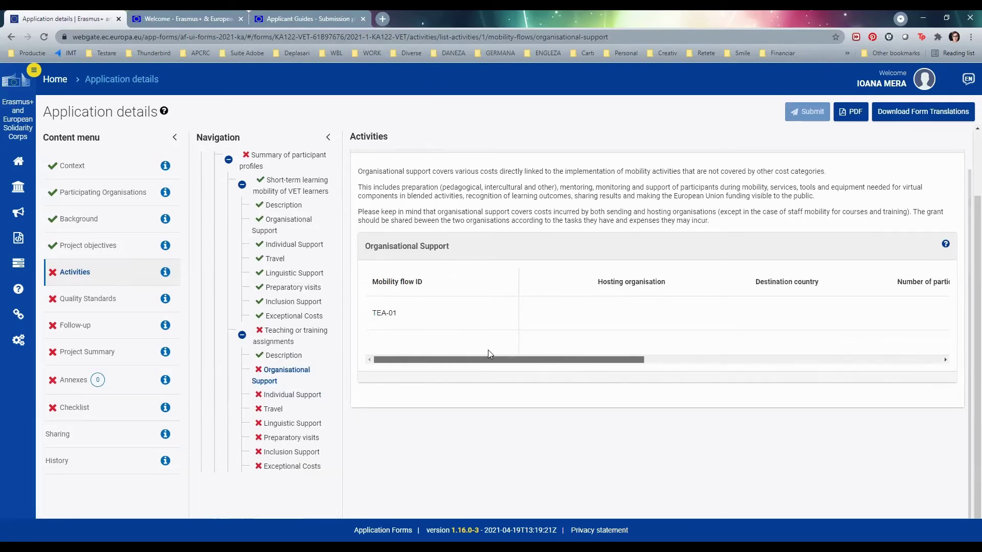
click(282, 342)
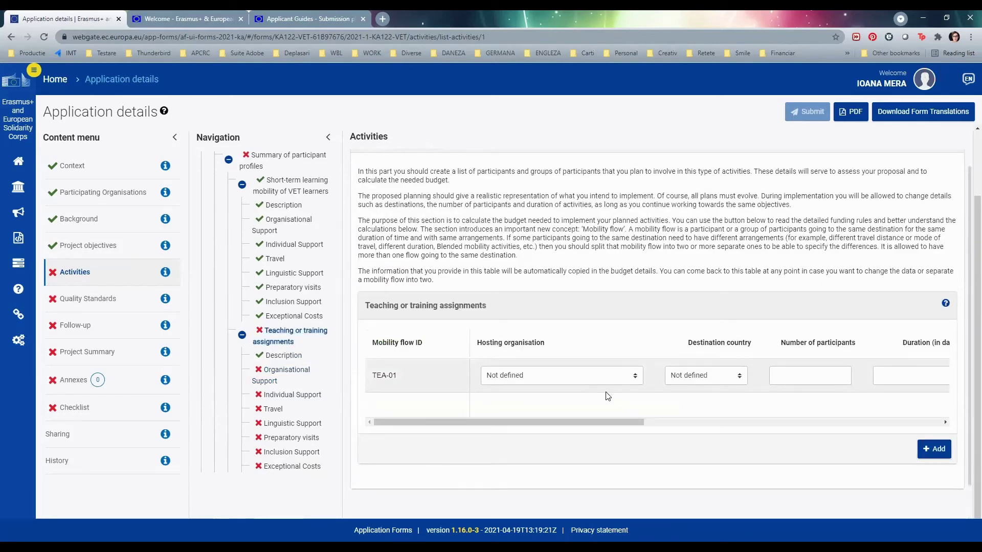
- Choose Nume as TEA-01's hosting organisation and begin entering the participant count
click(563, 381)
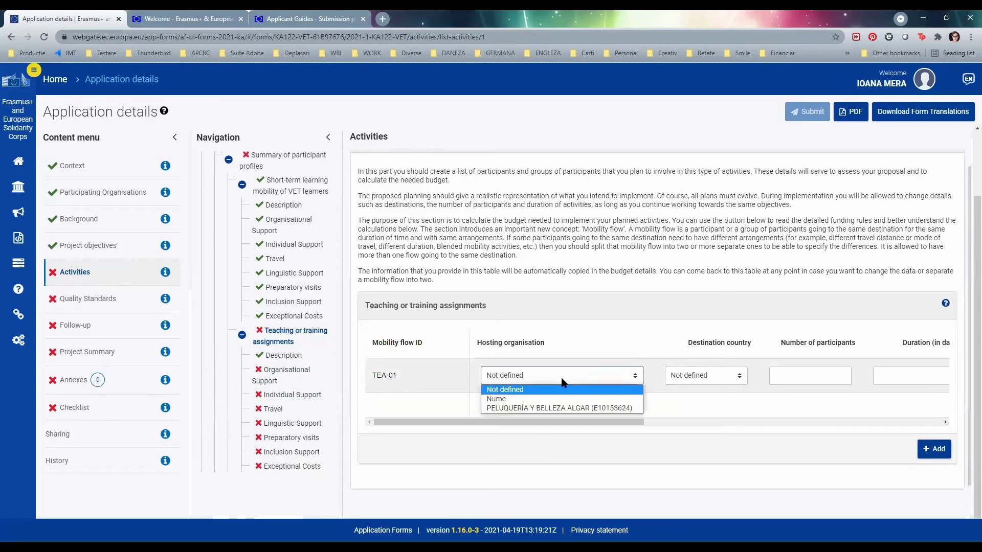
click(566, 401)
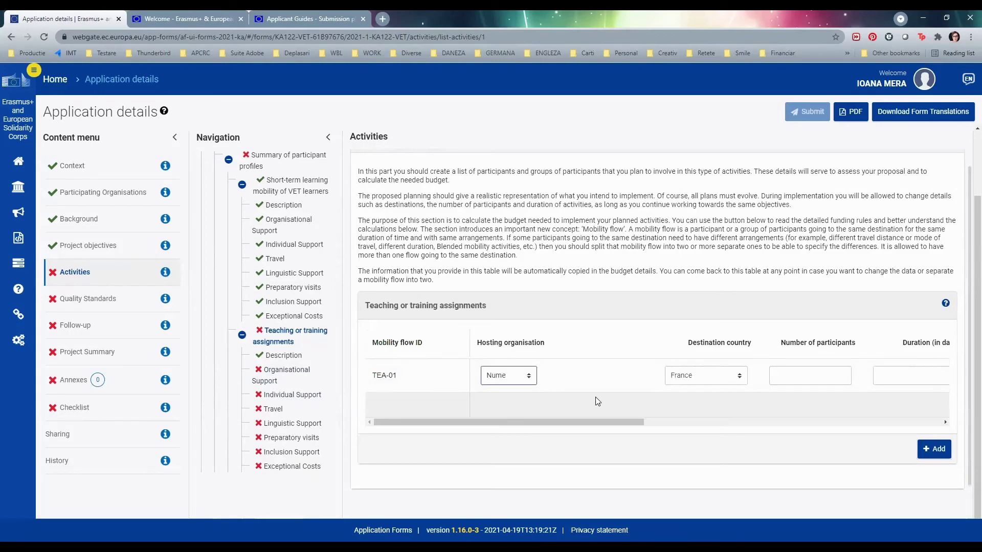
click(811, 378)
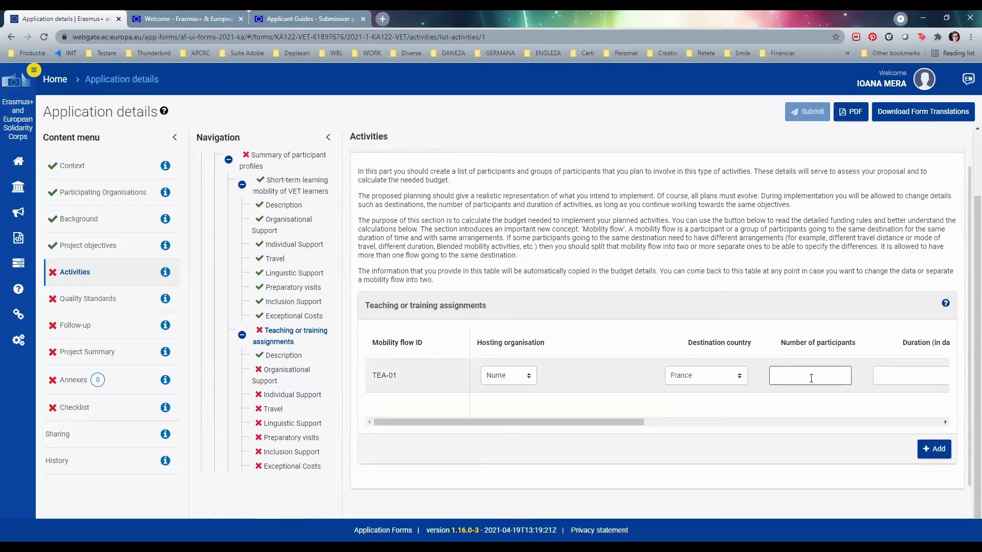
text(11)
click(836, 407)
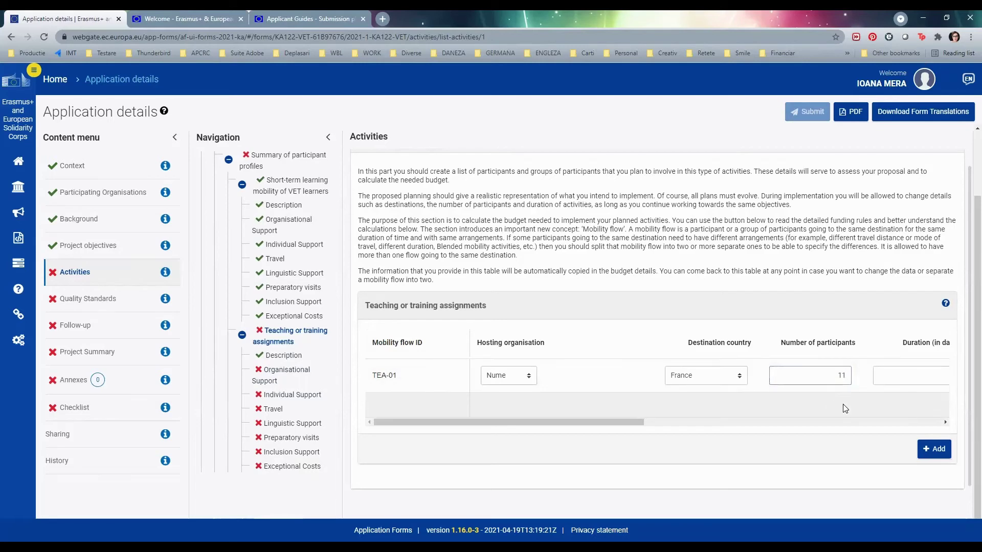
click(890, 384)
key(shift+Tab)
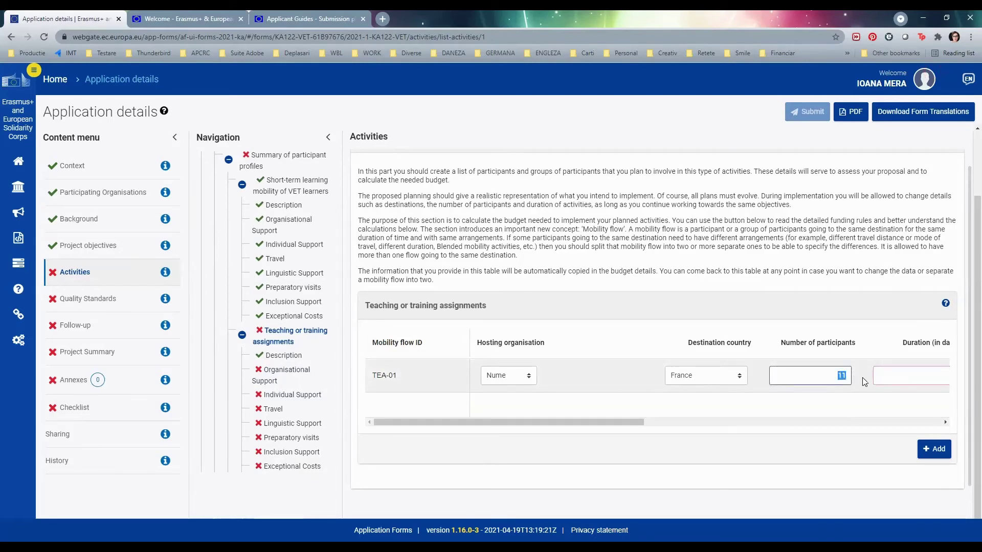
drag(596, 423, 724, 426)
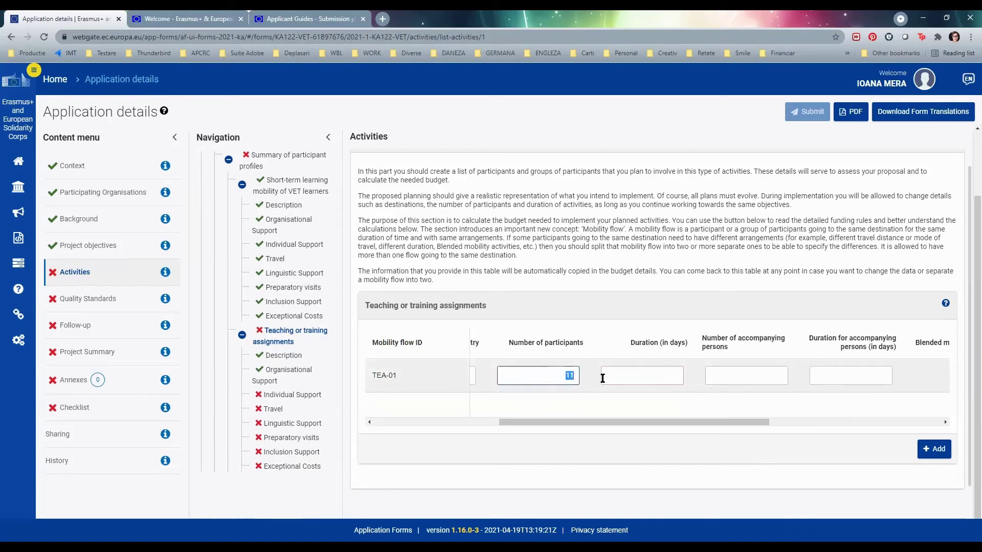
text(0)
text(32)
click(589, 409)
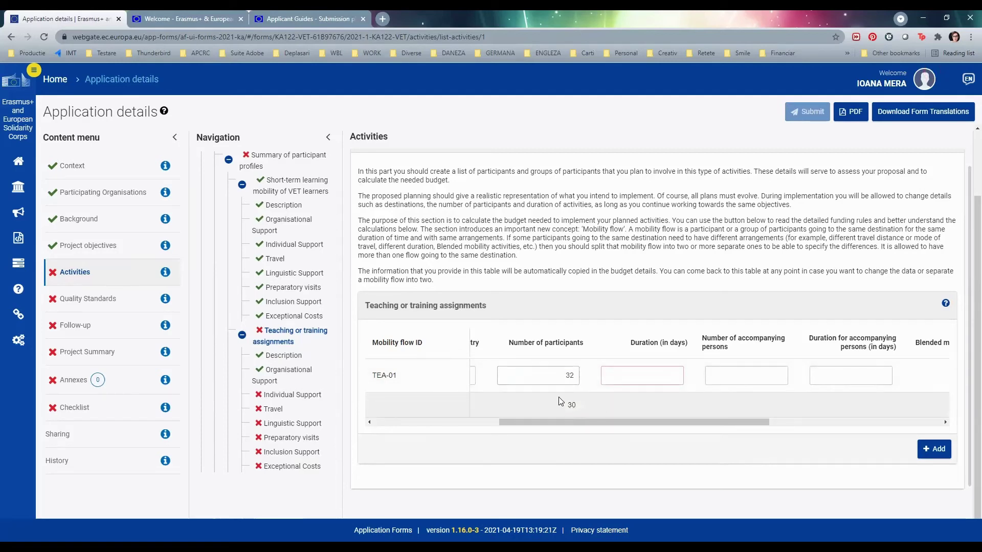
- Set TEA-01 to 10 participants with a duration of 5 days
click(568, 375)
click(639, 372)
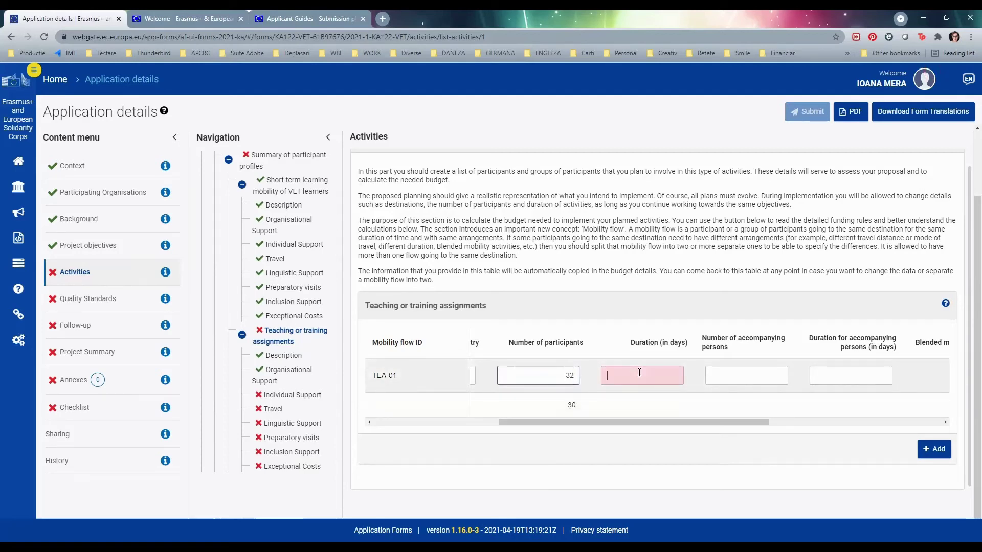
click(634, 402)
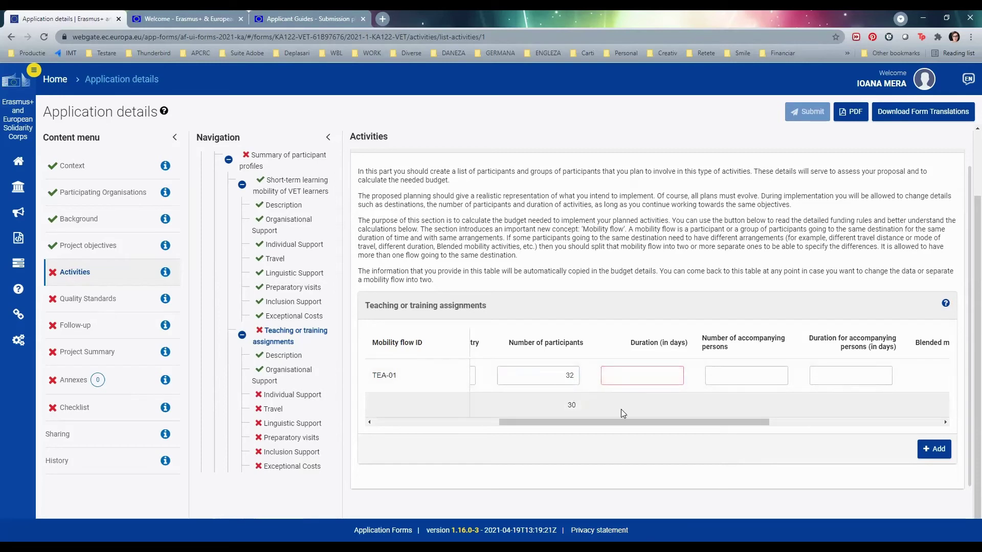
click(561, 376)
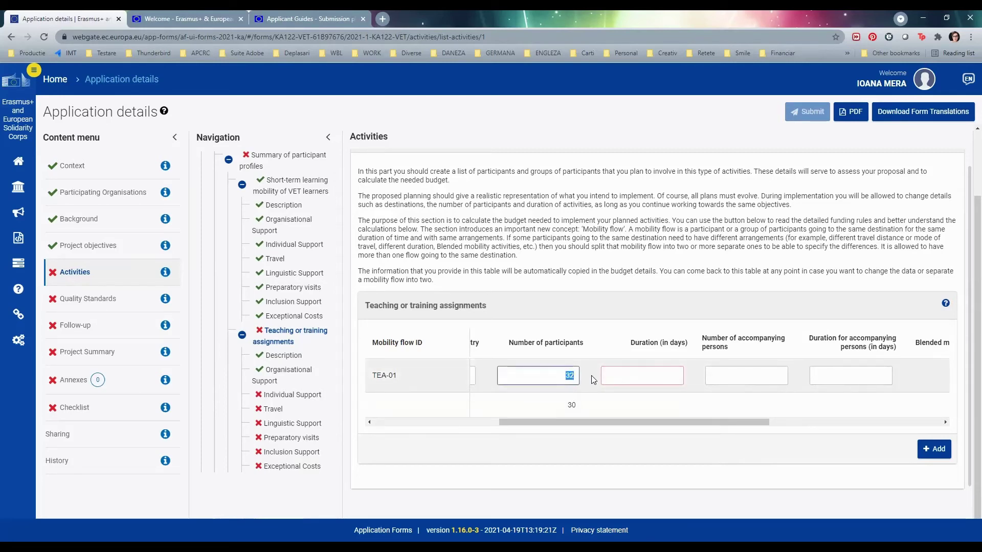
text(10)
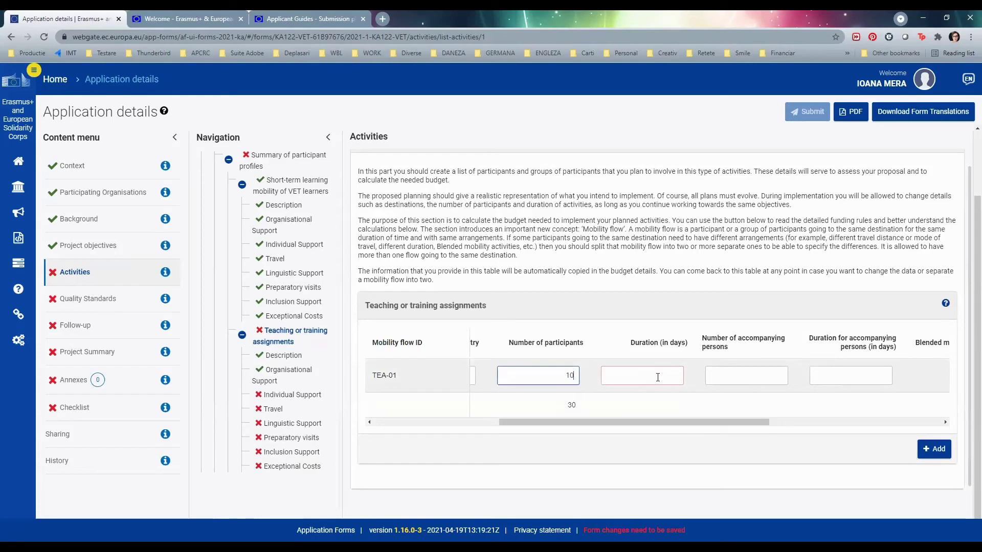
click(657, 377)
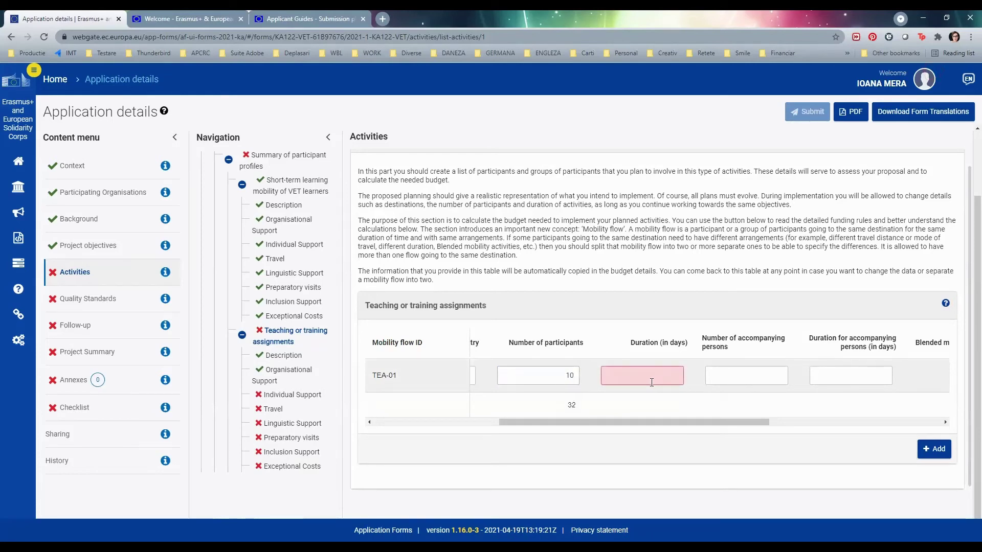
text(5)
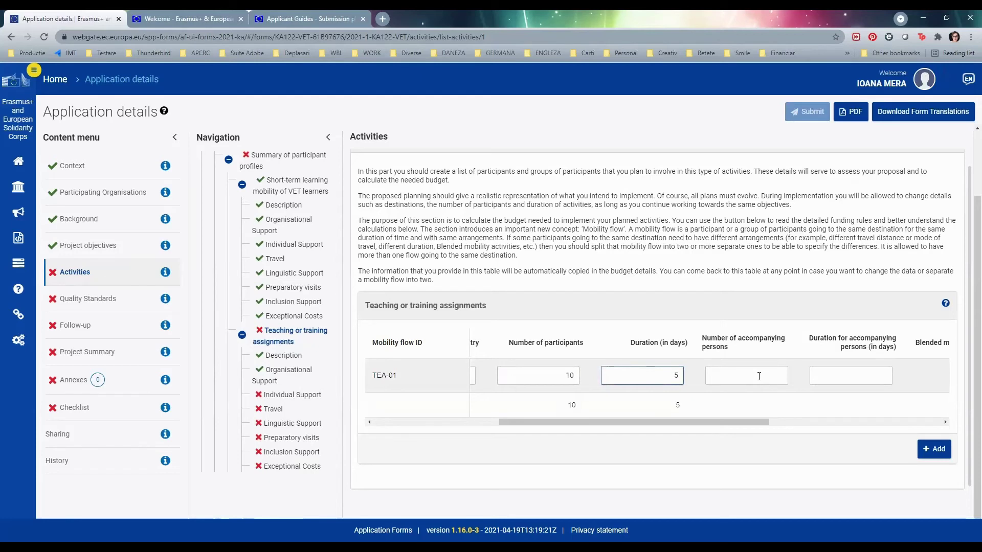
- Enter 0 accompanying persons, 0 accompanying-person days and 0 non-teaching staff
click(759, 376)
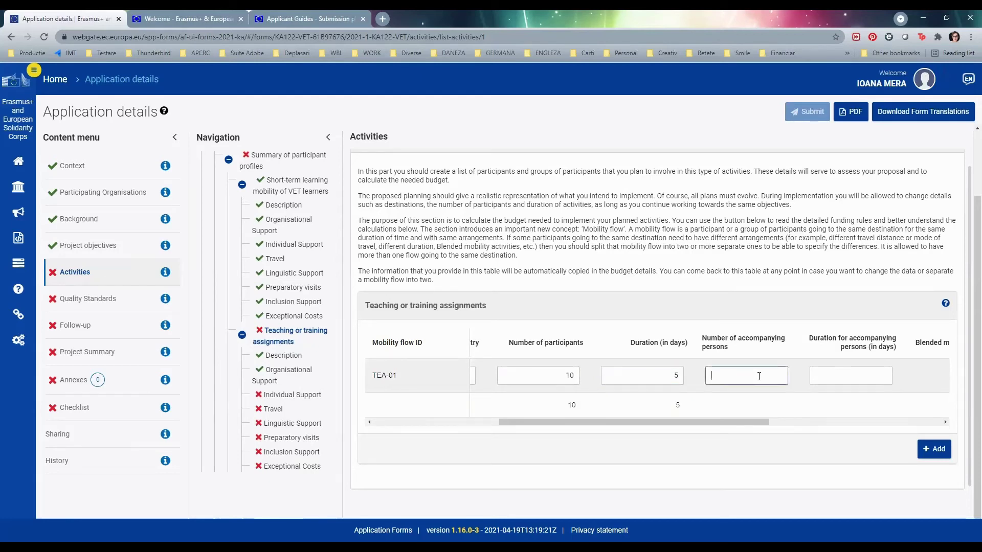
text(0)
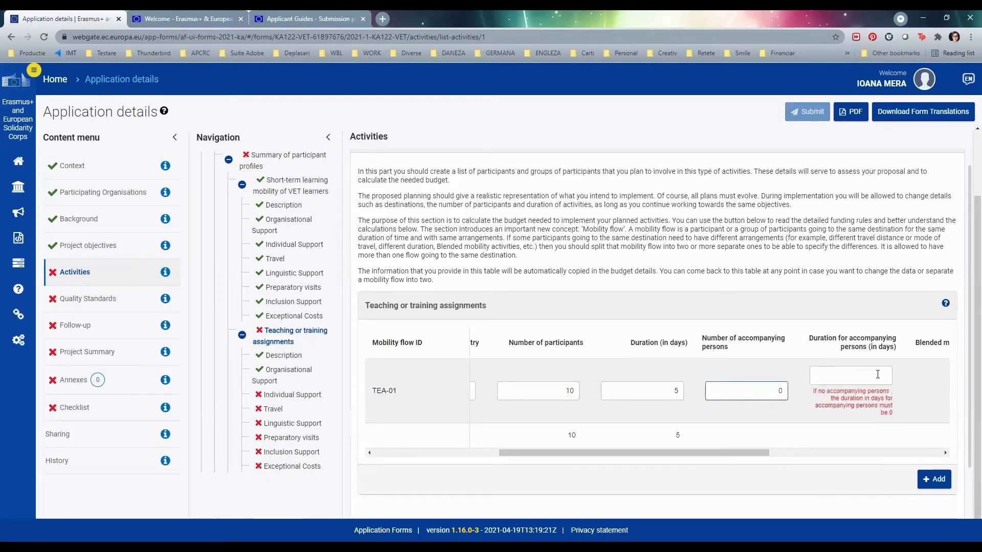
click(878, 375)
text(0)
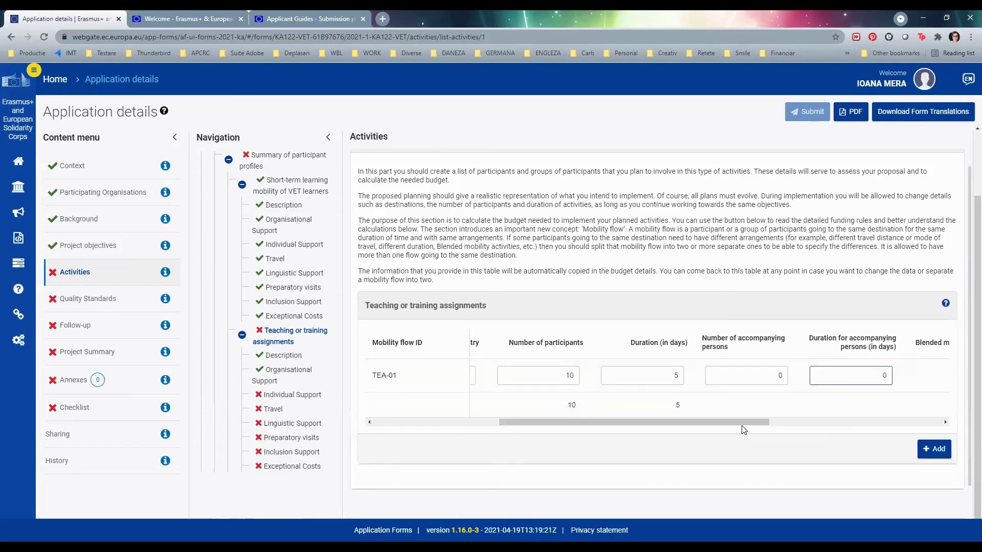
drag(748, 423, 901, 425)
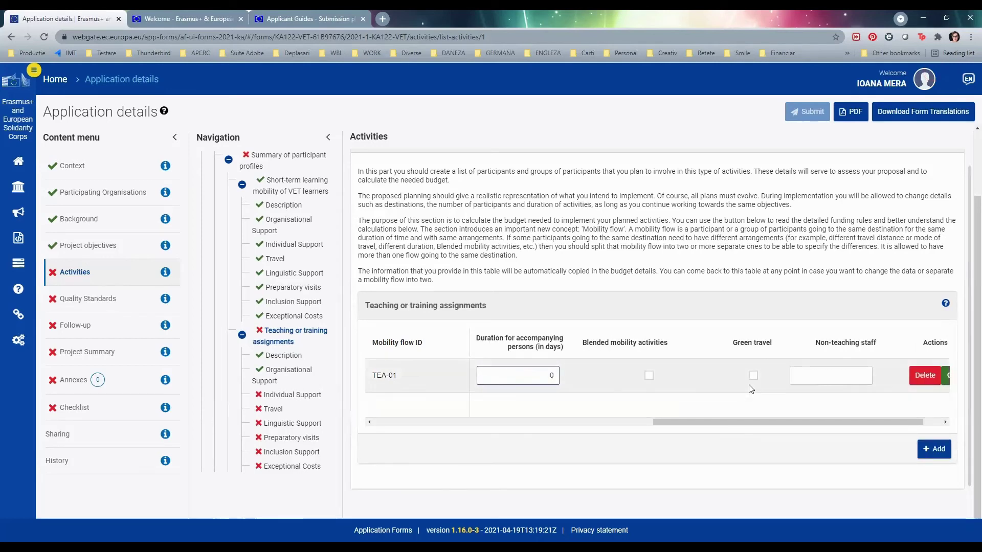
click(827, 375)
text(0)
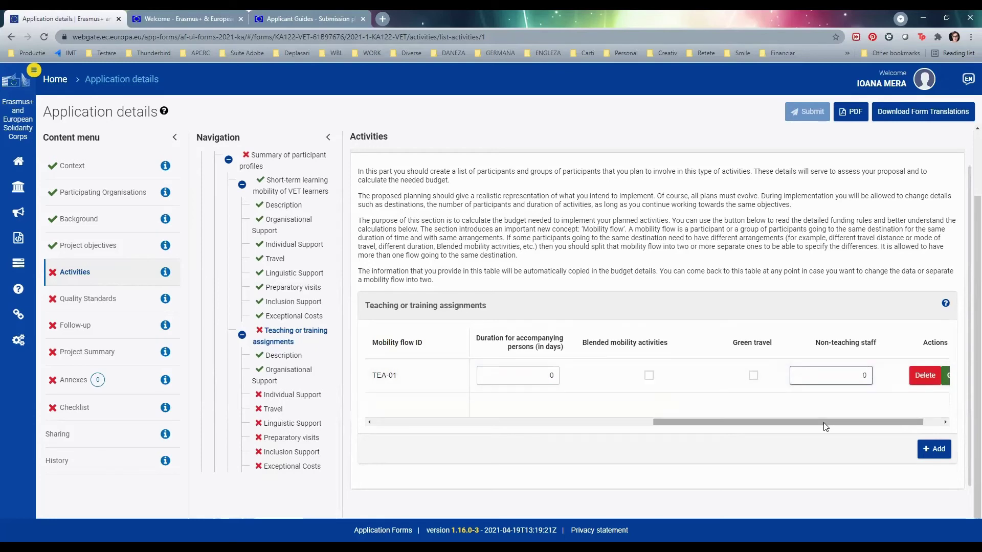
drag(869, 422, 888, 416)
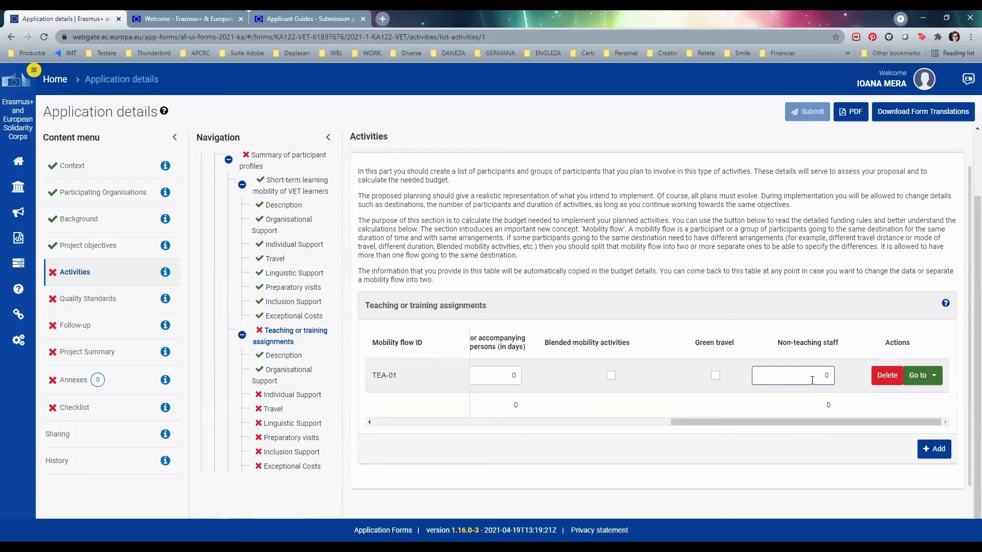
- Set TEA-01's travel days to 2 on the Individual Support page
click(293, 395)
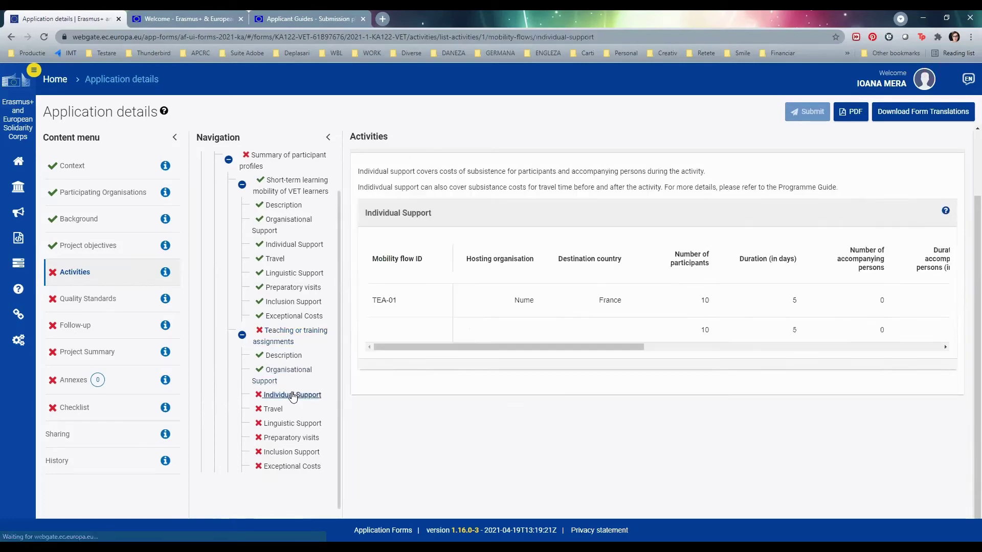
drag(628, 348, 805, 347)
click(654, 300)
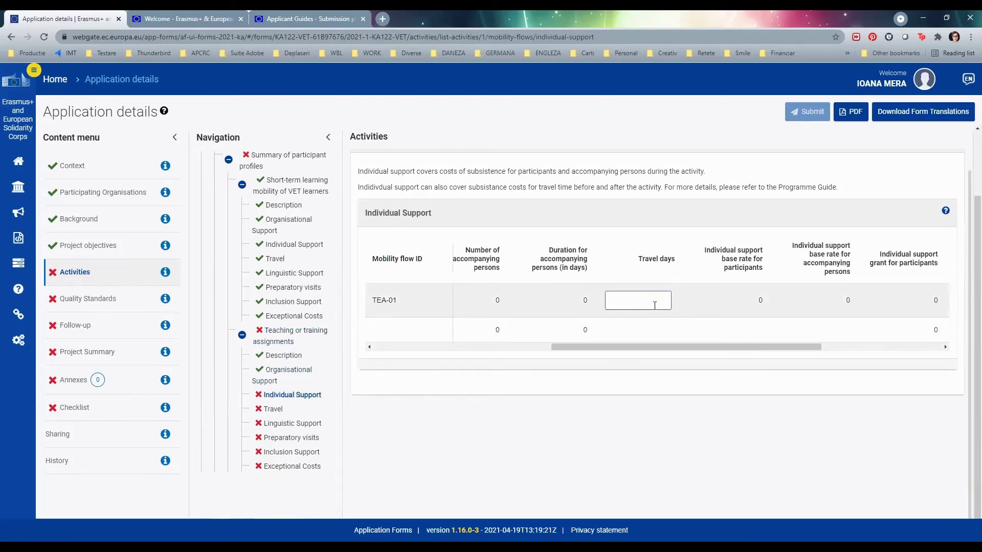
text(2)
key(BackSpace)
text(6)
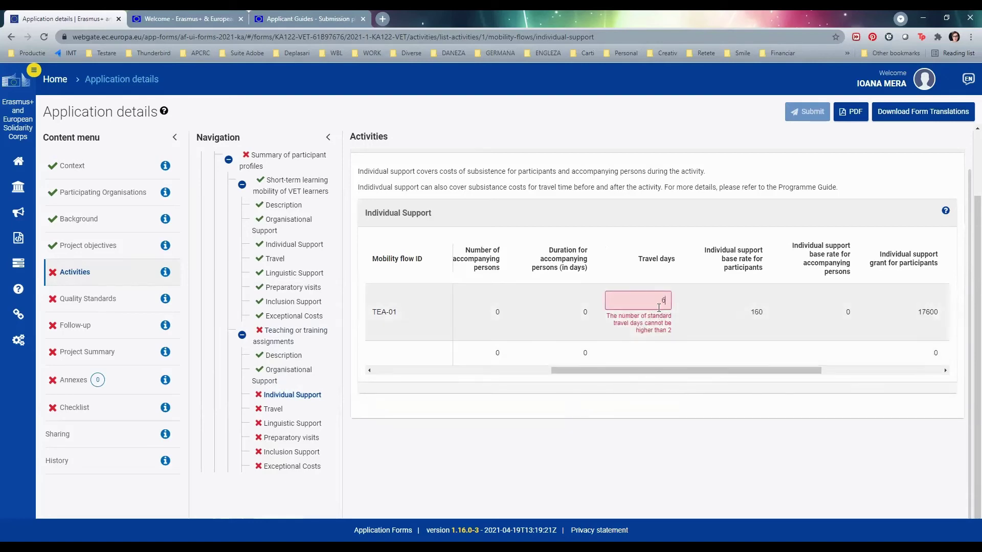
double_click(663, 301)
text(2)
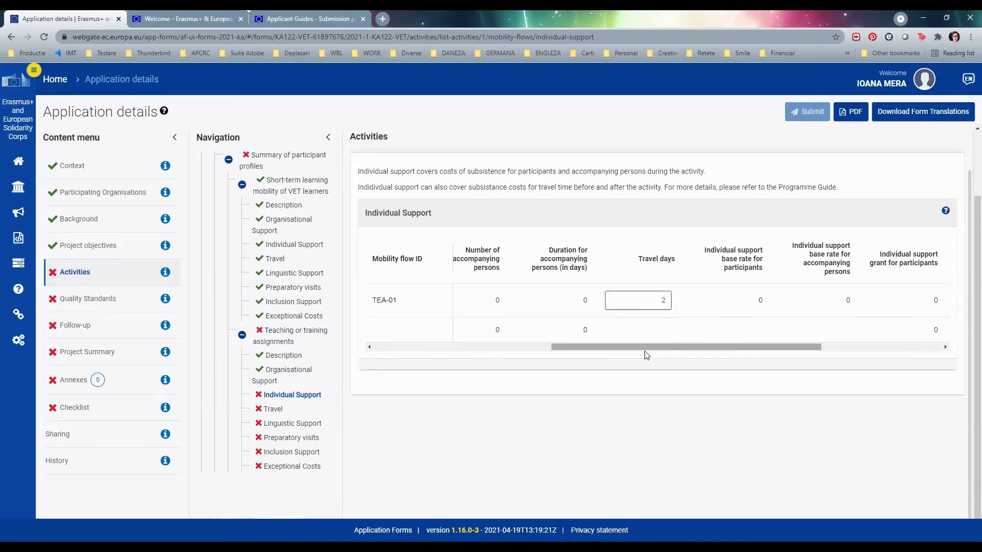
drag(699, 348, 818, 348)
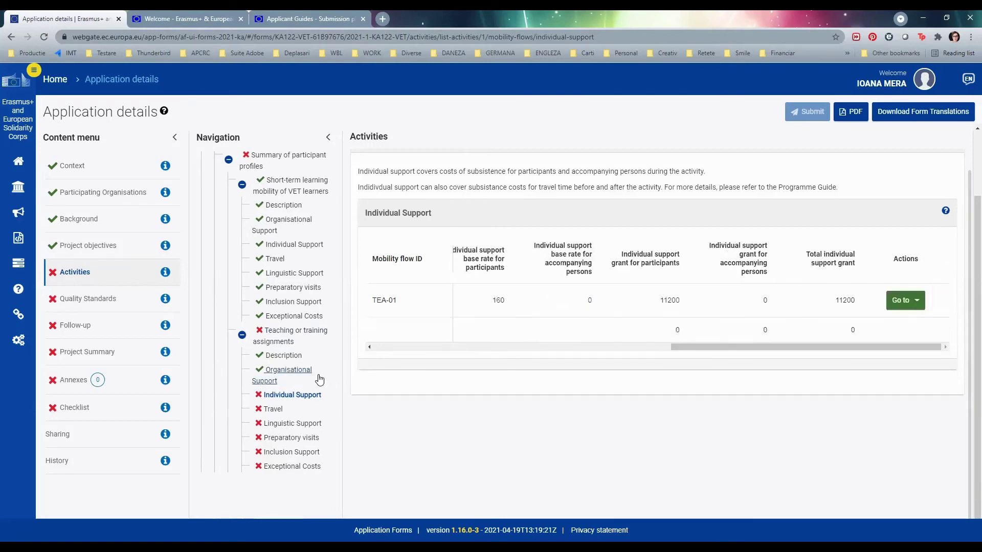
- Choose the 2000 - 2999 km travel distance band on the Travel page
click(273, 409)
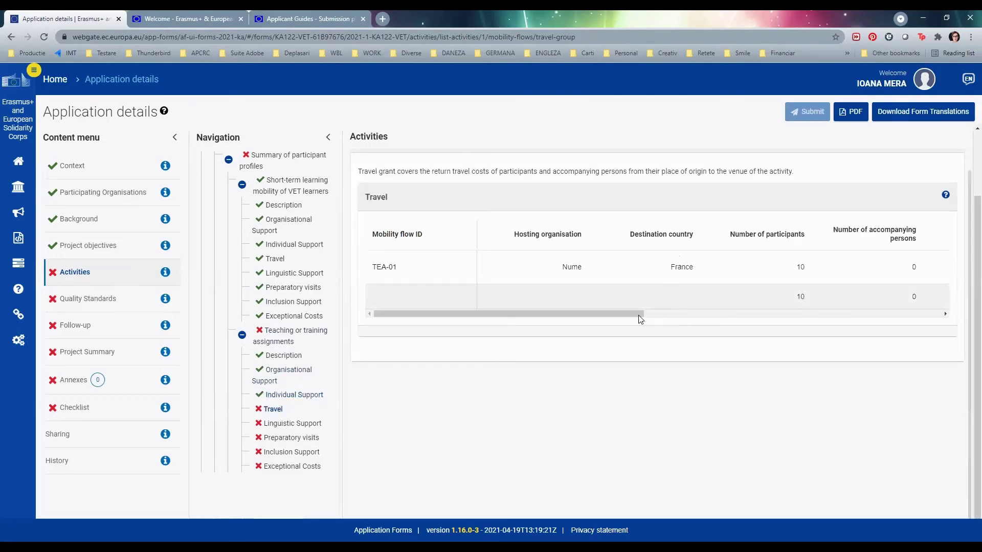
drag(636, 340, 817, 342)
click(729, 297)
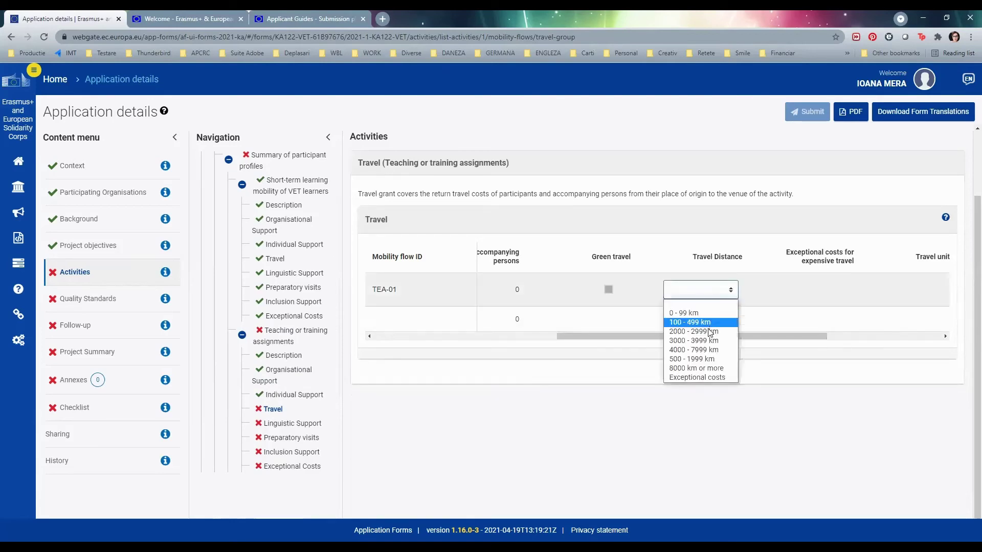
click(680, 334)
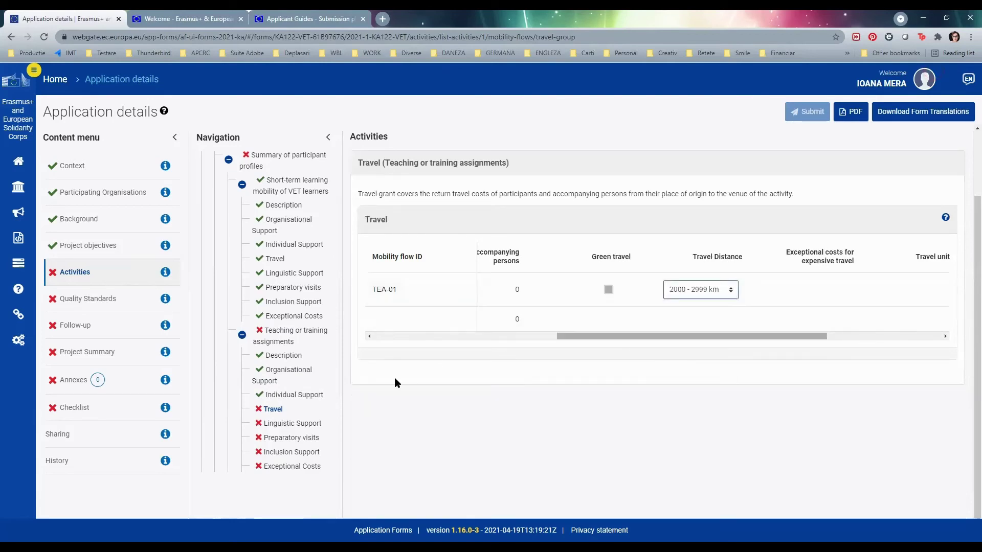
- Set linguistic support to French with 0 participants without OLS access
click(289, 423)
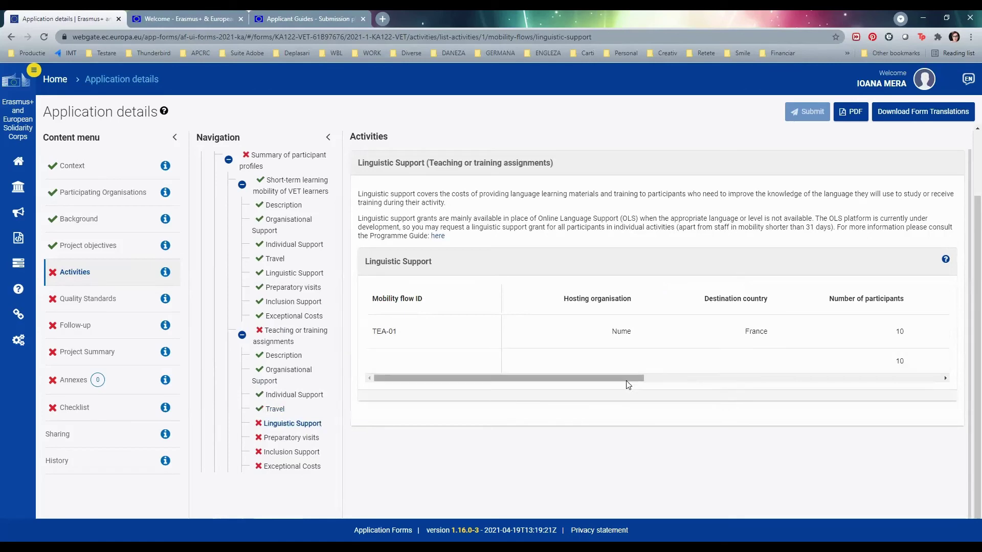
drag(662, 378, 795, 381)
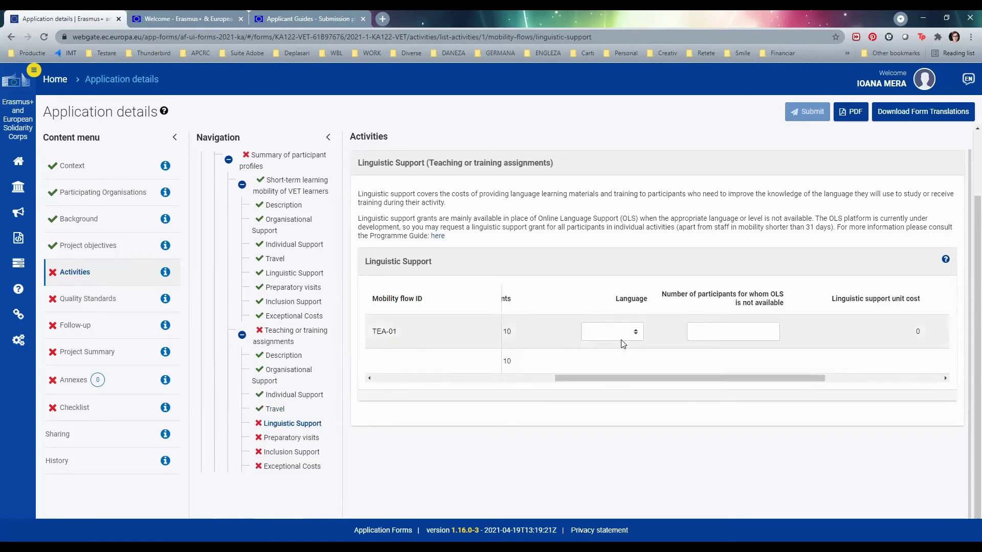
click(634, 332)
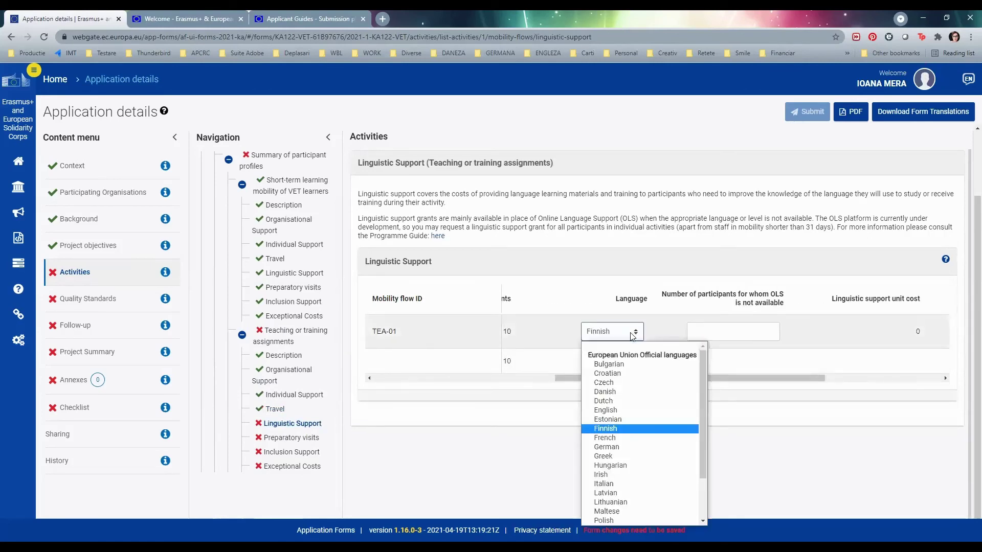
click(635, 428)
key(Down)
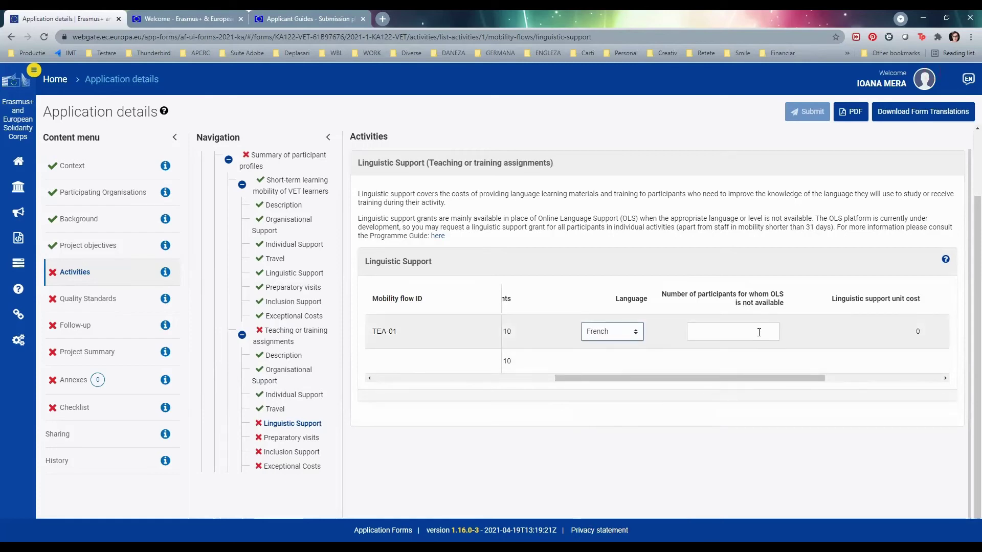
click(757, 332)
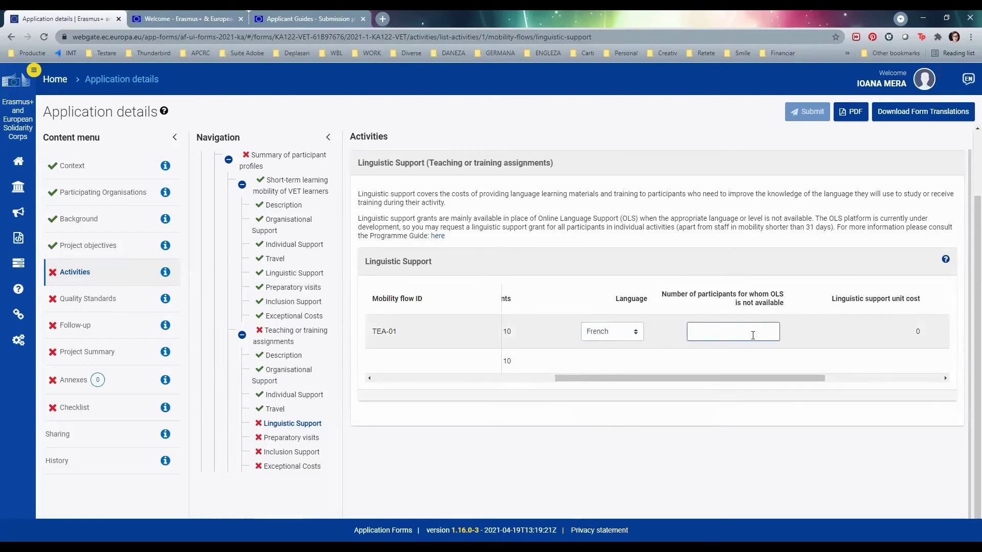
text(0)
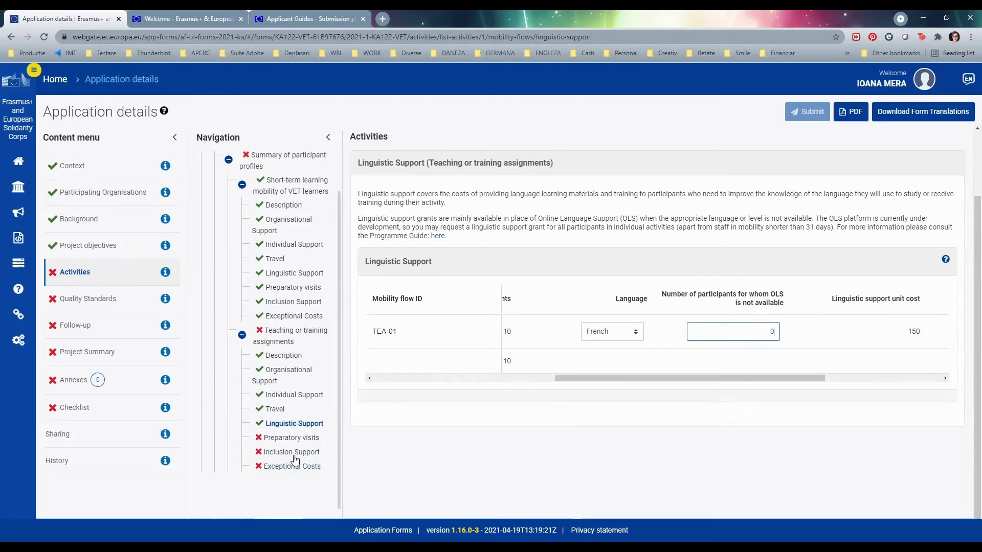
- Enter 0 preparatory-visit participants, then go to Inclusion Support
click(289, 439)
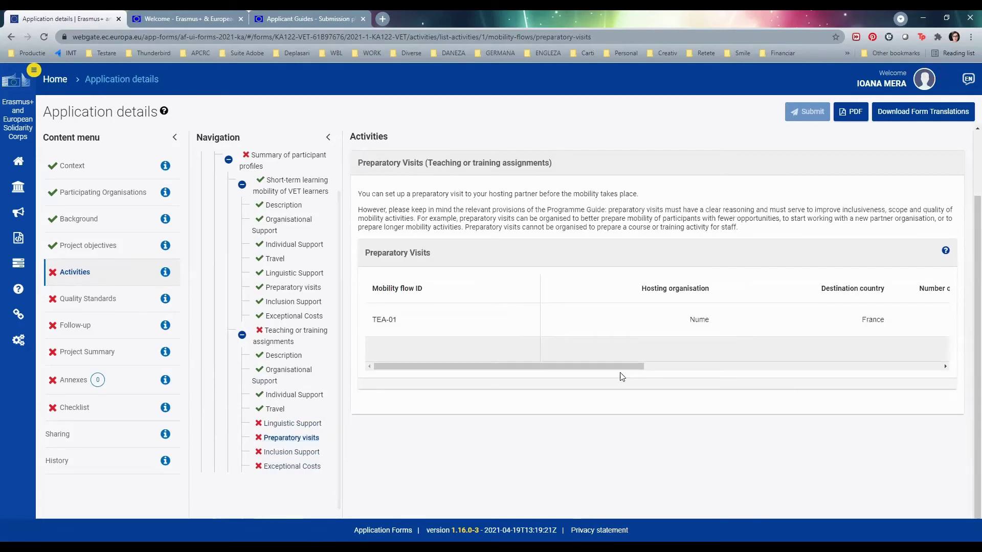
drag(605, 371, 754, 371)
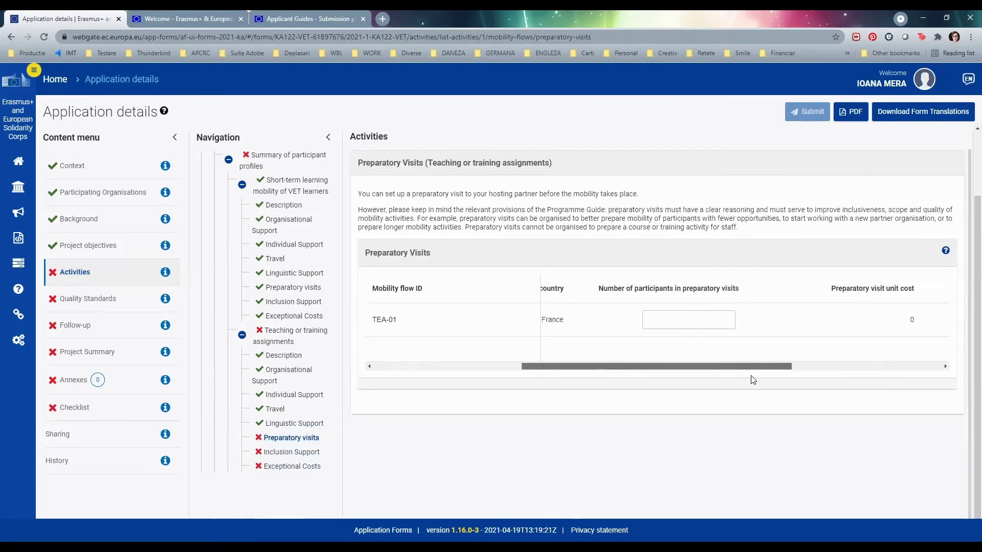
click(697, 318)
text(0)
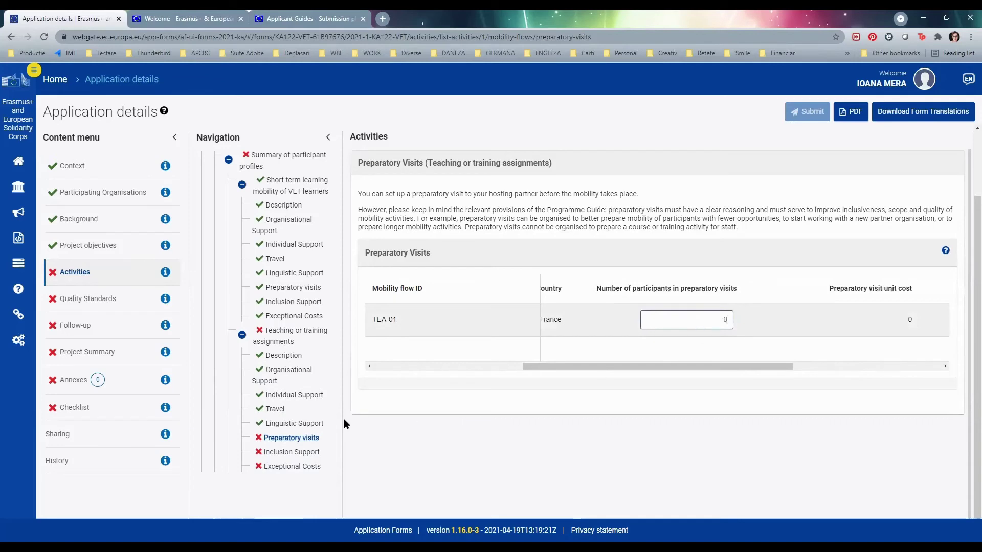
click(292, 452)
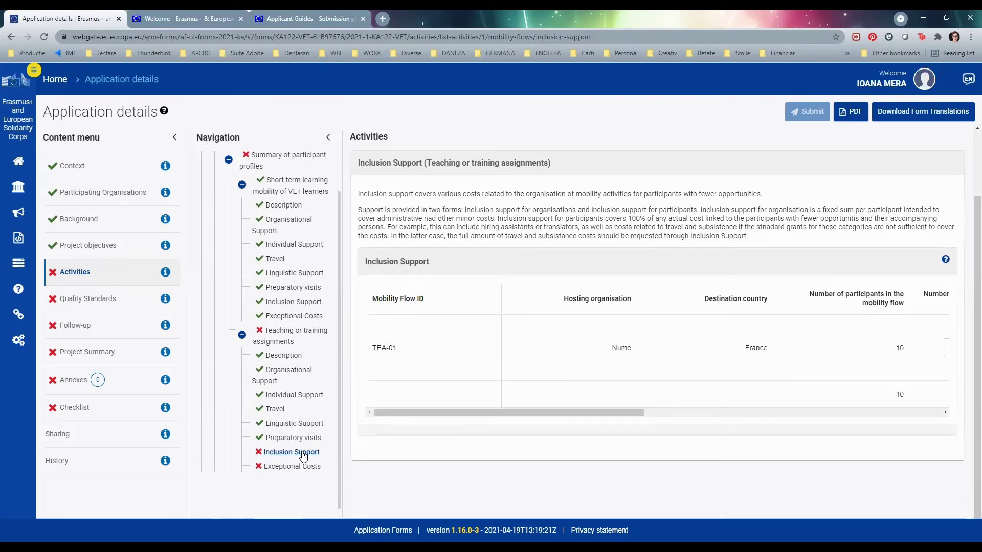
- Enter 0 participants for TEA-01's inclusion support
drag(493, 412, 694, 417)
click(567, 349)
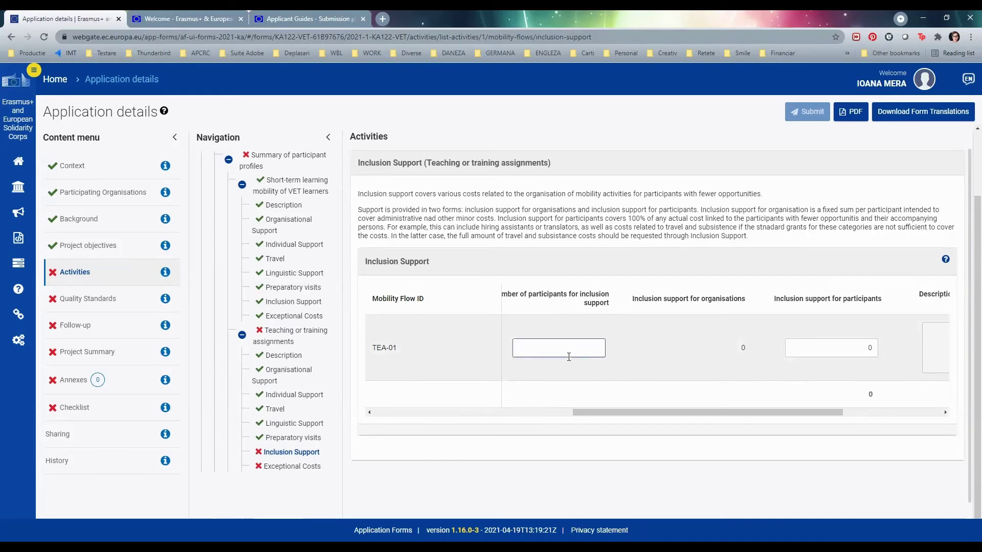
text(0)
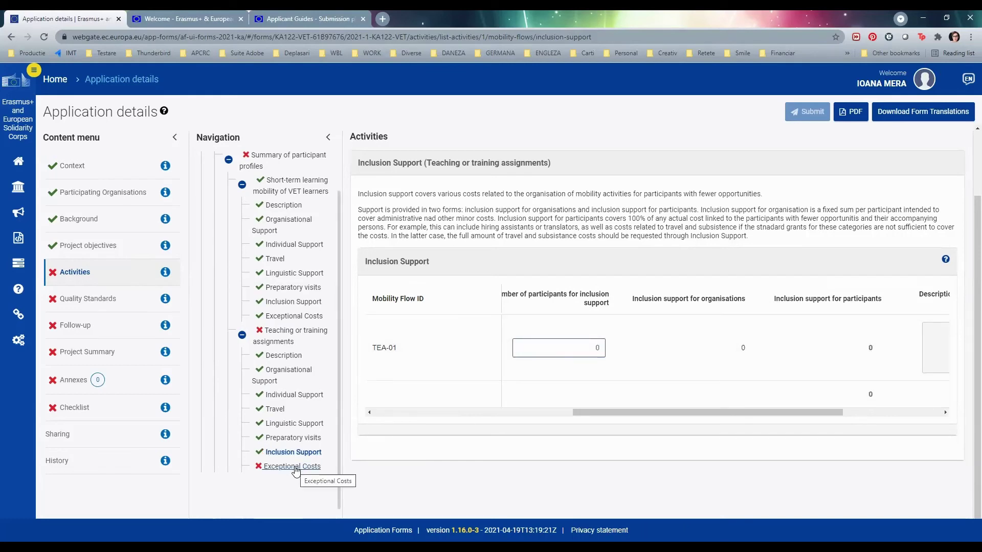
- Enter 0 participants on the Exceptional Costs page and commit the value
click(291, 466)
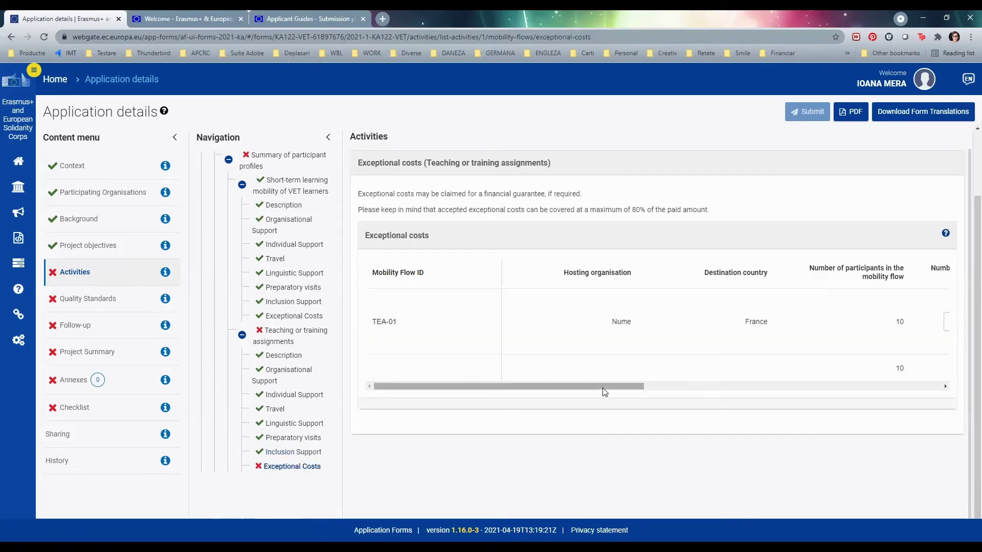
drag(602, 390, 780, 384)
click(649, 322)
text(0)
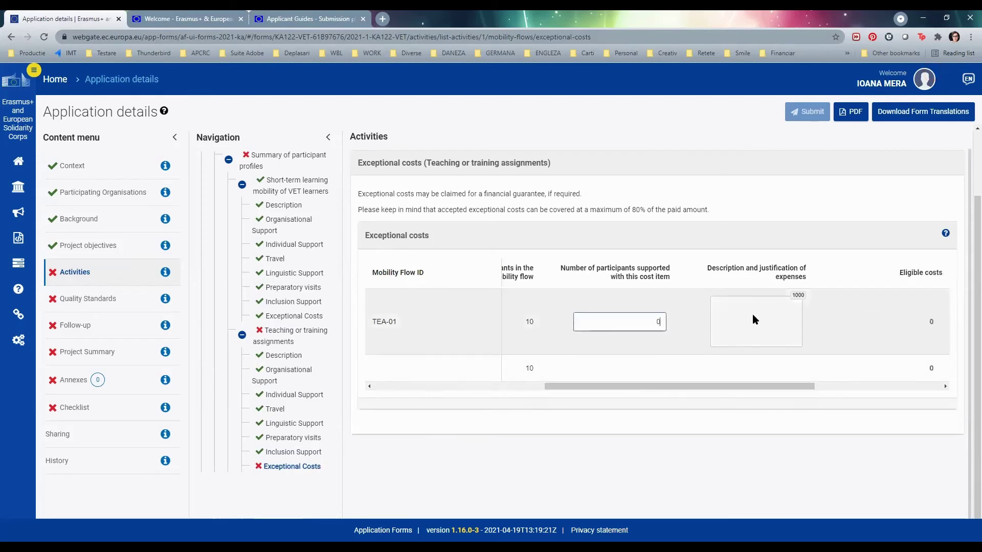
click(756, 319)
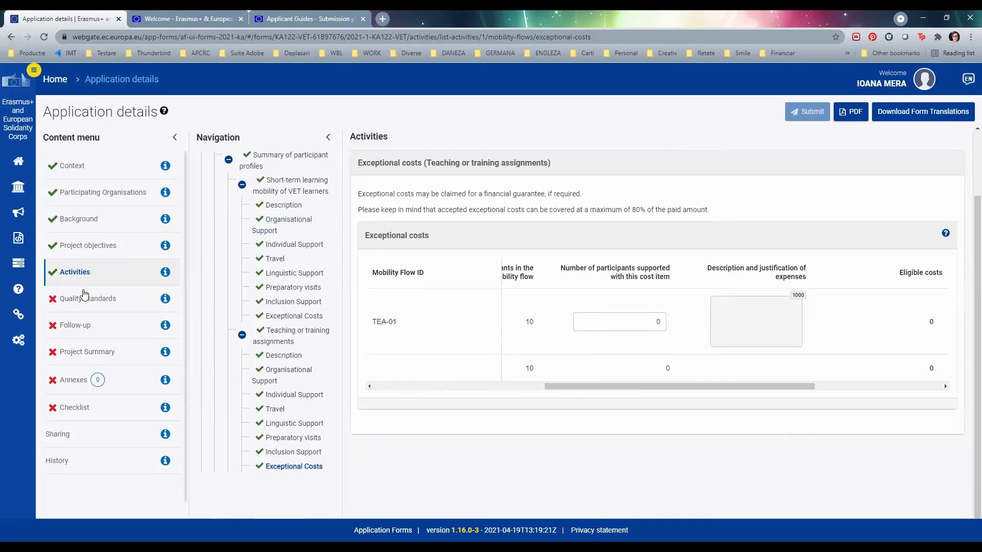
- Tick both Quality Standards agreement checkboxes, then move to Follow-up
click(97, 305)
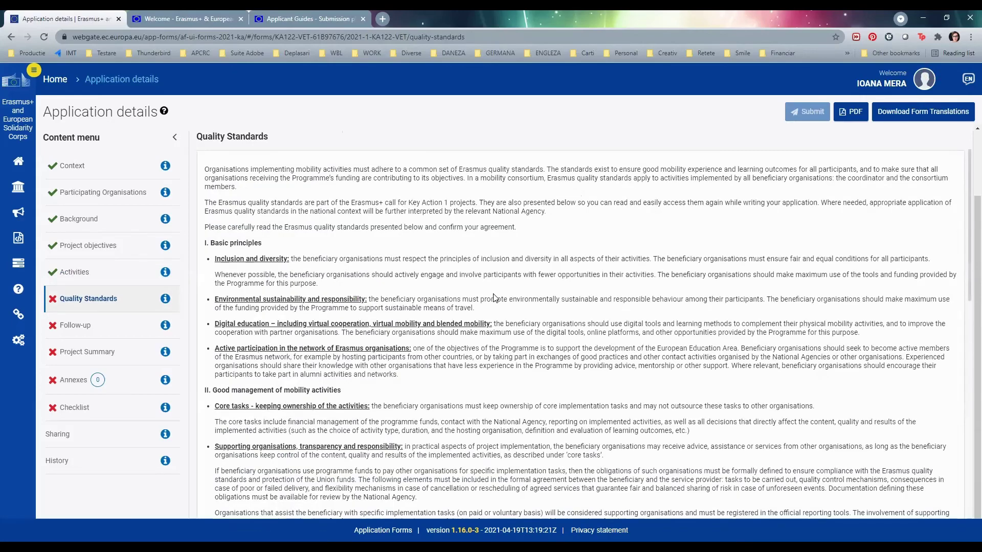
scroll(494, 303, down, 5)
scroll(495, 302, down, 6)
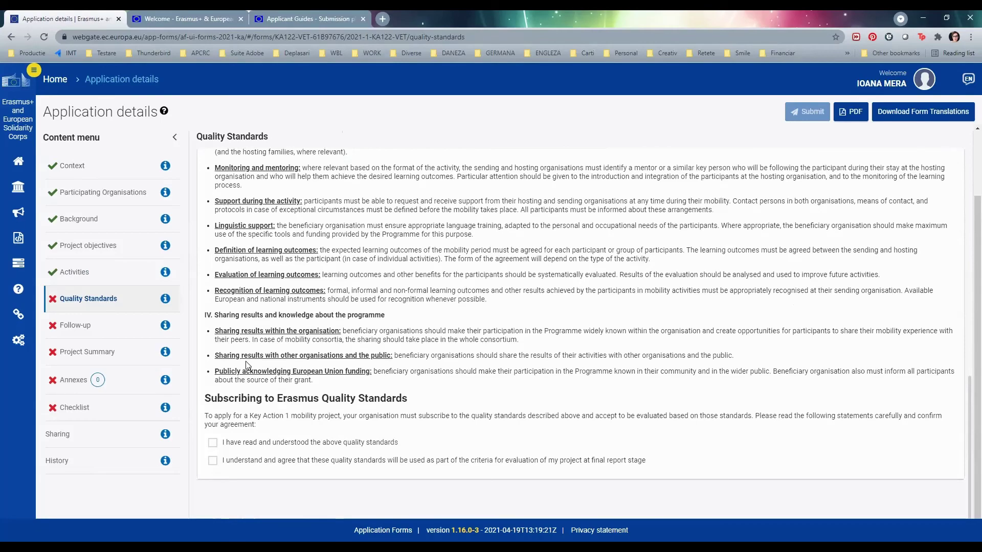
scroll(379, 301, down, 10)
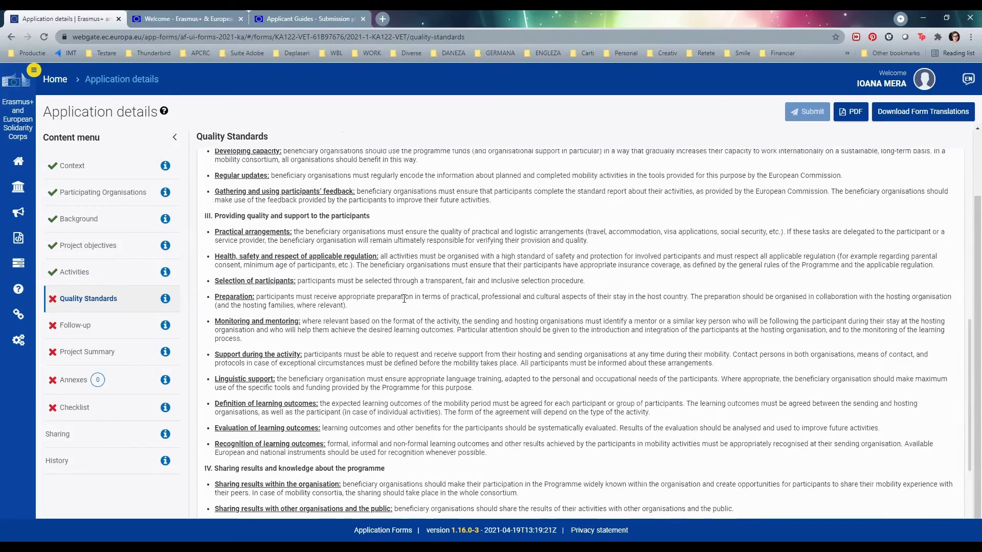
click(213, 358)
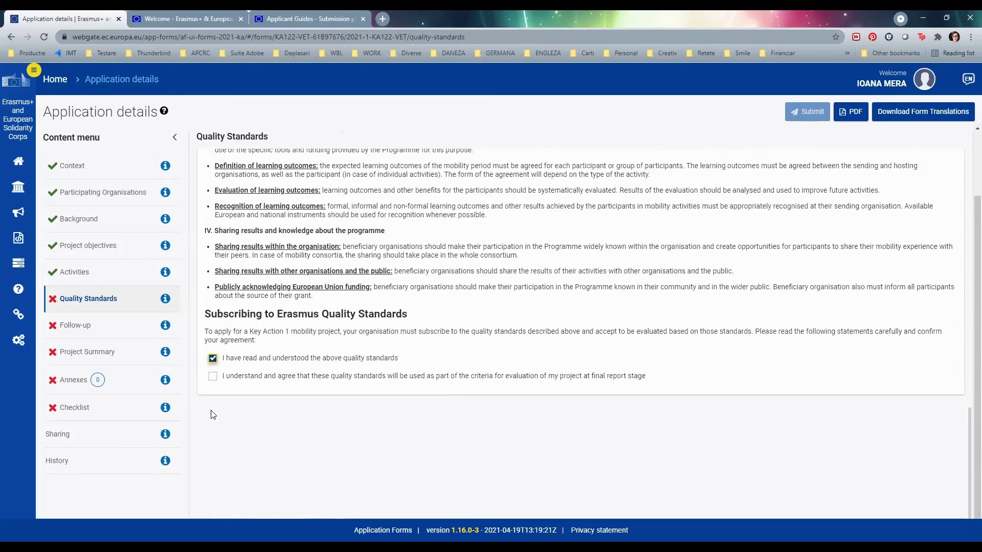
click(211, 377)
click(85, 327)
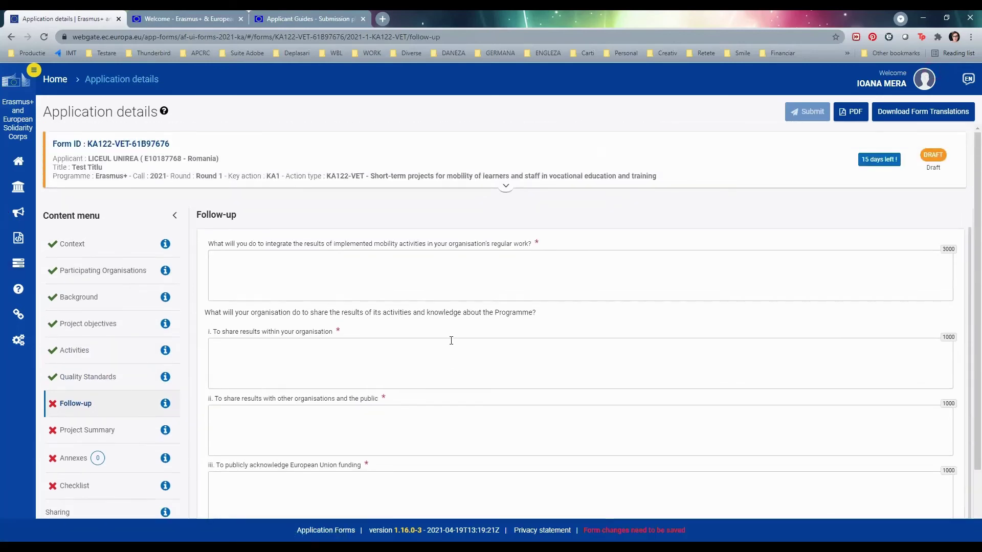
scroll(450, 339, up, 1)
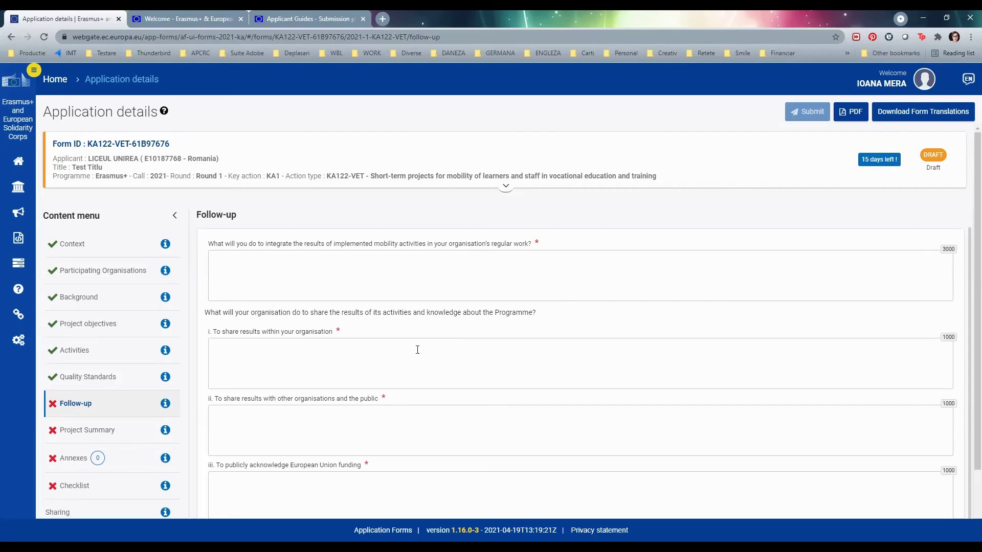
scroll(418, 351, down, 2)
scroll(419, 355, up, 2)
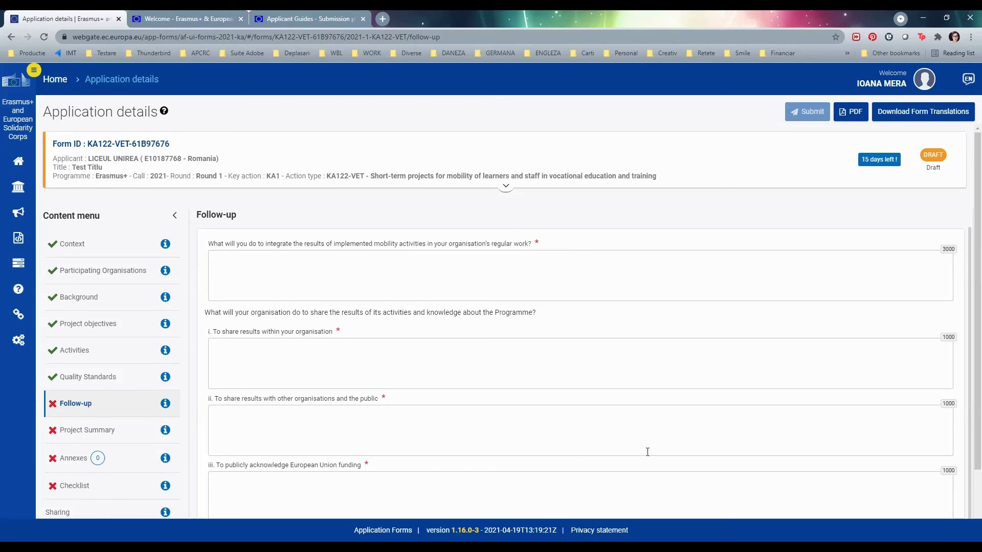
- Enter 'b' in all four Follow-up answers, including internal sharing, public sharing and EU funding
scroll(646, 458, down, 2)
scroll(398, 237, up, 2)
click(298, 271)
text(b)
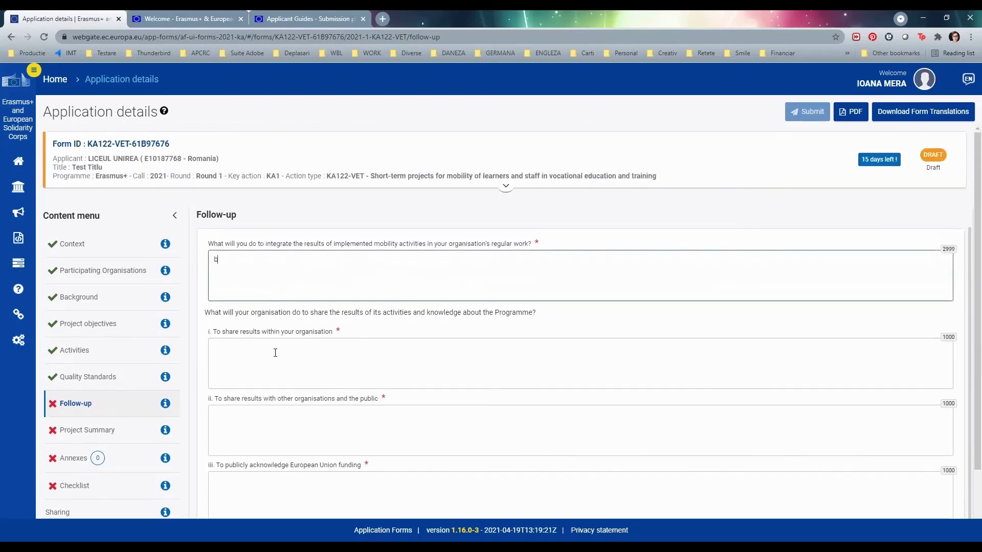
click(275, 354)
text(b)
click(273, 432)
text(b)
click(276, 501)
text(b)
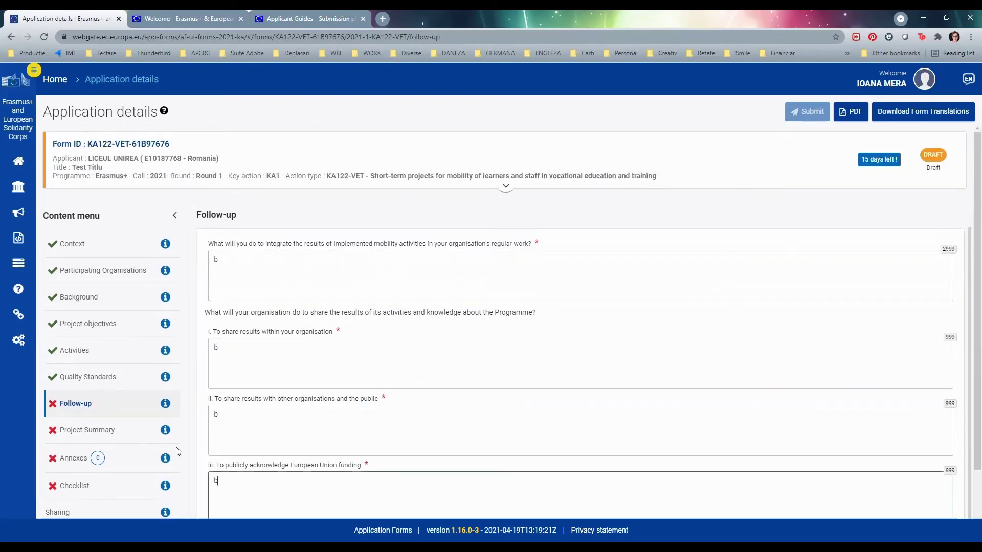
scroll(164, 398, down, 3)
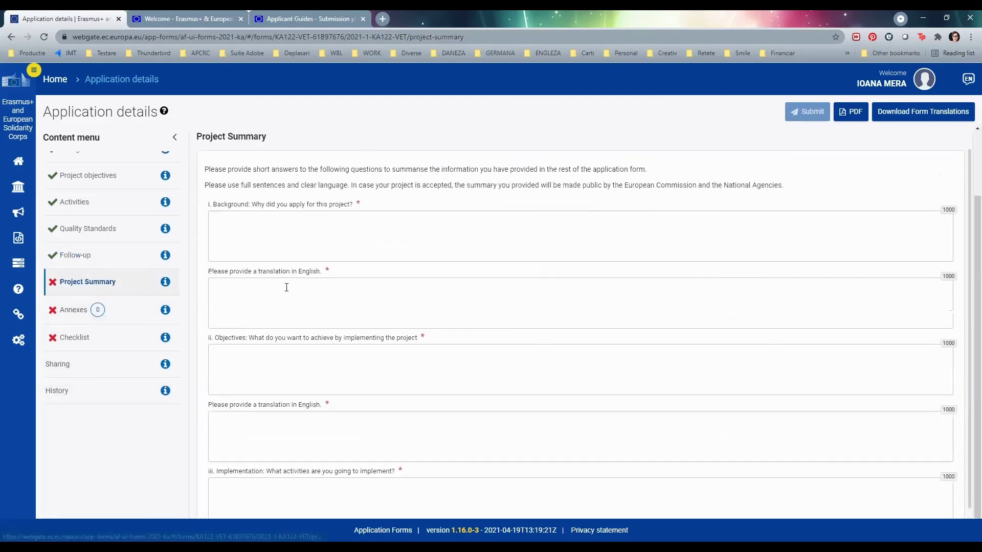
- Fill the Background and Objectives answers and their English translations with 'b'
click(299, 241)
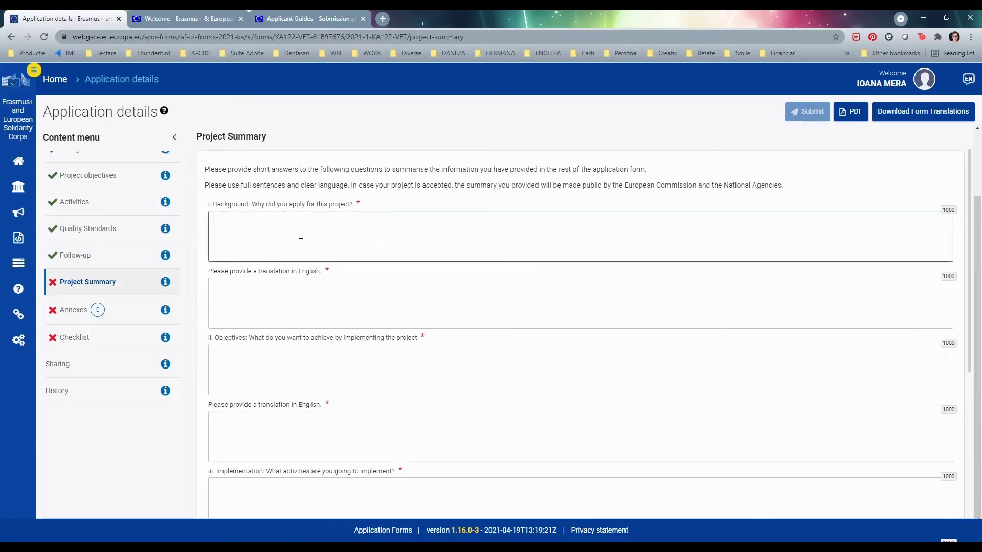
text(b)
click(297, 308)
text(b)
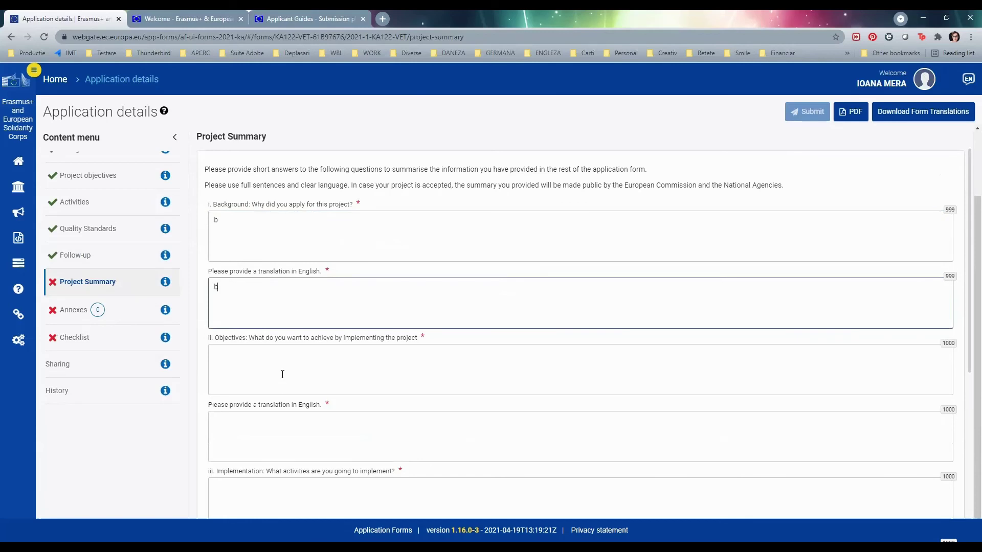
click(281, 374)
text(b)
click(281, 431)
text(b)
- Fill the Implementation and Results answers and translations with 'b', then go to Annexes
scroll(307, 414, down, 2)
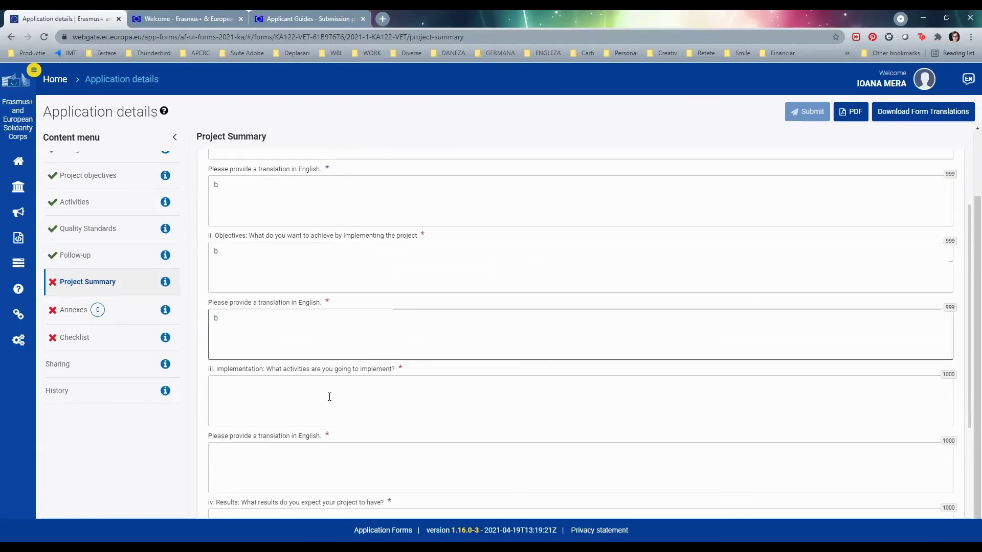
click(329, 397)
text(b)
click(338, 478)
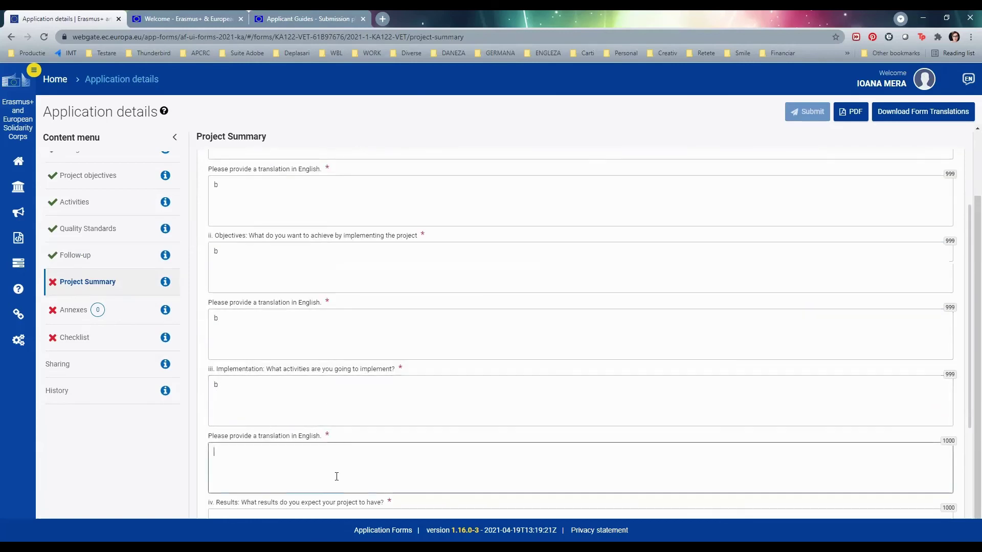
text(b)
scroll(391, 380, down, 2)
click(328, 435)
text(b)
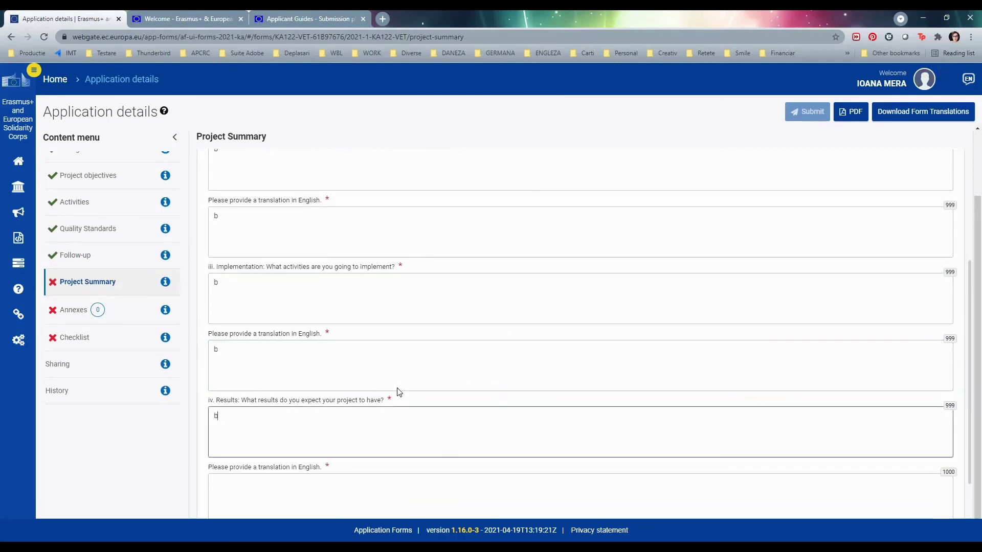
scroll(393, 379, down, 1)
click(362, 442)
text(b)
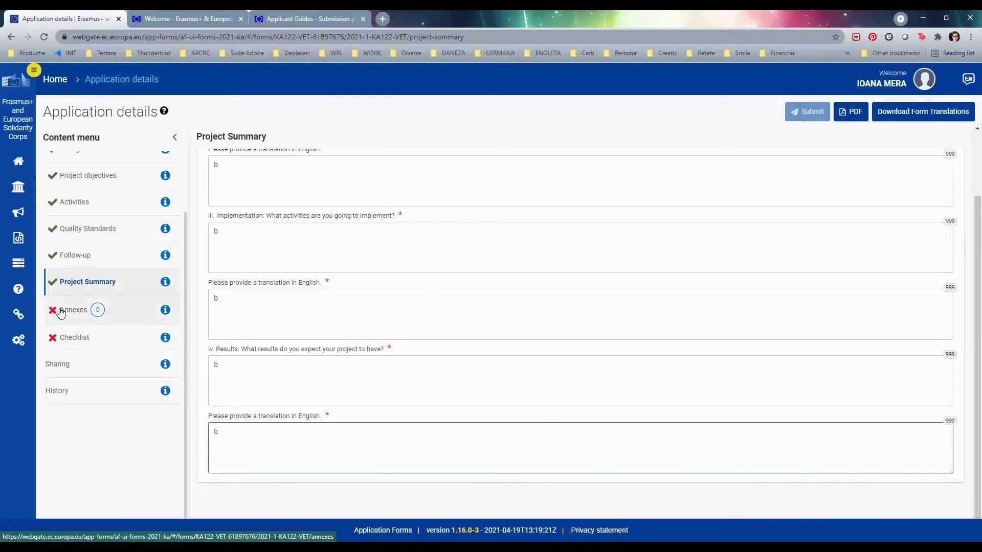
click(61, 312)
scroll(483, 304, up, 5)
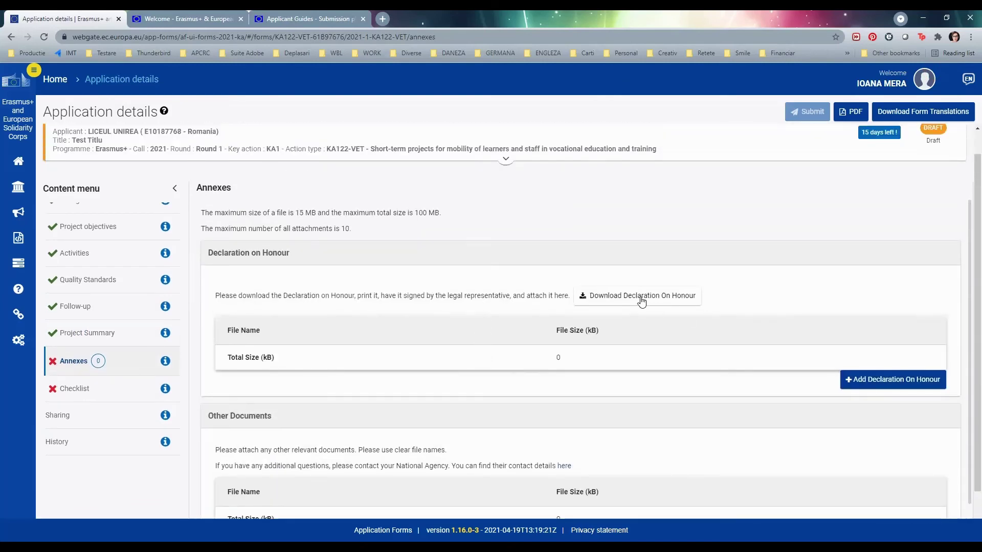
- Download the Declaration on Honour PDF from the Annexes page and save it to disk
click(642, 302)
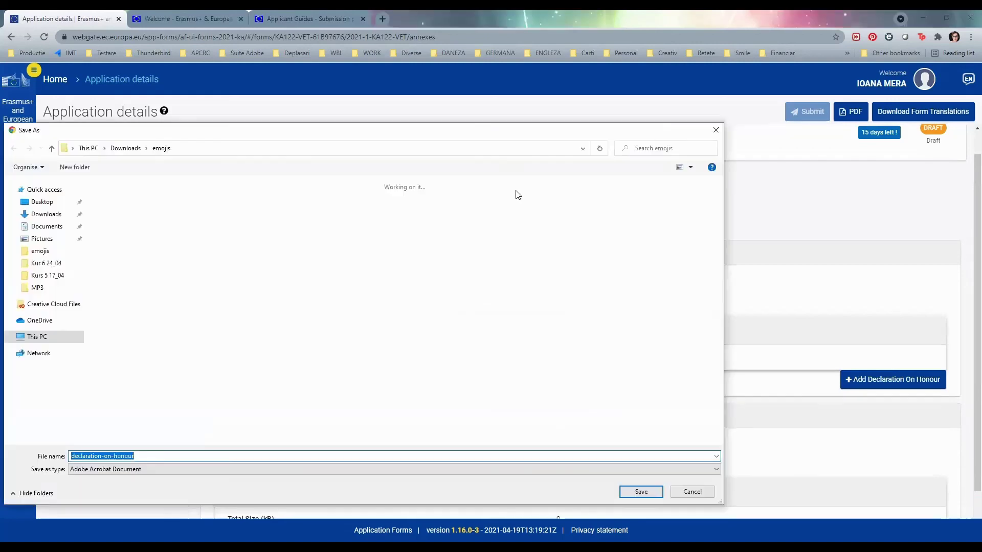
click(641, 491)
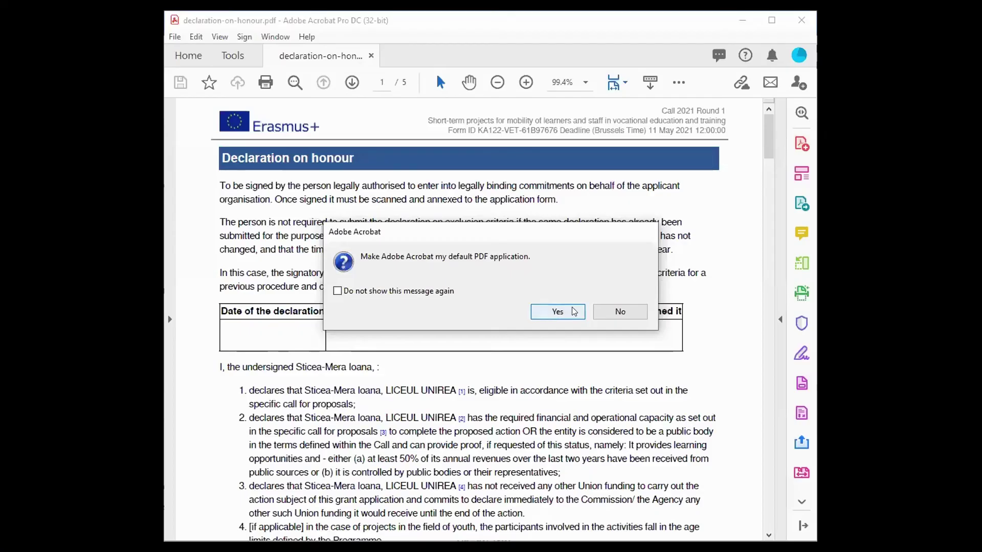
- Dismiss the default-PDF-app prompt, maximise Acrobat and clear a marked area on the first page
click(620, 309)
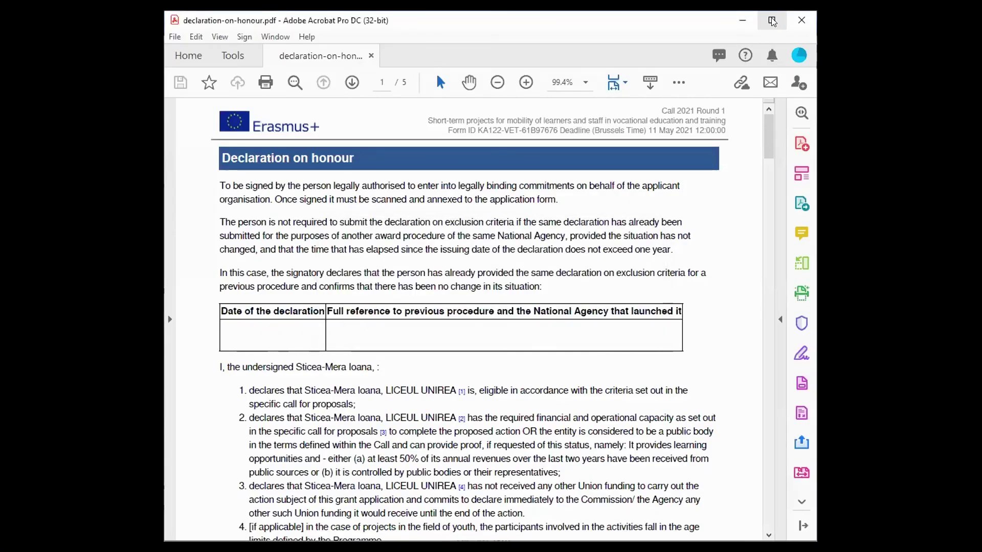
click(773, 21)
scroll(465, 238, down, 2)
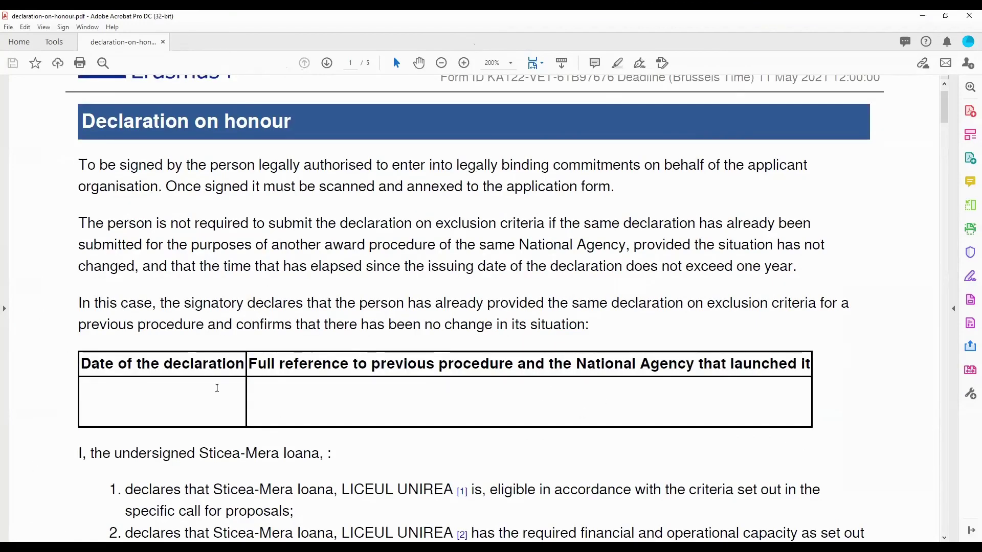
drag(57, 279, 903, 435)
click(833, 237)
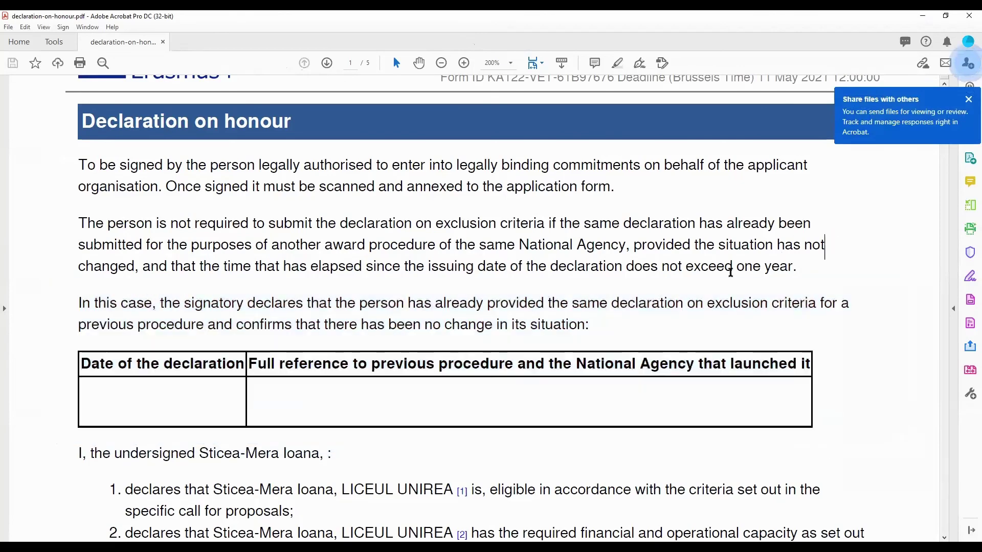
- Scroll to the page 5 signature table, mark the natural persons part, and close the PDF
scroll(593, 332, down, 5)
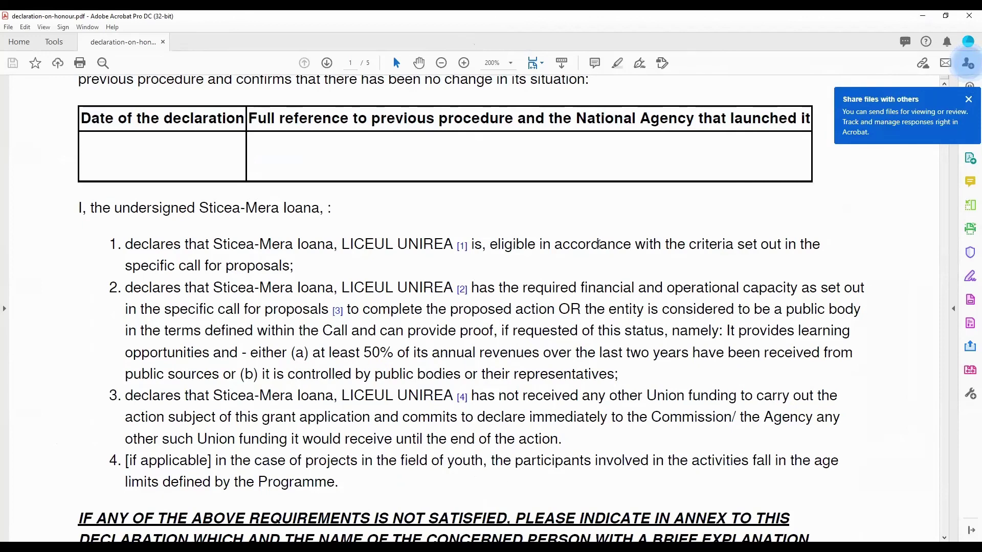
scroll(506, 360, down, 18)
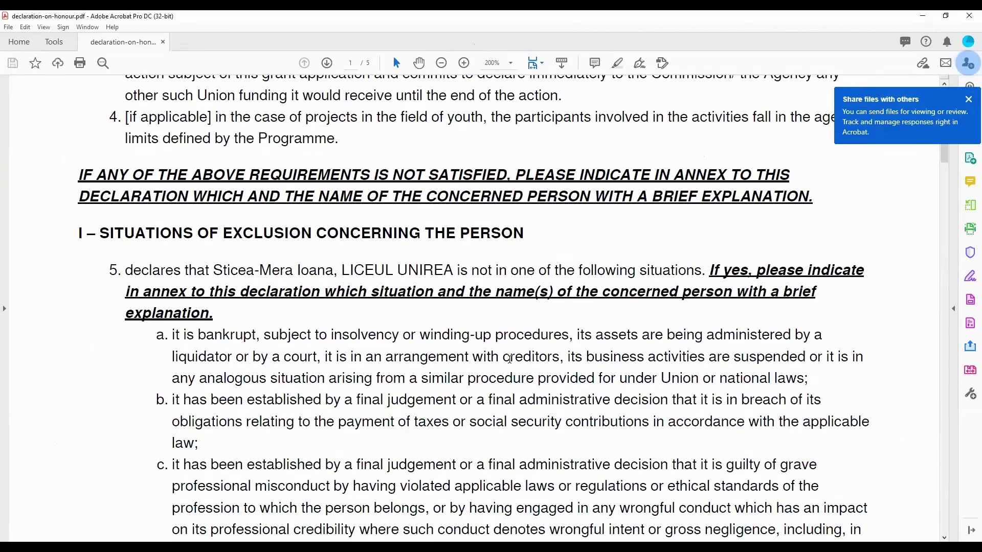
scroll(509, 359, down, 15)
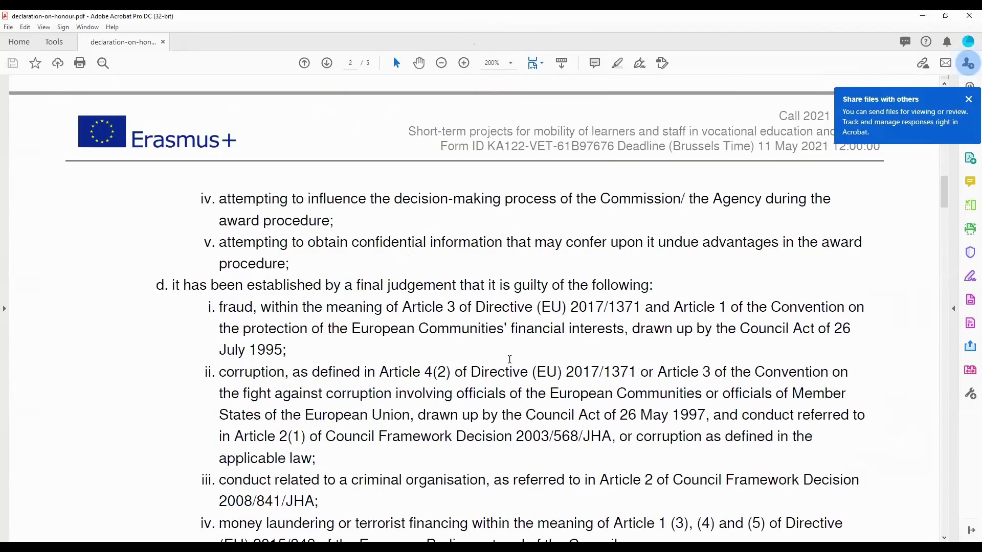
scroll(509, 359, down, 16)
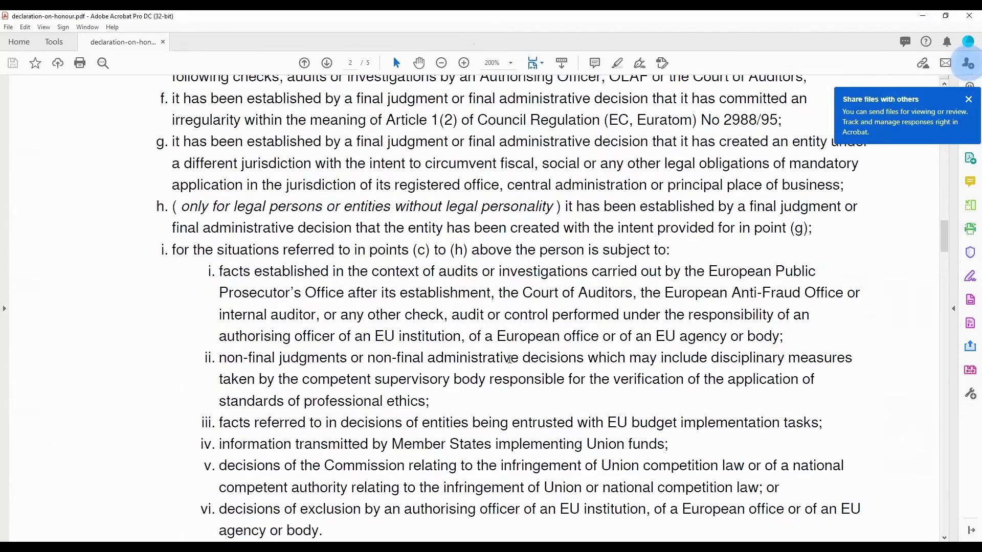
scroll(511, 362, down, 16)
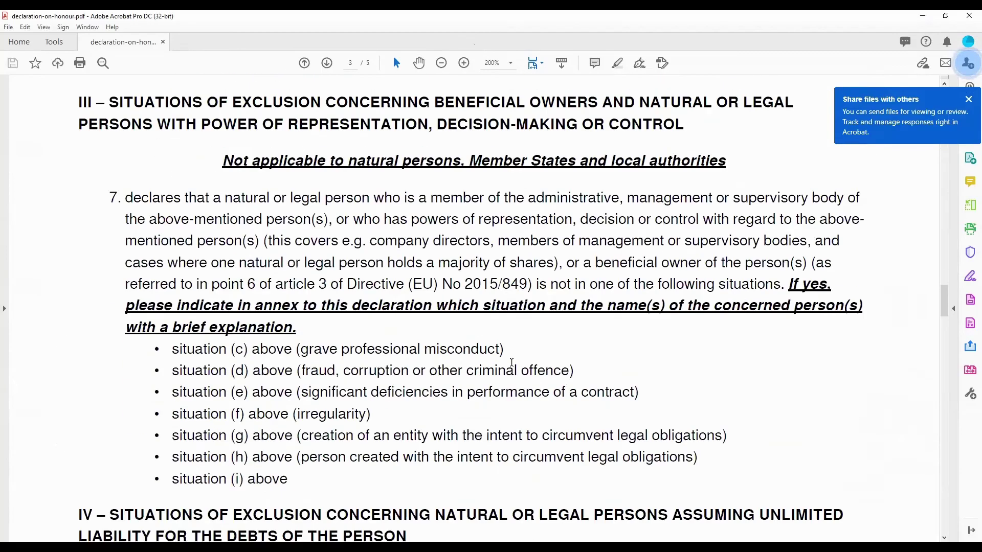
scroll(510, 362, down, 16)
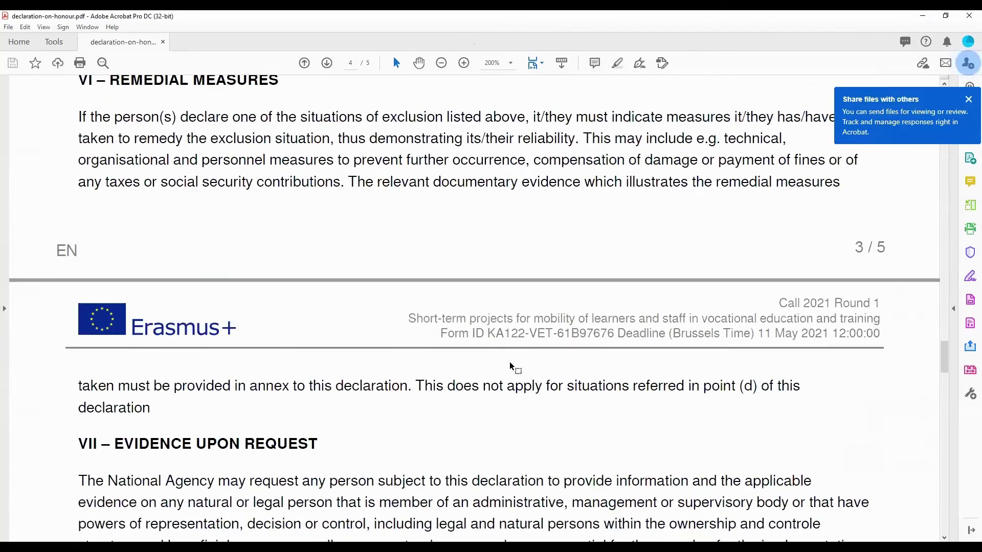
scroll(515, 359, down, 13)
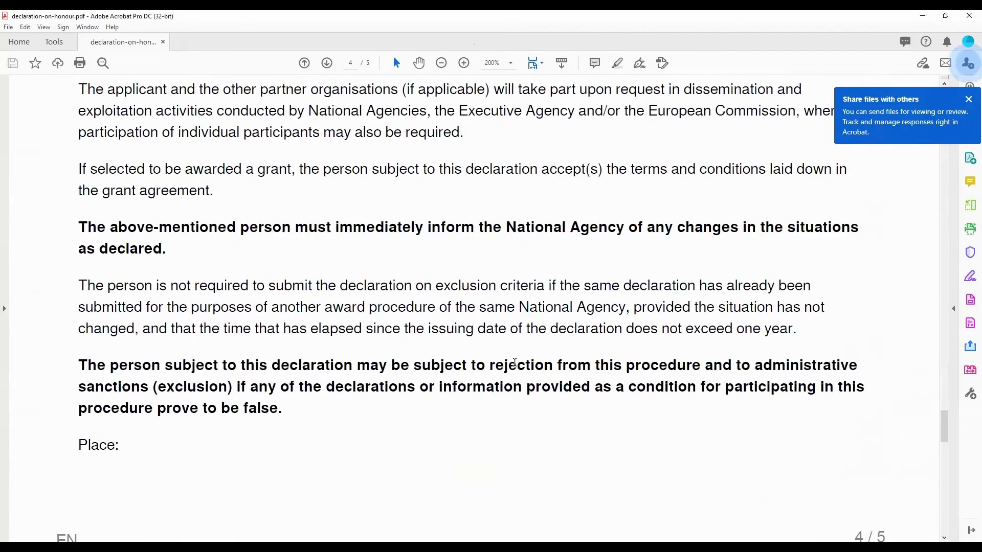
scroll(515, 367, down, 2)
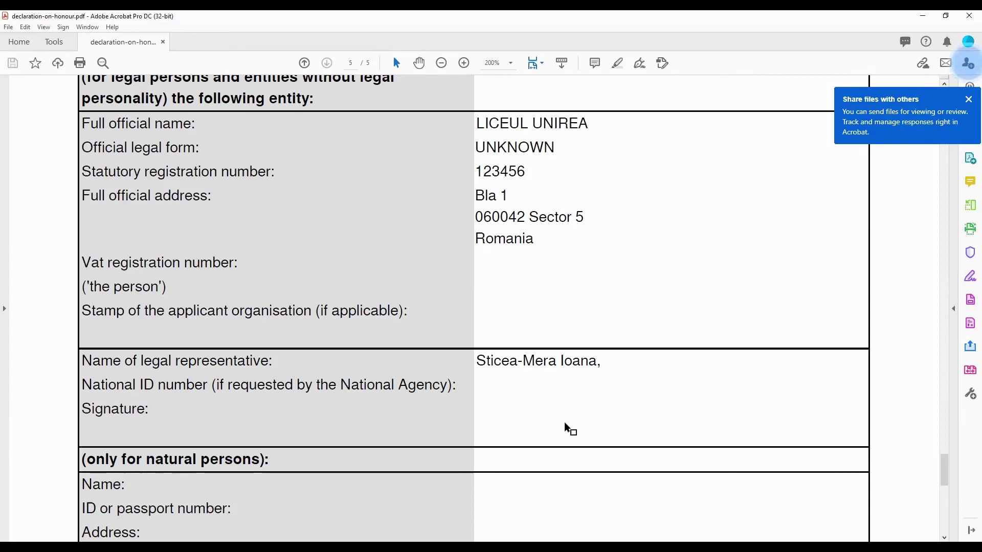
scroll(568, 412, down, 5)
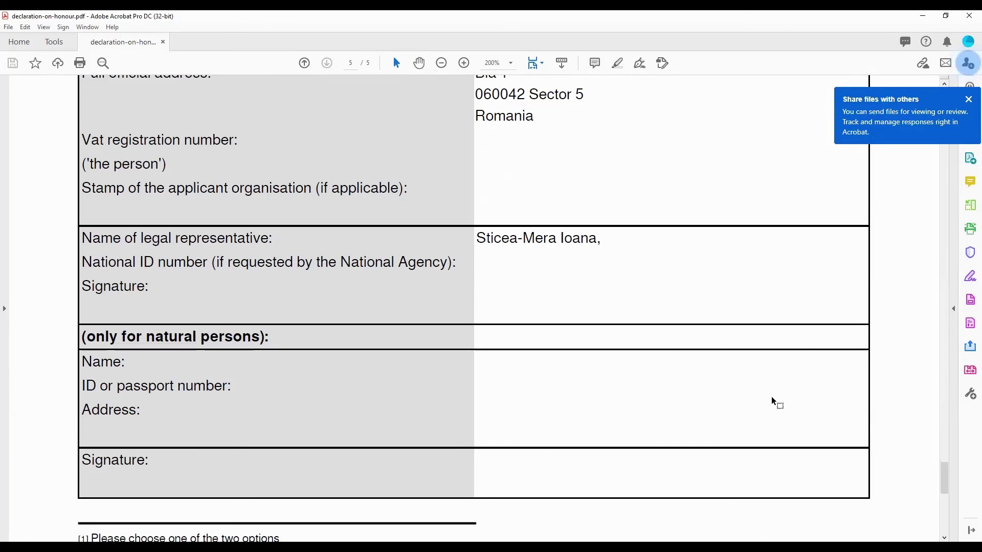
drag(50, 311, 937, 516)
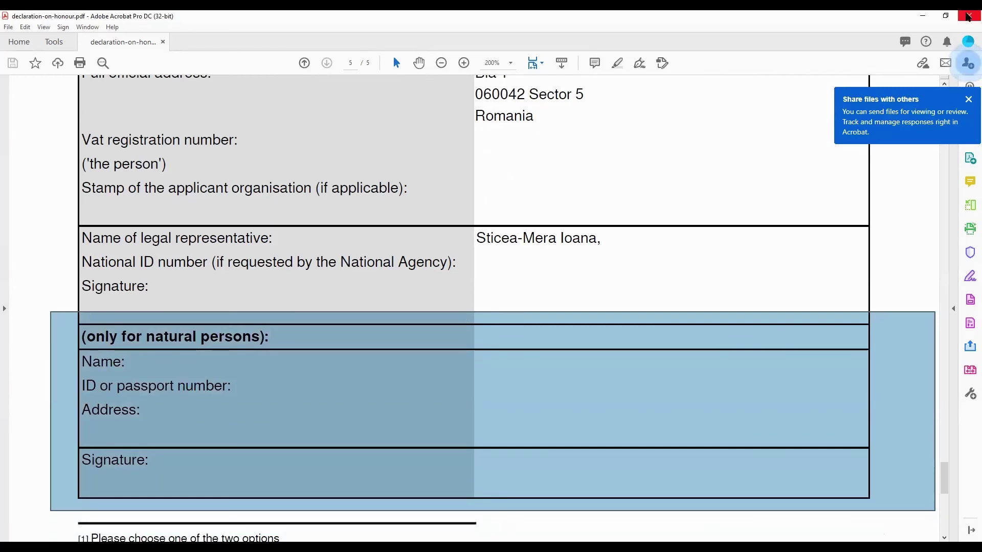
click(968, 16)
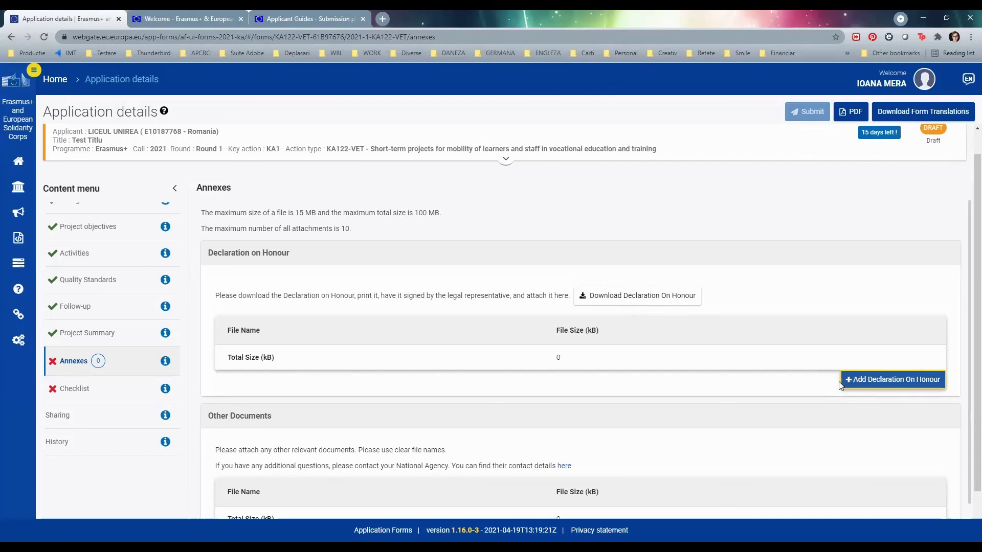
- Upload the downloaded declaration PDF as the Declaration on Honour annex (3327 kB)
click(849, 383)
click(849, 382)
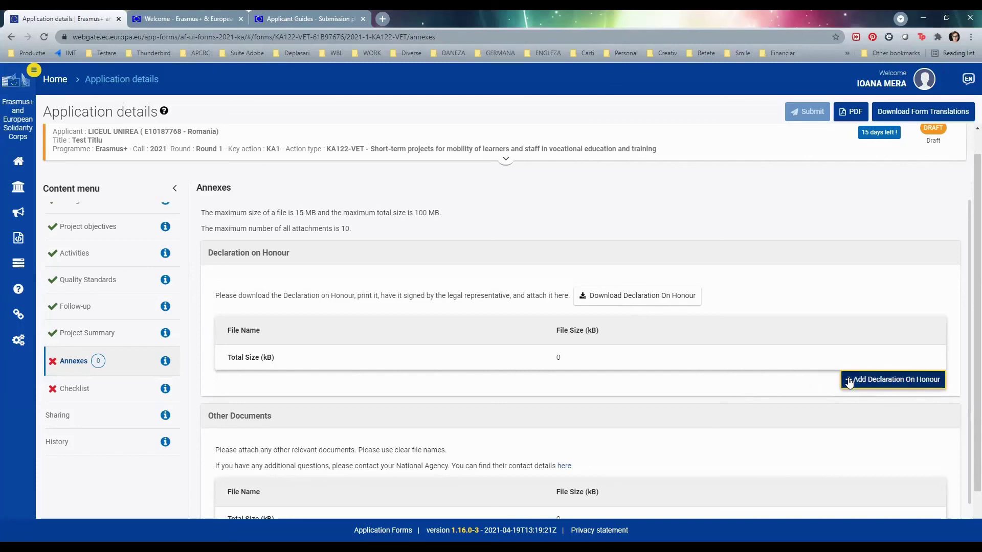
click(44, 190)
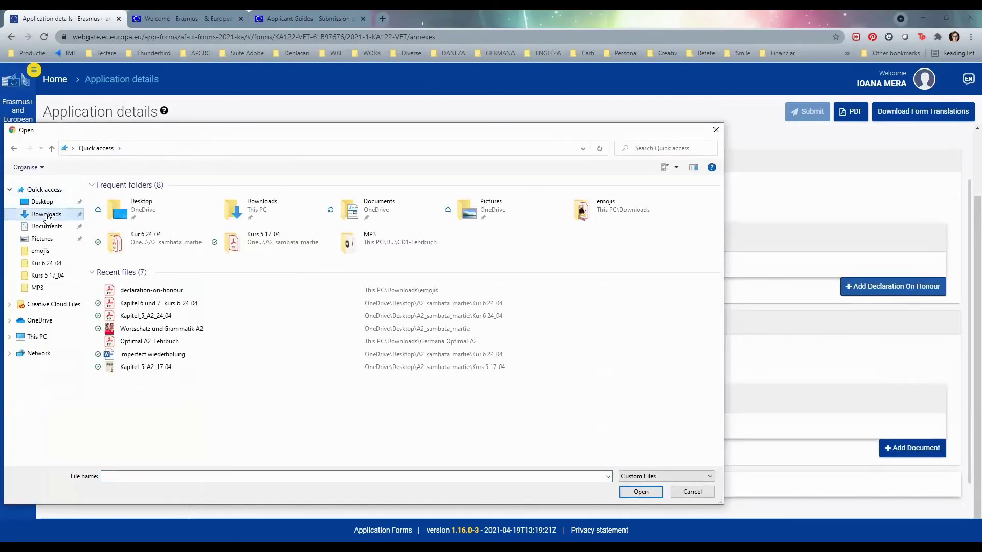
click(628, 492)
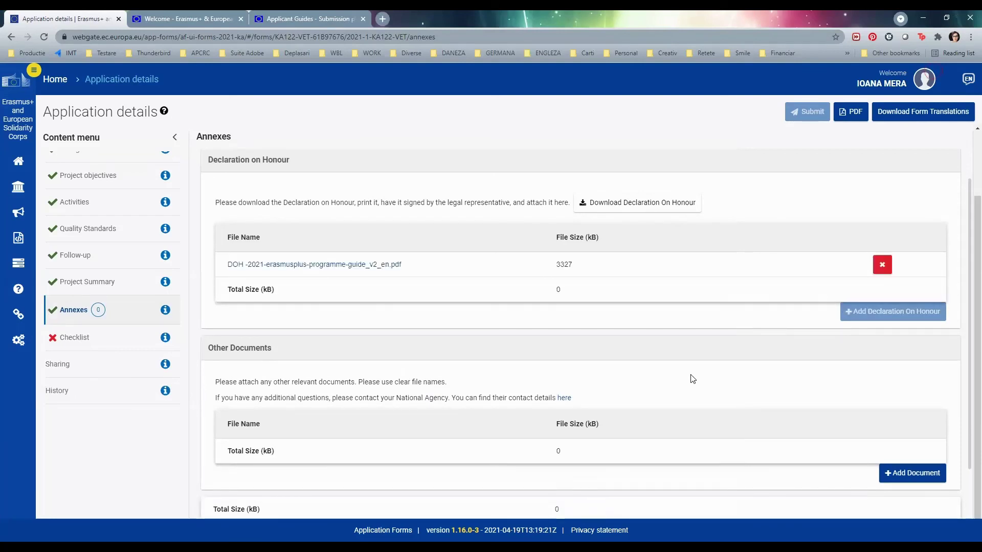
scroll(690, 381, down, 1)
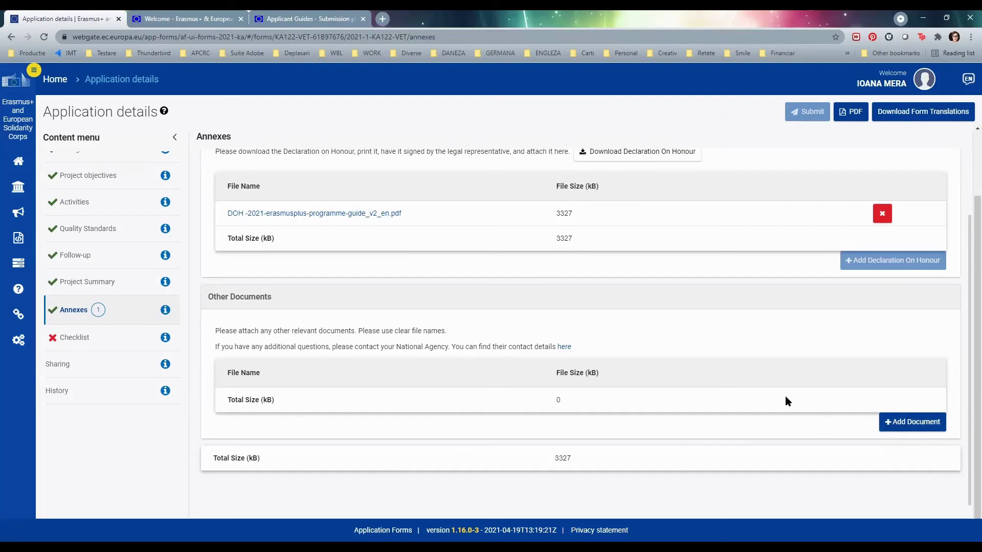
- On the Checklist page, tick the eligibility, completed-fields and correct-National-Agency statements
click(93, 339)
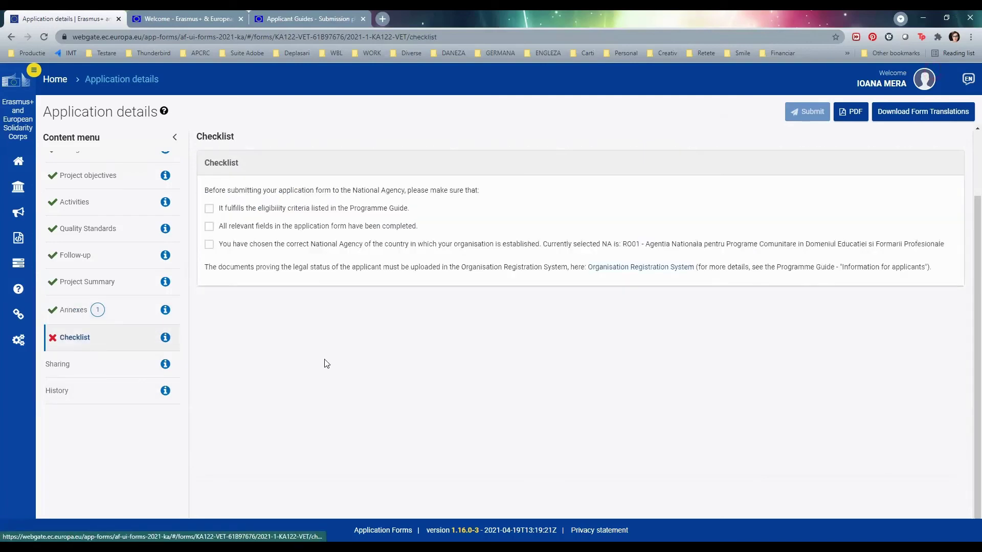
click(209, 209)
click(209, 226)
click(210, 244)
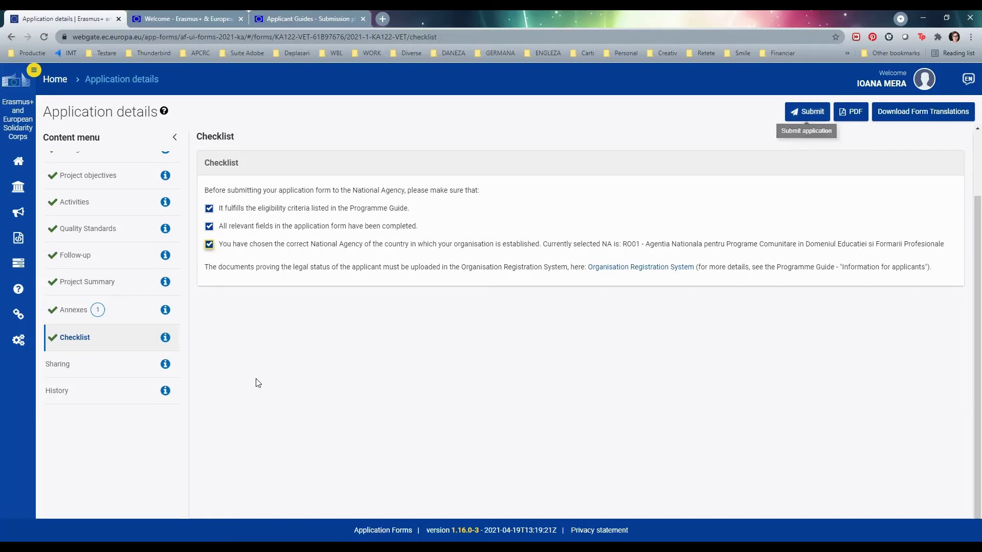
scroll(148, 307, up, 2)
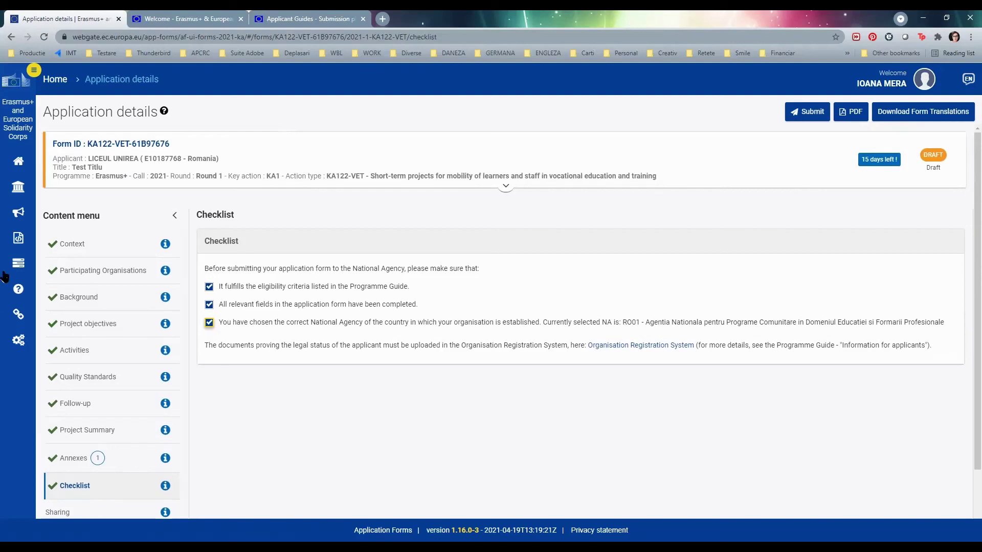
- Open 'Applicant and beneficiary guides' from the Support menu in a new tab
click(23, 297)
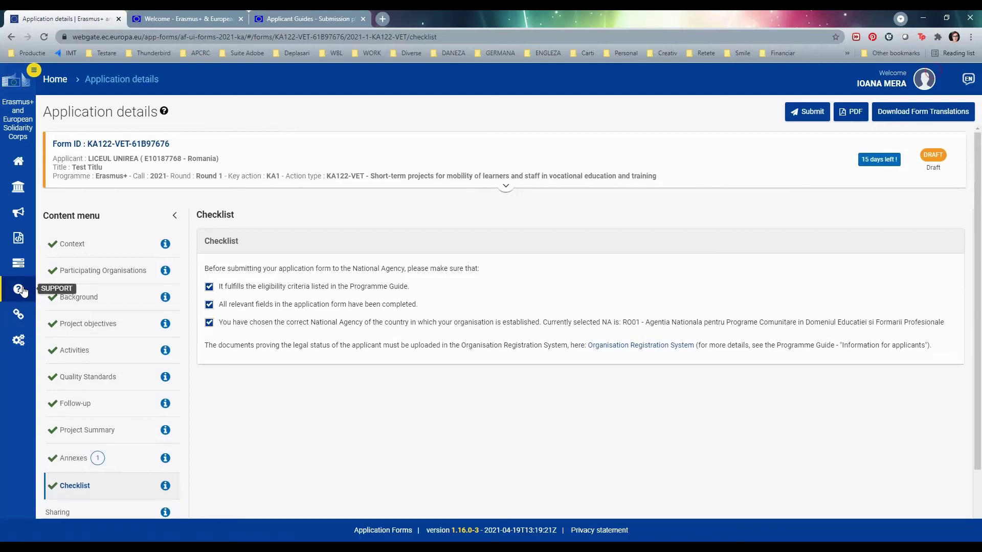
click(33, 69)
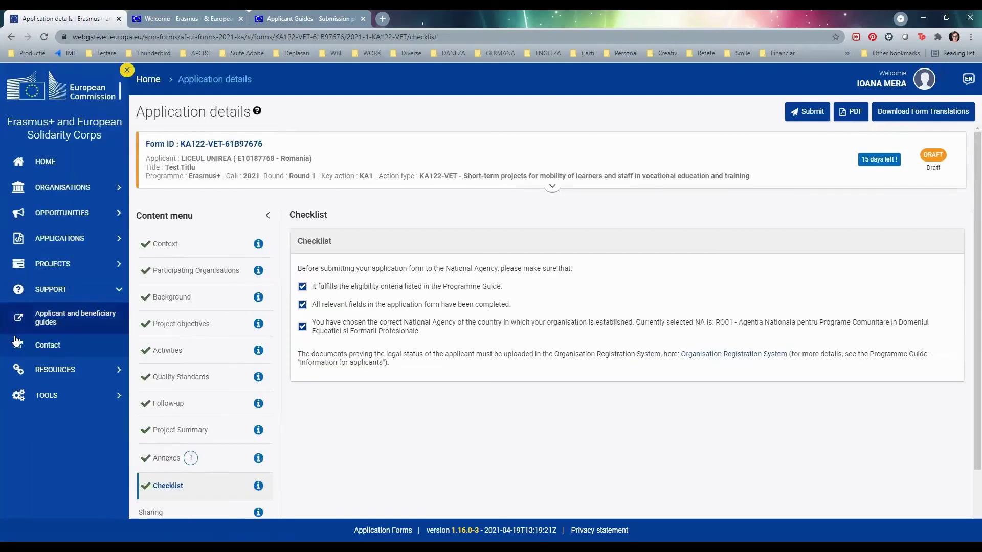
click(53, 322)
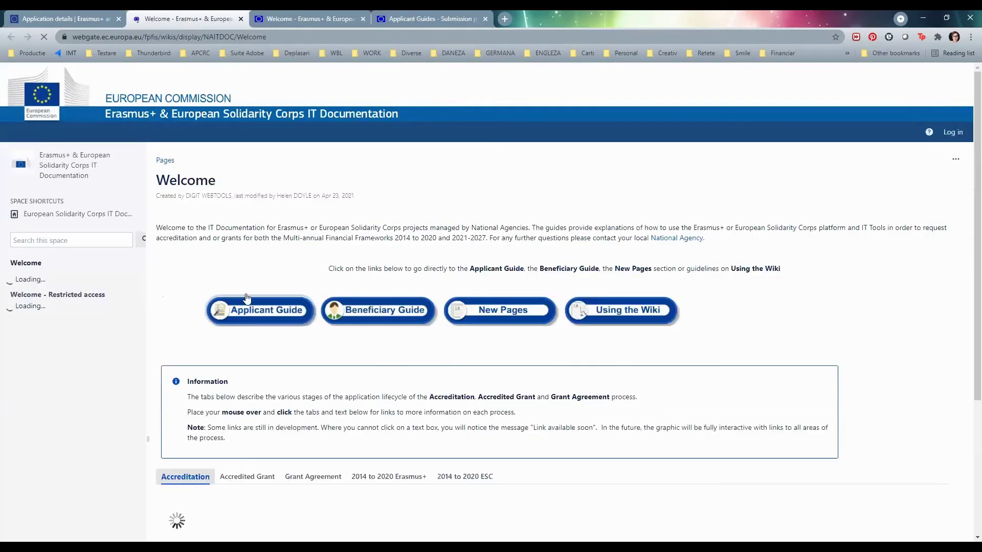
- Open the Applicant Guide's 'How to complete the application form' page, then return to the Checklist tab
click(281, 316)
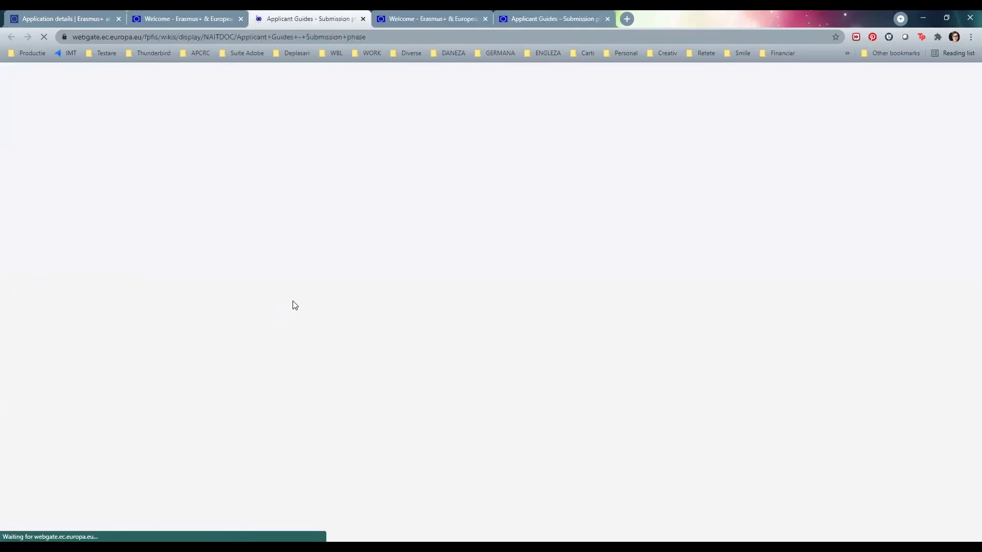
scroll(295, 306, down, 5)
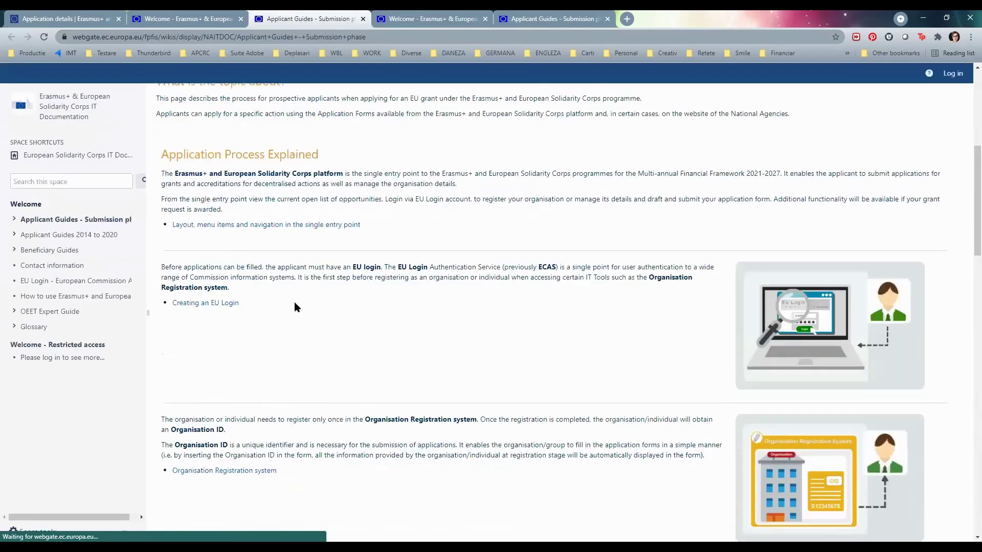
scroll(295, 307, down, 6)
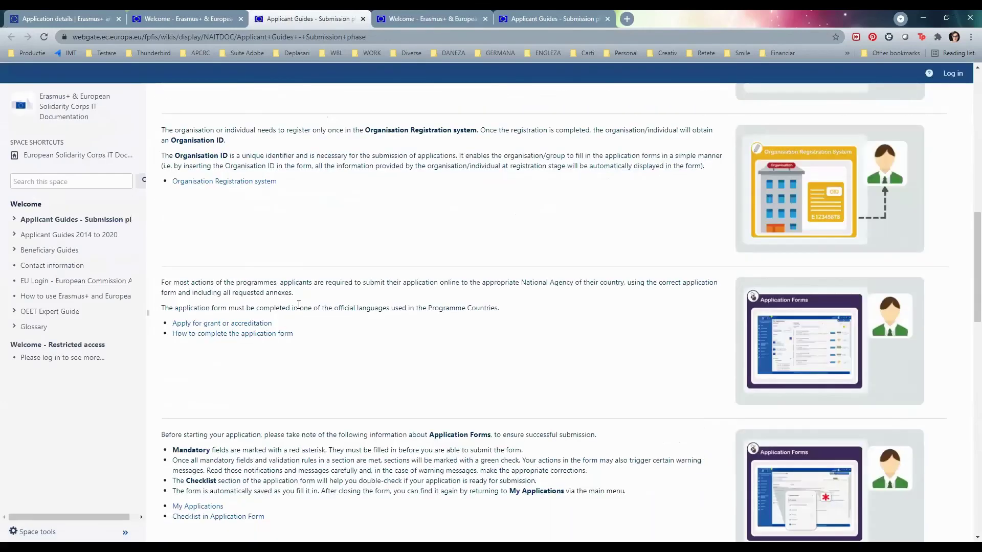
click(229, 335)
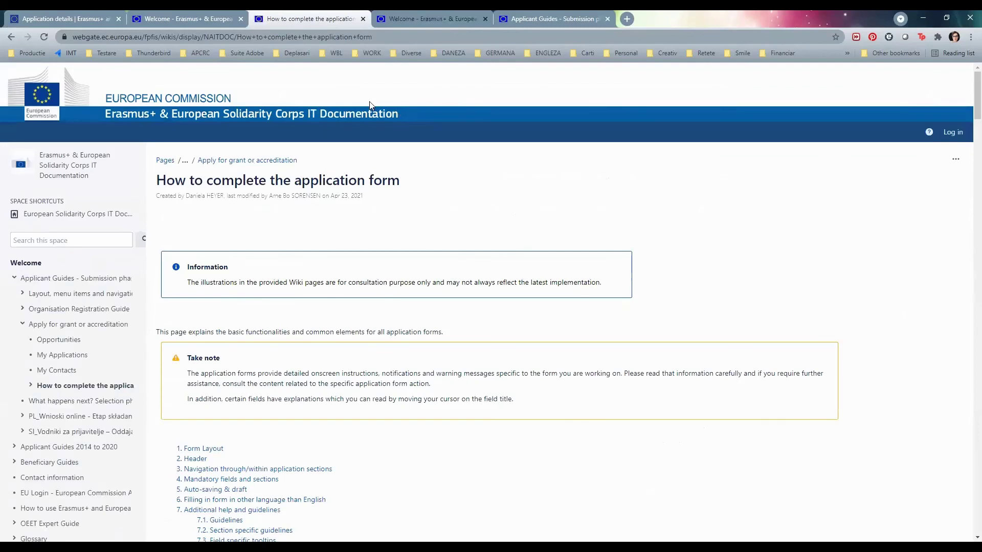
key(ctrl+1)
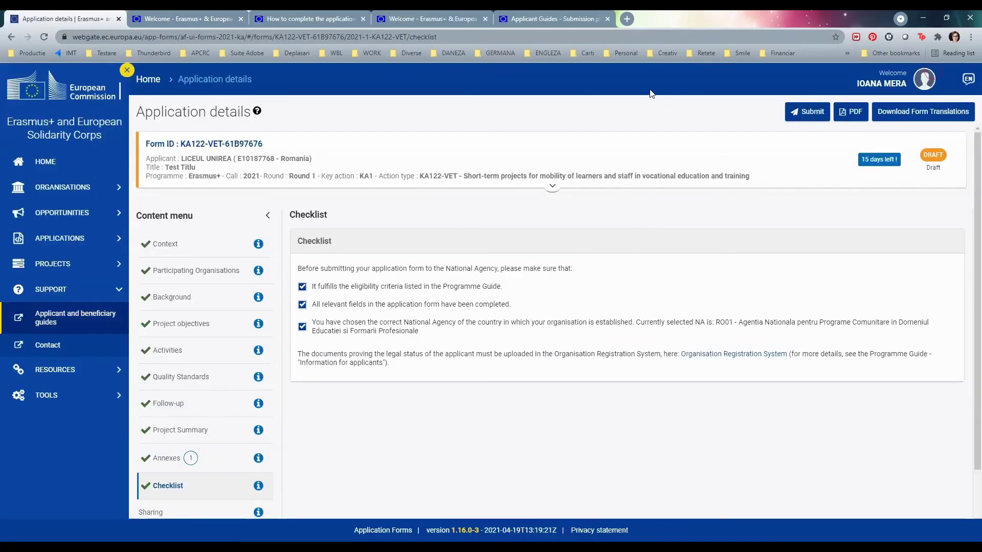